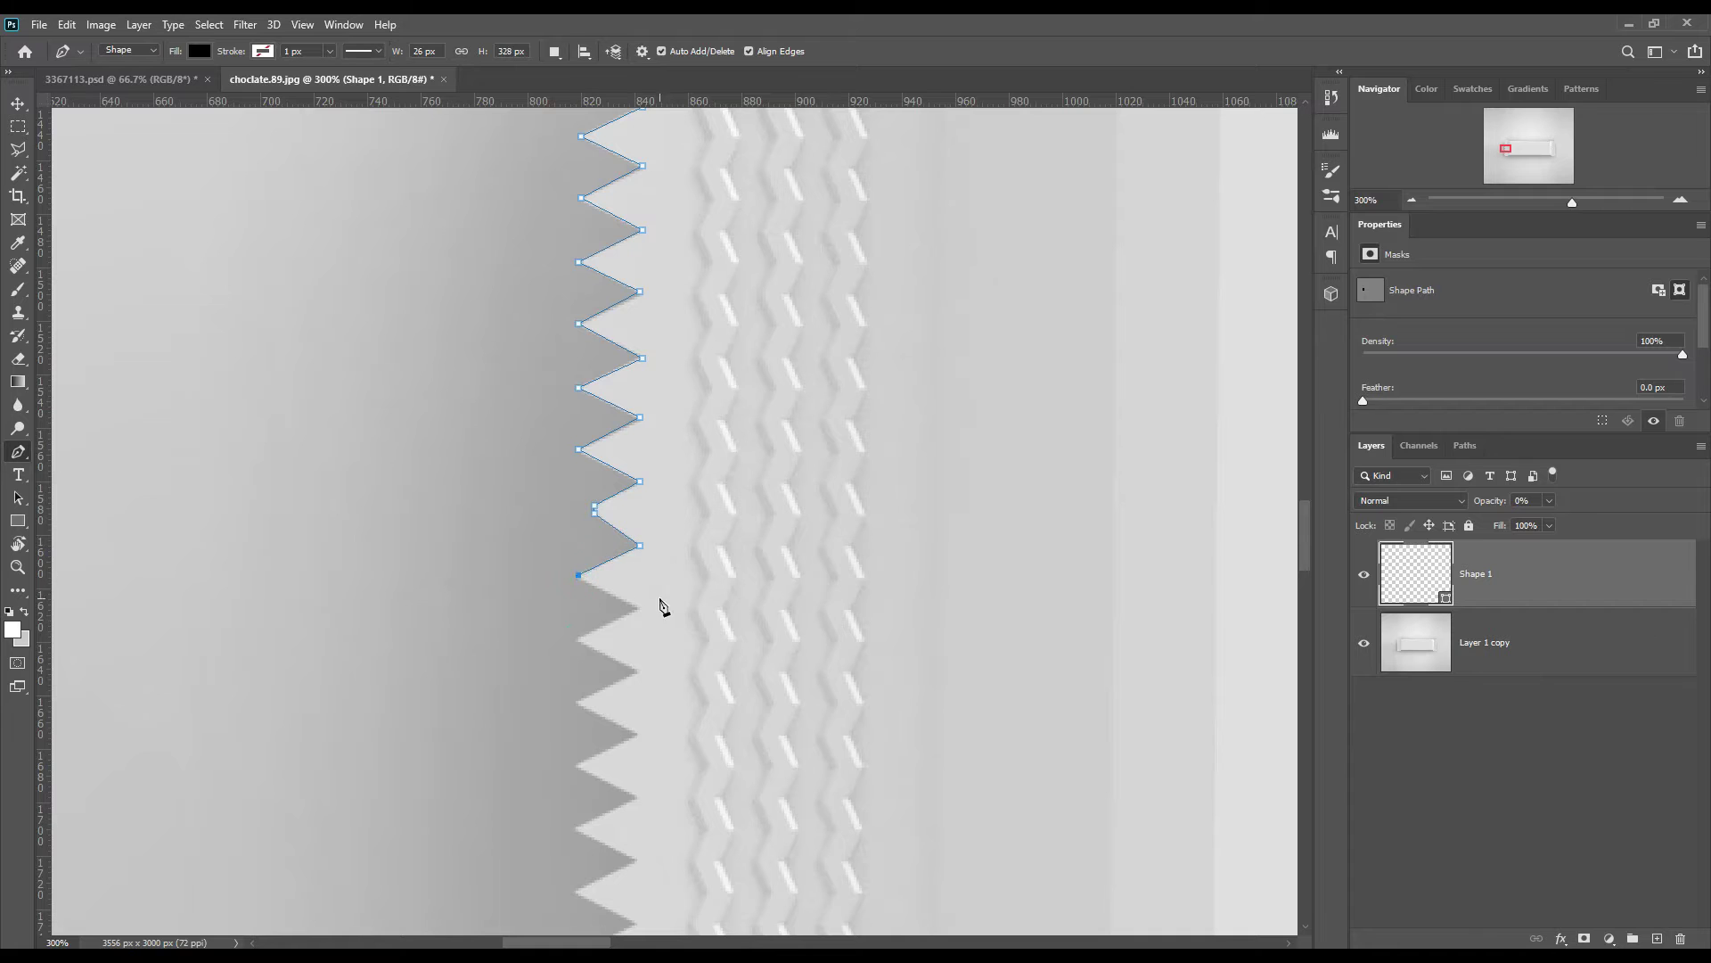
Continue the pen outline tooth by tooth down the wrapper's left zigzag edge to its lower corner.
click(579, 702)
click(637, 735)
click(573, 764)
click(634, 795)
drag(752, 623, 818, 101)
click(640, 306)
click(704, 338)
click(705, 402)
click(640, 432)
click(705, 463)
click(640, 493)
click(640, 557)
click(698, 589)
click(637, 621)
click(699, 653)
click(637, 686)
click(701, 717)
click(637, 746)
click(699, 779)
click(669, 811)
Trace the wrapper's bottom edge with the Pen tool, following both angled sections, to the lower right corner.
scroll(1000, 816, right, 3)
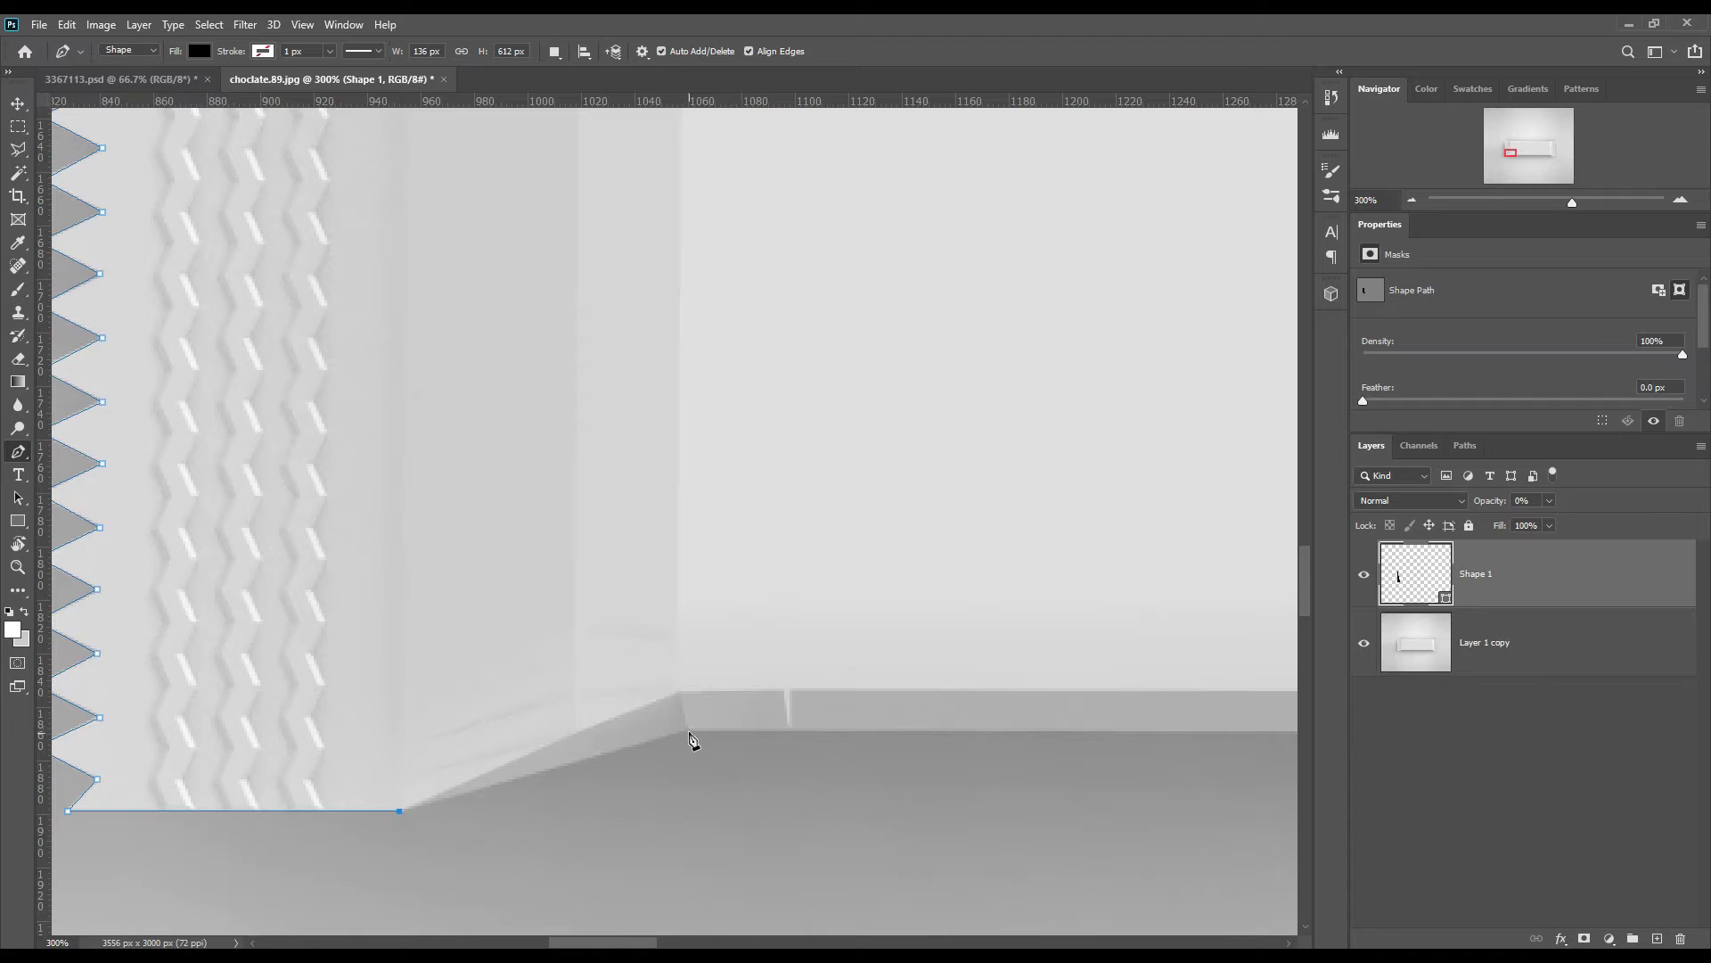
click(698, 732)
scroll(698, 732, right, 20)
click(661, 741)
click(941, 824)
scroll(941, 825, right, 3)
click(790, 825)
Trace the wrapper's right zigzag edge upward with the Pen tool, placing anchor points at each tooth's tip and notch.
click(761, 792)
click(820, 763)
click(822, 699)
click(758, 666)
click(822, 637)
click(759, 606)
click(759, 541)
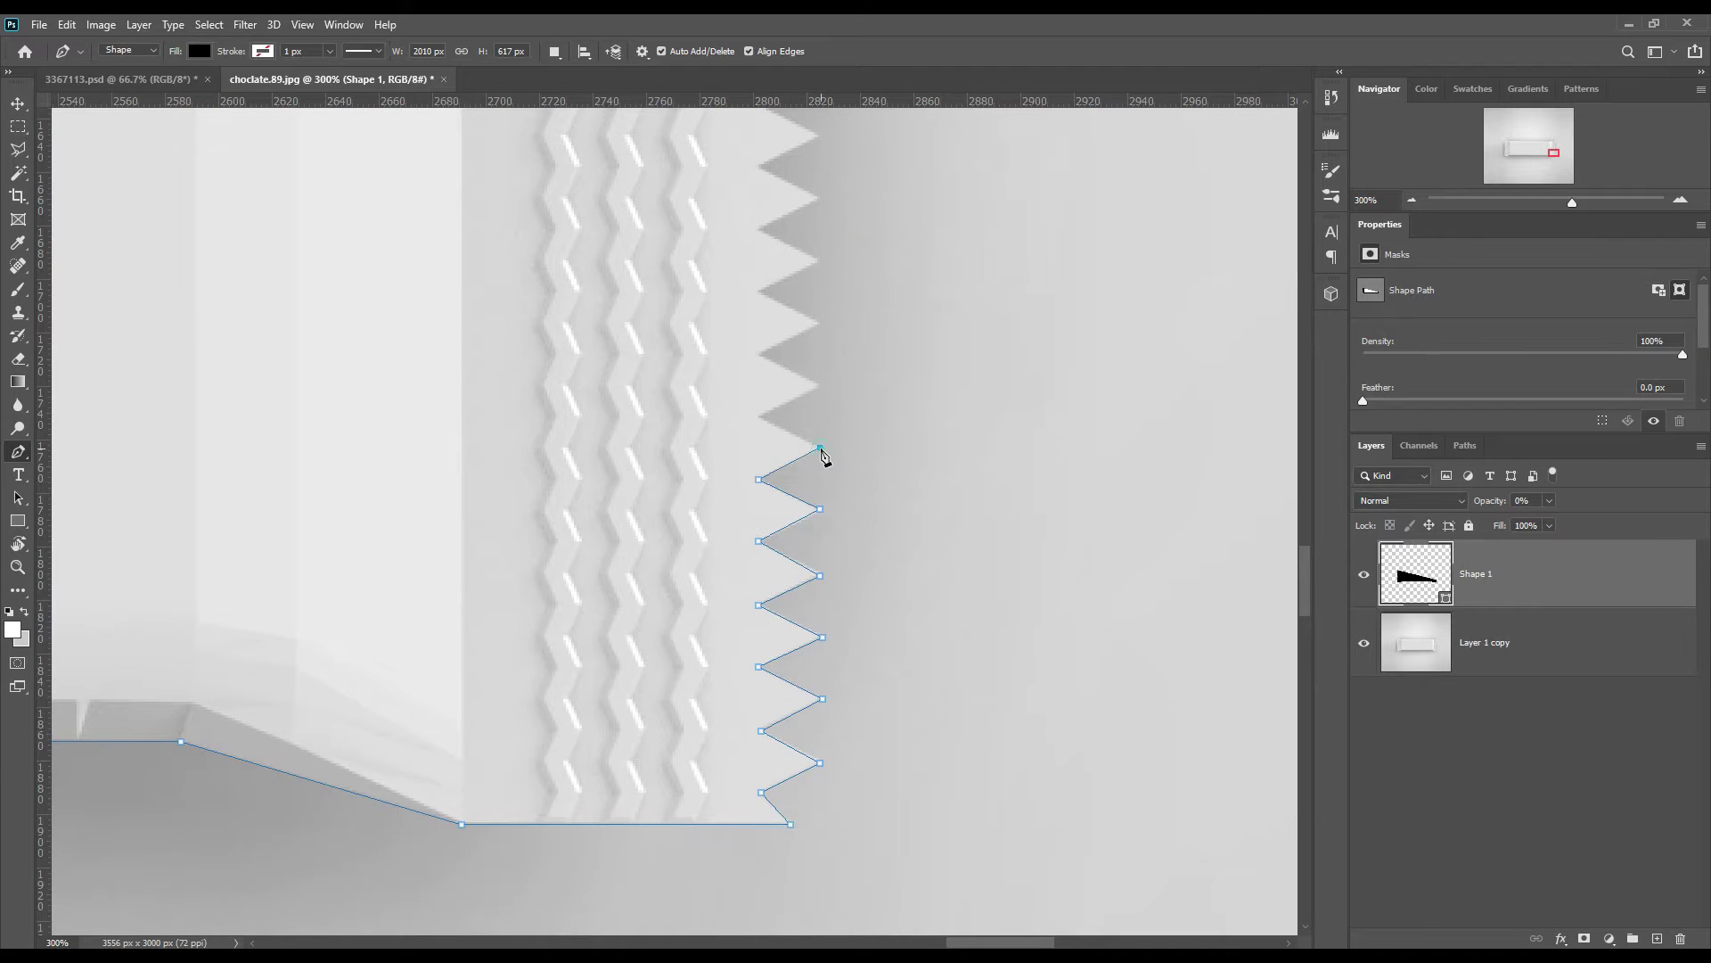
scroll(833, 703, up, 3)
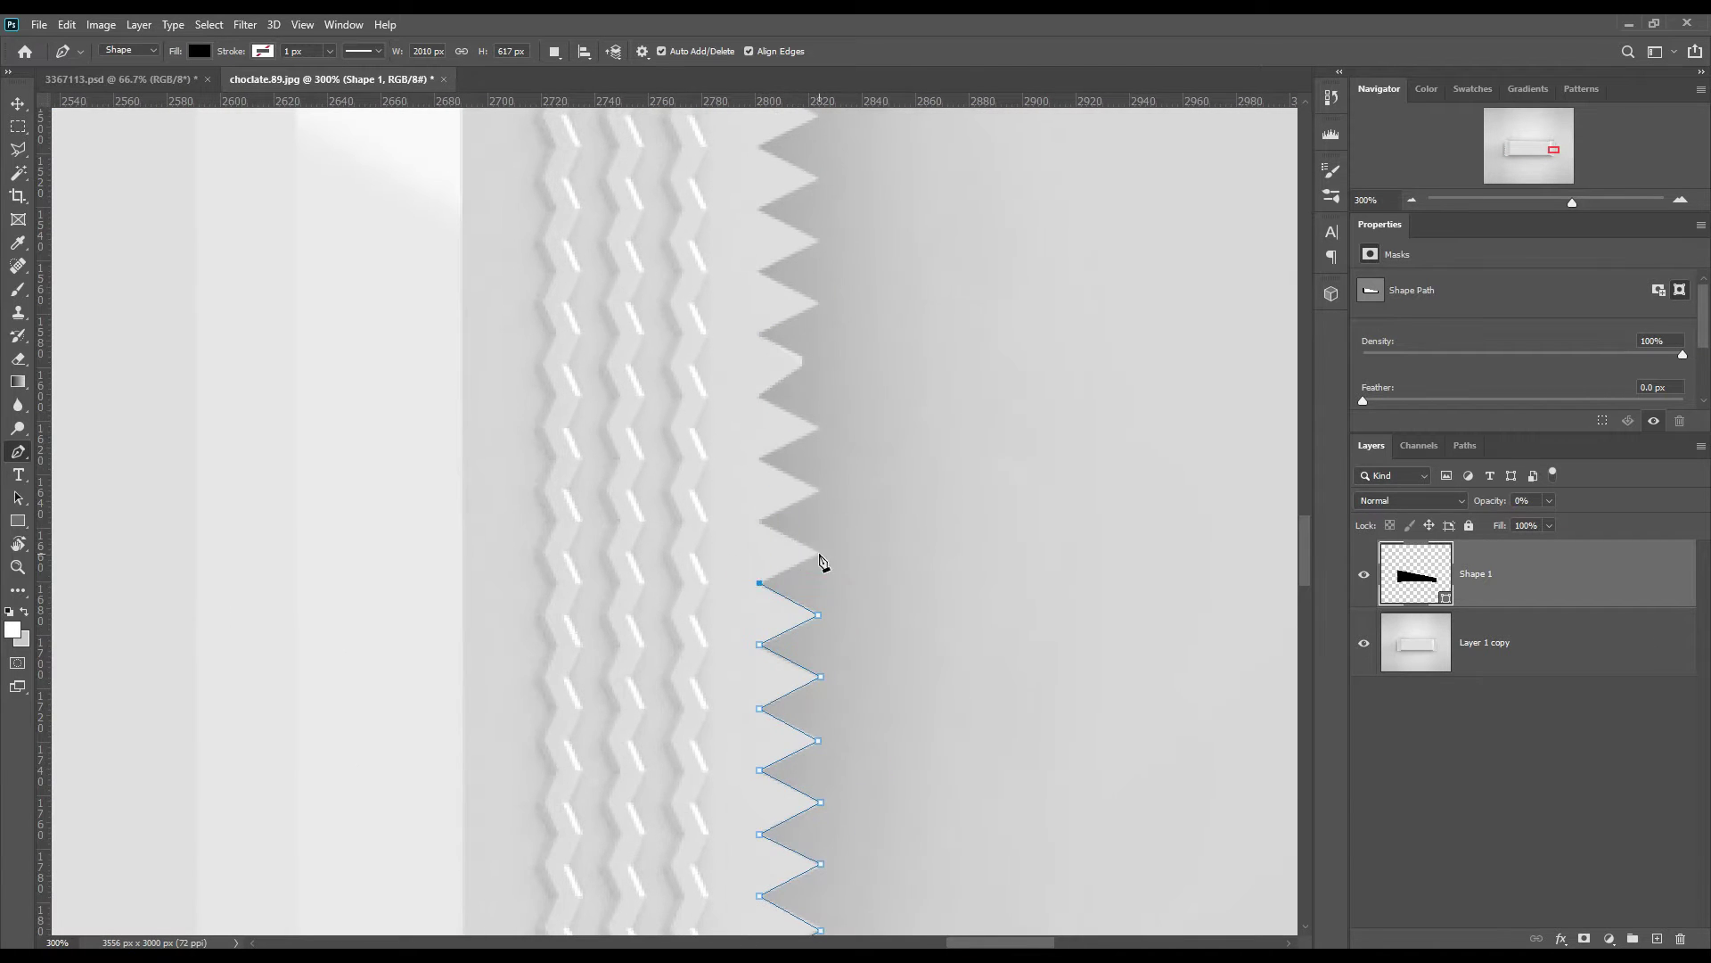
scroll(892, 642, left, 1)
click(802, 606)
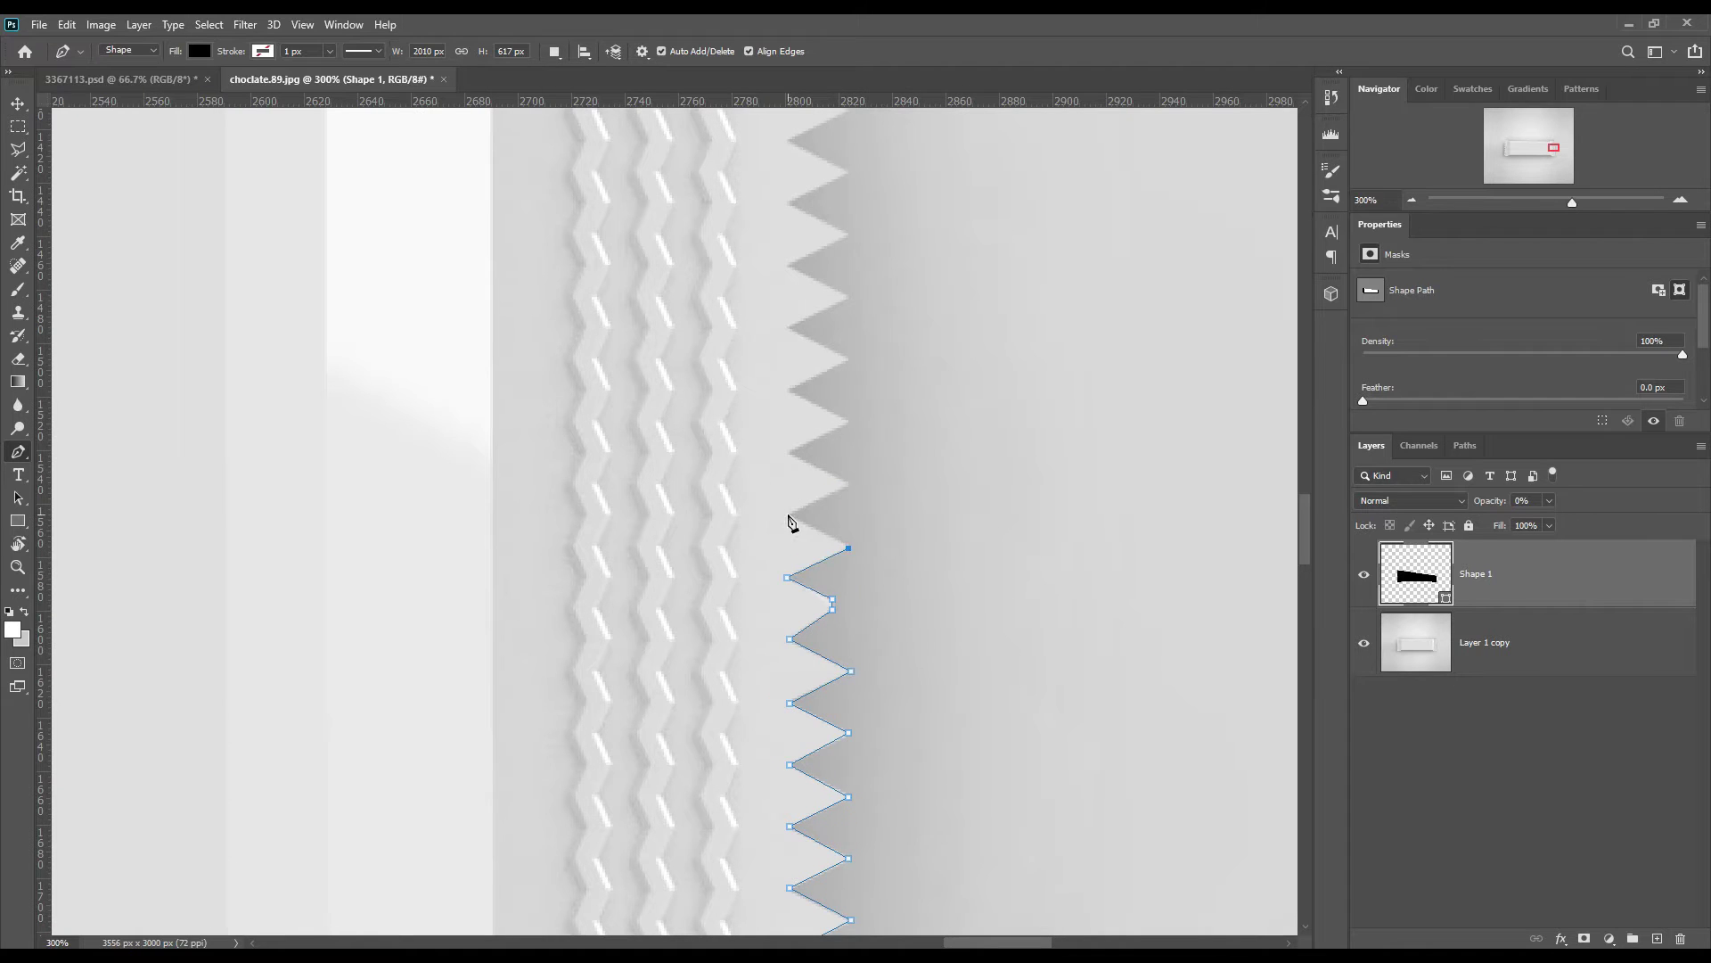
scroll(829, 570, up, 2)
scroll(829, 570, left, 1)
click(814, 644)
click(873, 613)
click(811, 584)
click(813, 518)
click(874, 487)
click(811, 457)
click(811, 395)
click(874, 365)
click(871, 303)
Trace the wrapper's top edge leftward, including both angled sections, and close the path at the upper left corner.
scroll(908, 445, up, 8)
click(880, 451)
click(545, 452)
click(58, 548)
drag(58, 549, 411, 762)
scroll(718, 617, left, 10)
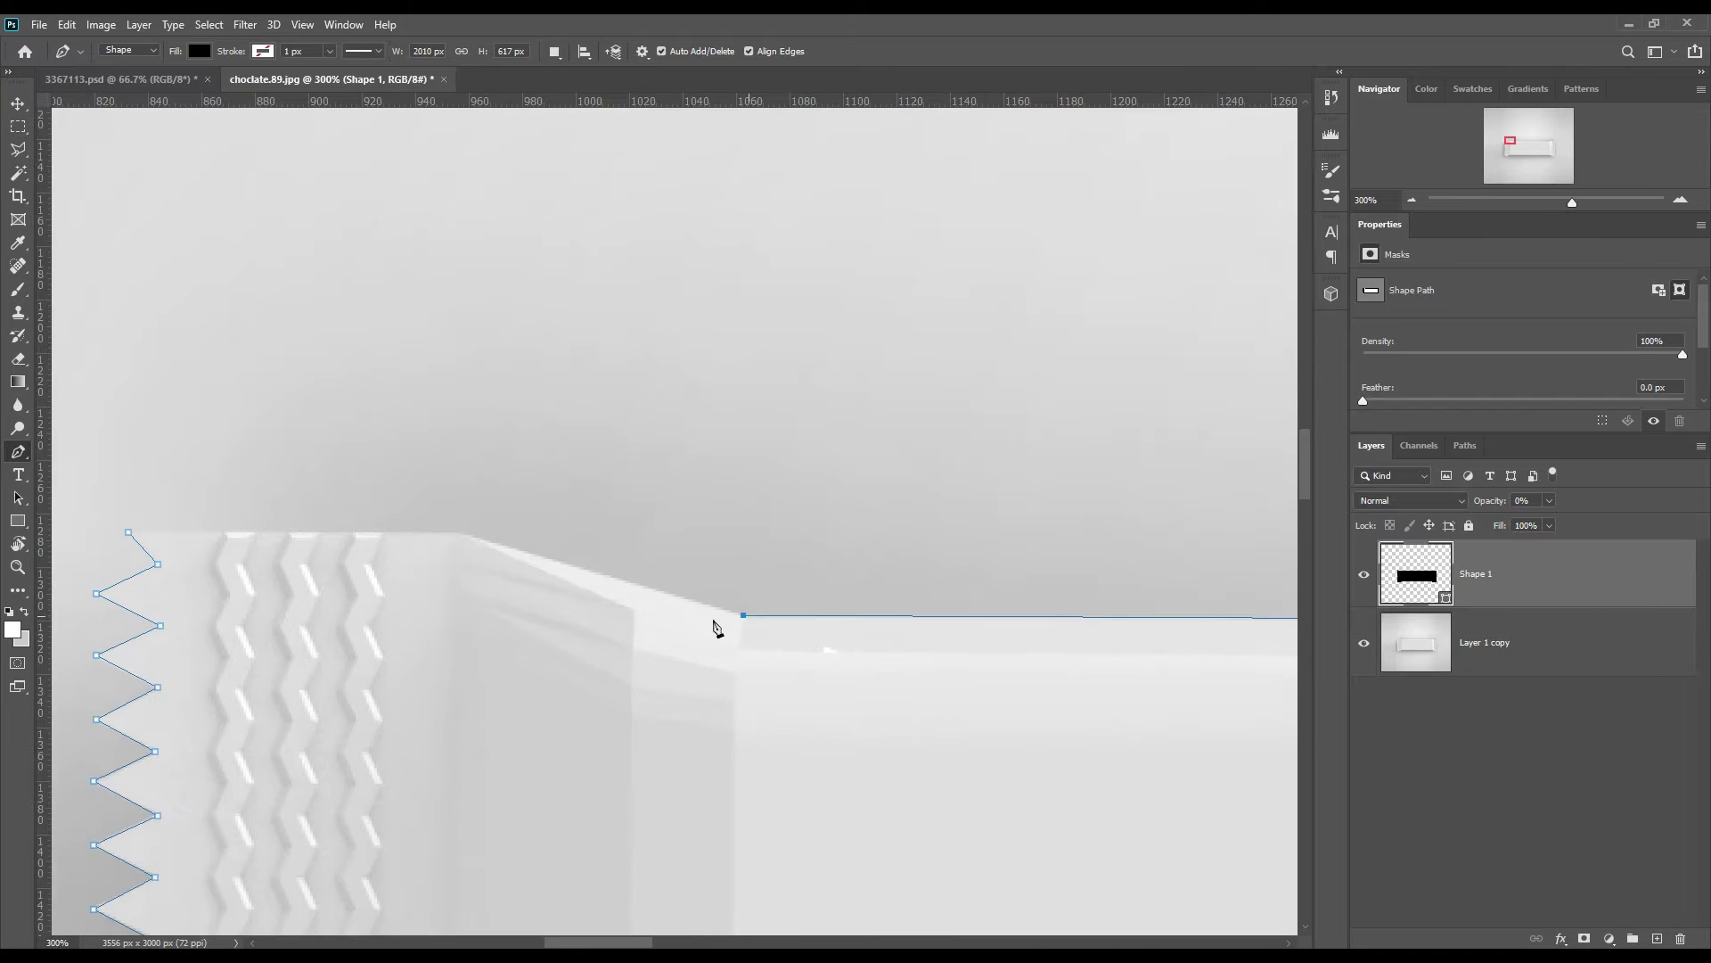
scroll(1095, 706, left, 4)
scroll(1095, 706, down, 2)
Examine the closed outline along the left teeth and around the whole wrapper, and deselect the shape layer.
key(plus)
scroll(906, 591, down, 4)
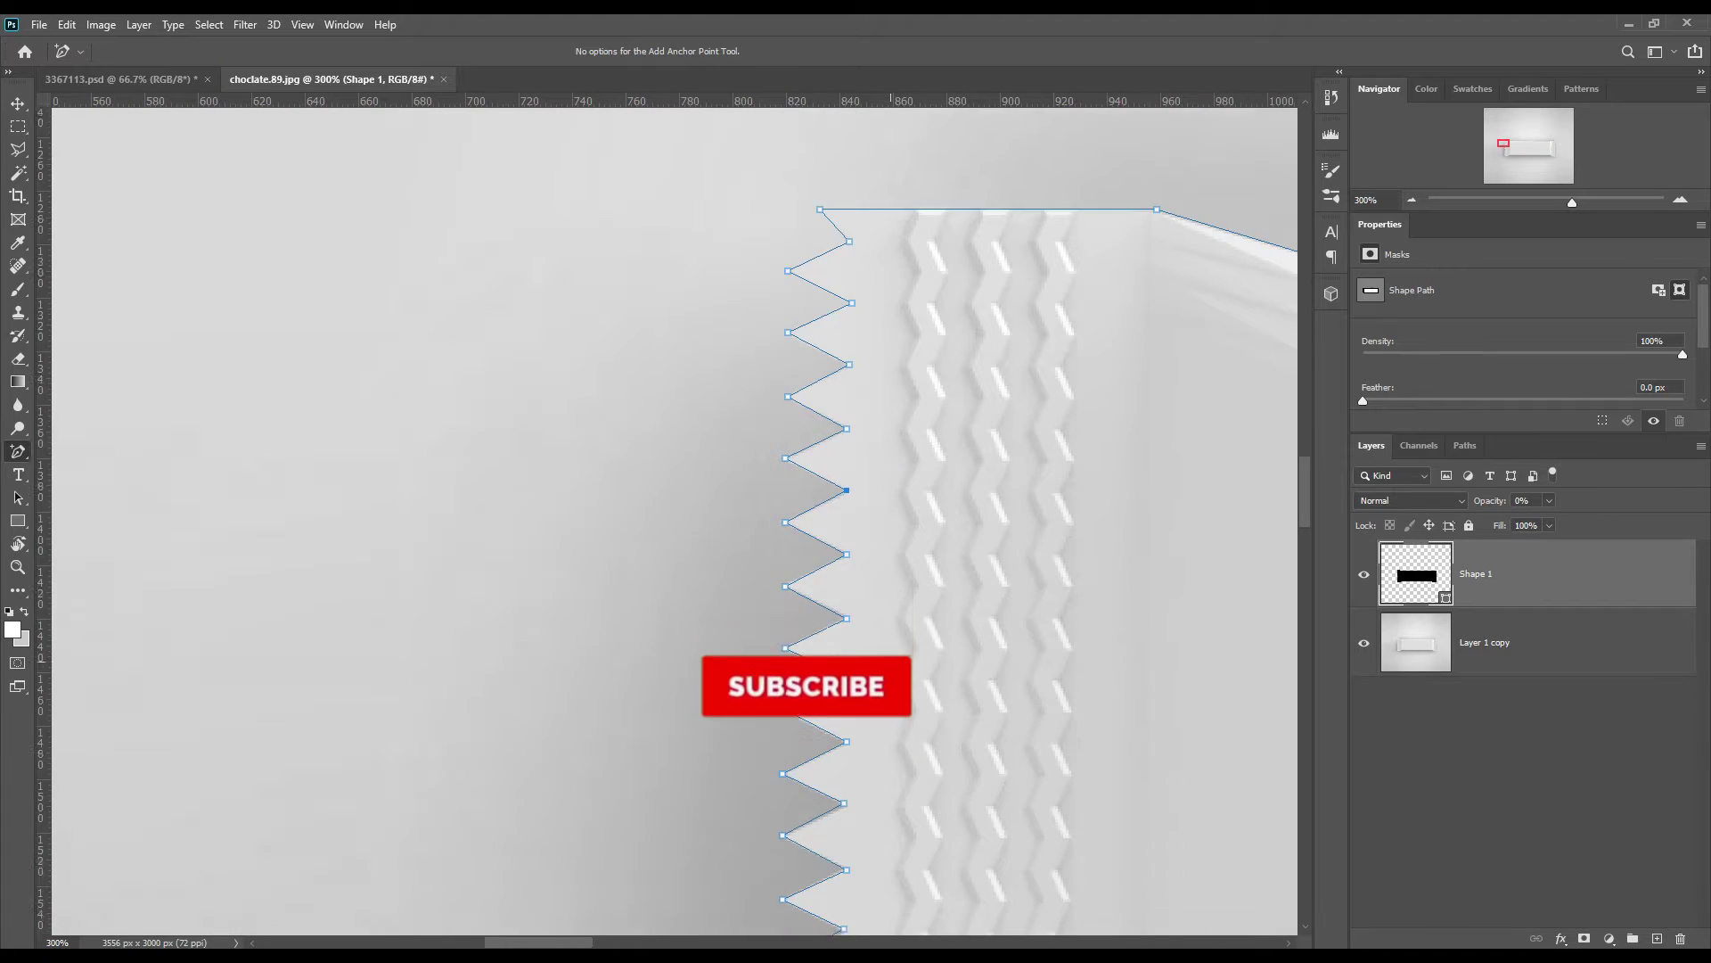
scroll(917, 805, down, 12)
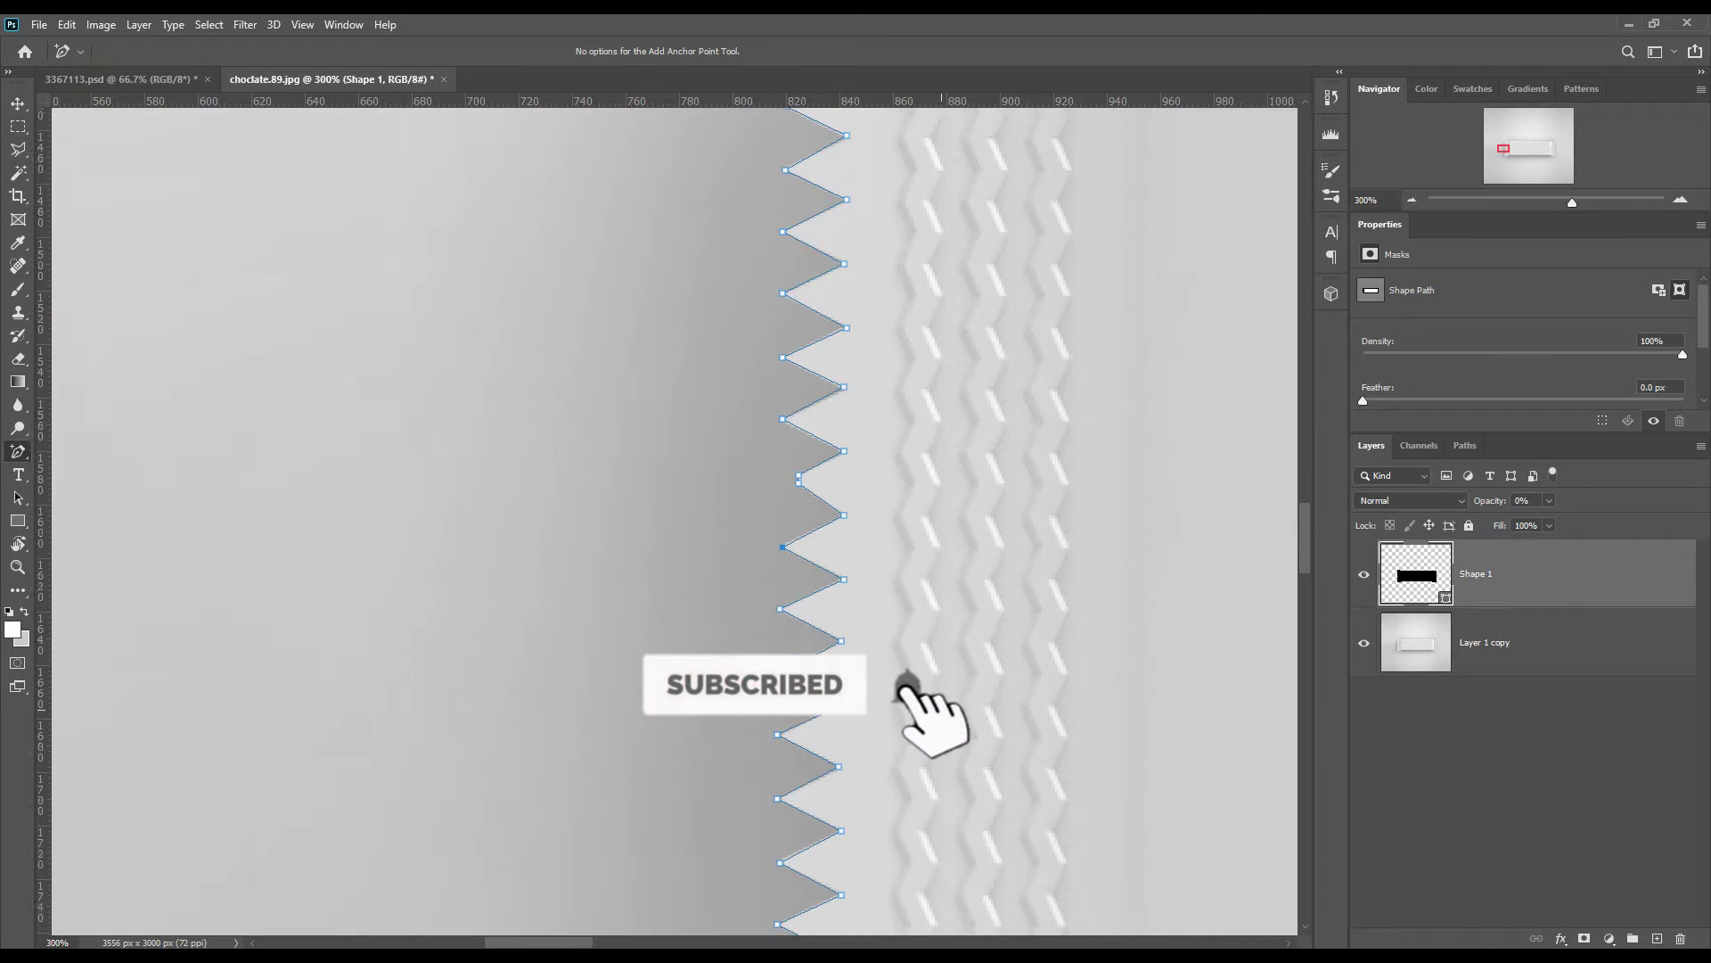
key(ctrl+minus)
key(ctrl+minus)
key(ctrl+minus)
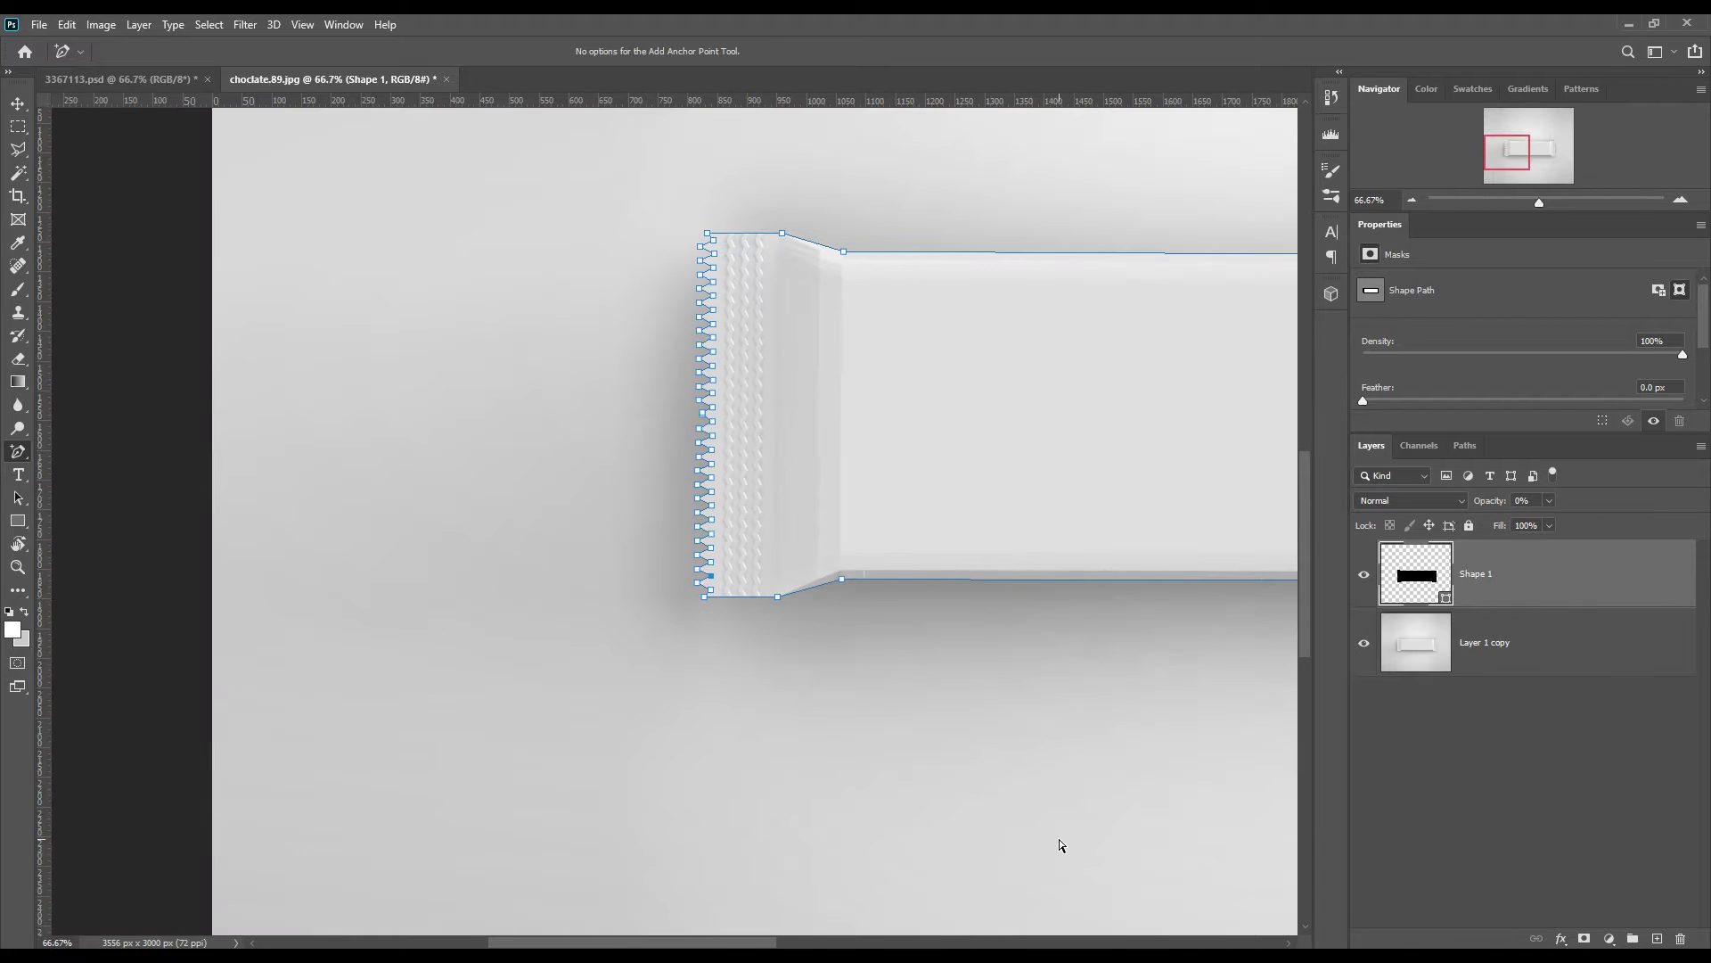
key(ctrl+minus)
drag(765, 944, 895, 945)
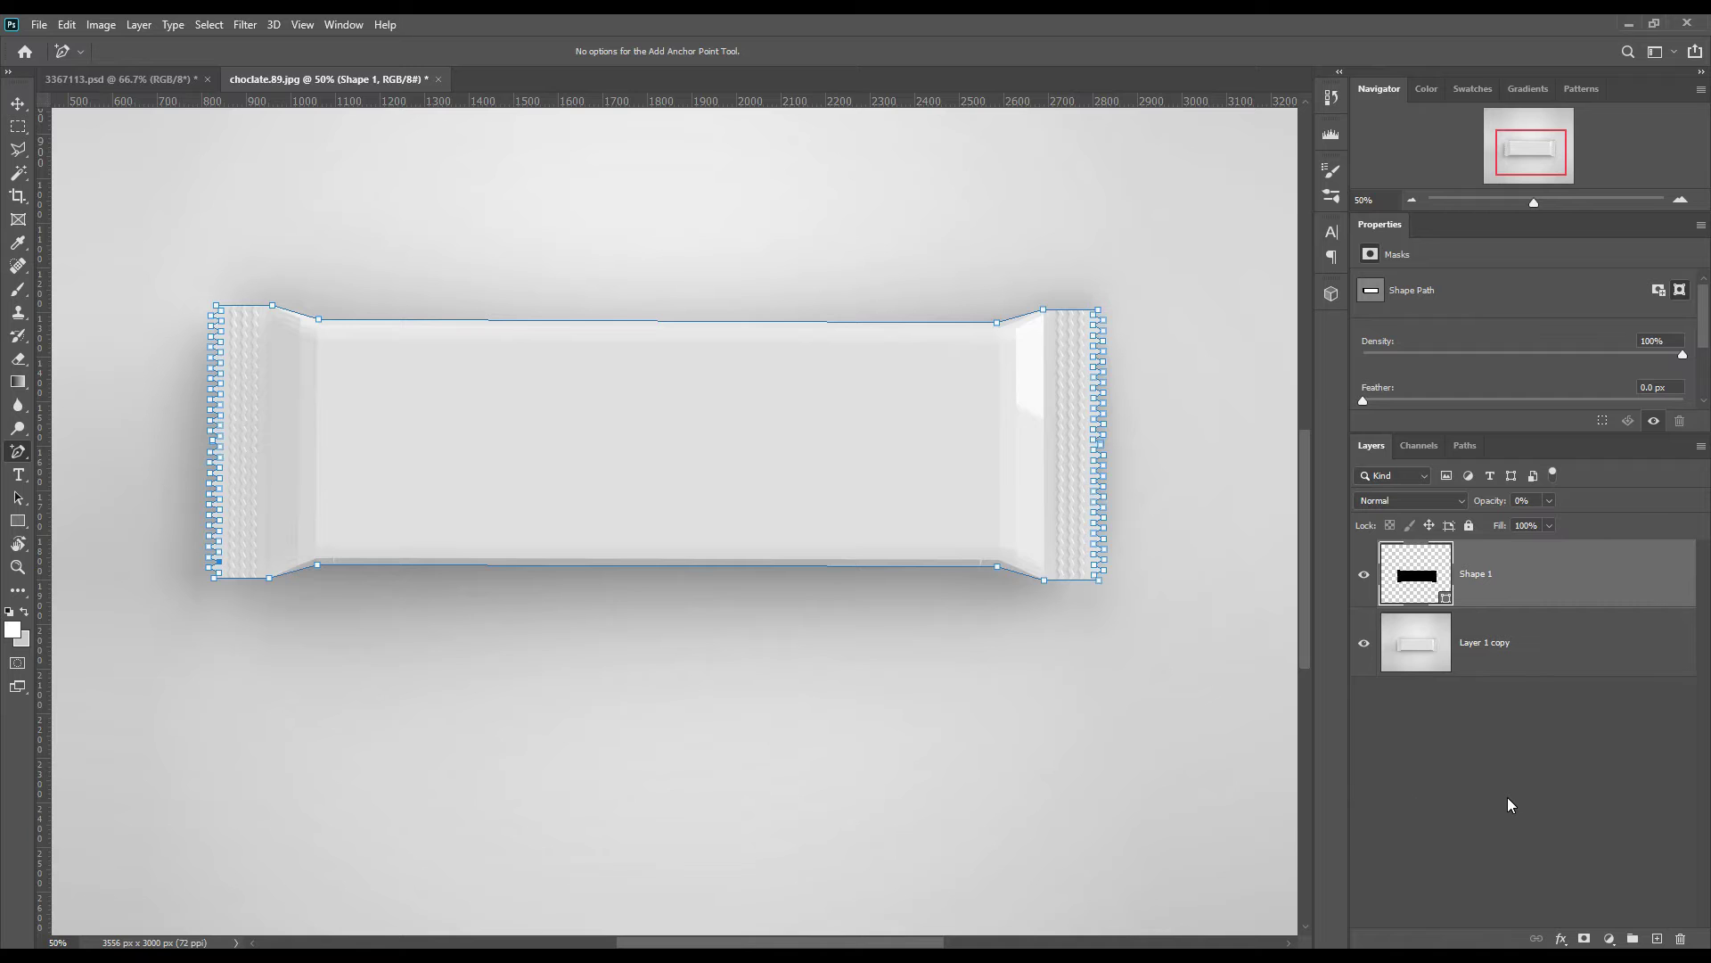
key(ctrl+0)
click(1506, 748)
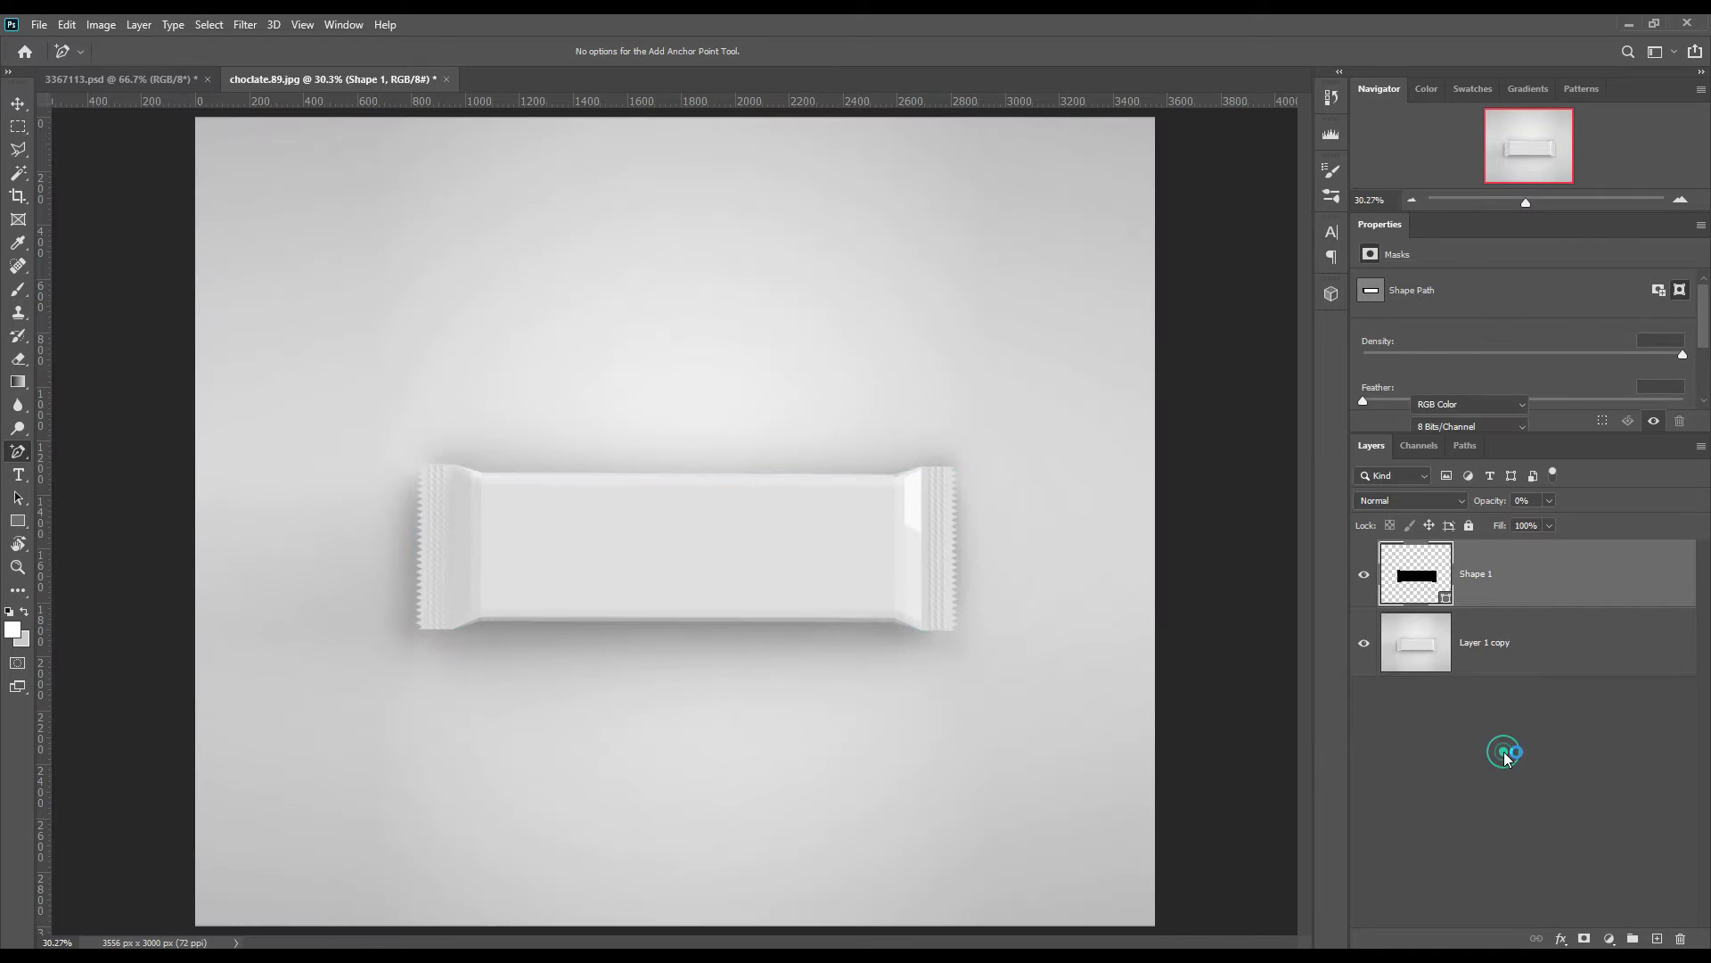
Draw a rectangle about 2068 × 678 px covering the whole wrapper, directly above Layer 1 copy.
click(1522, 647)
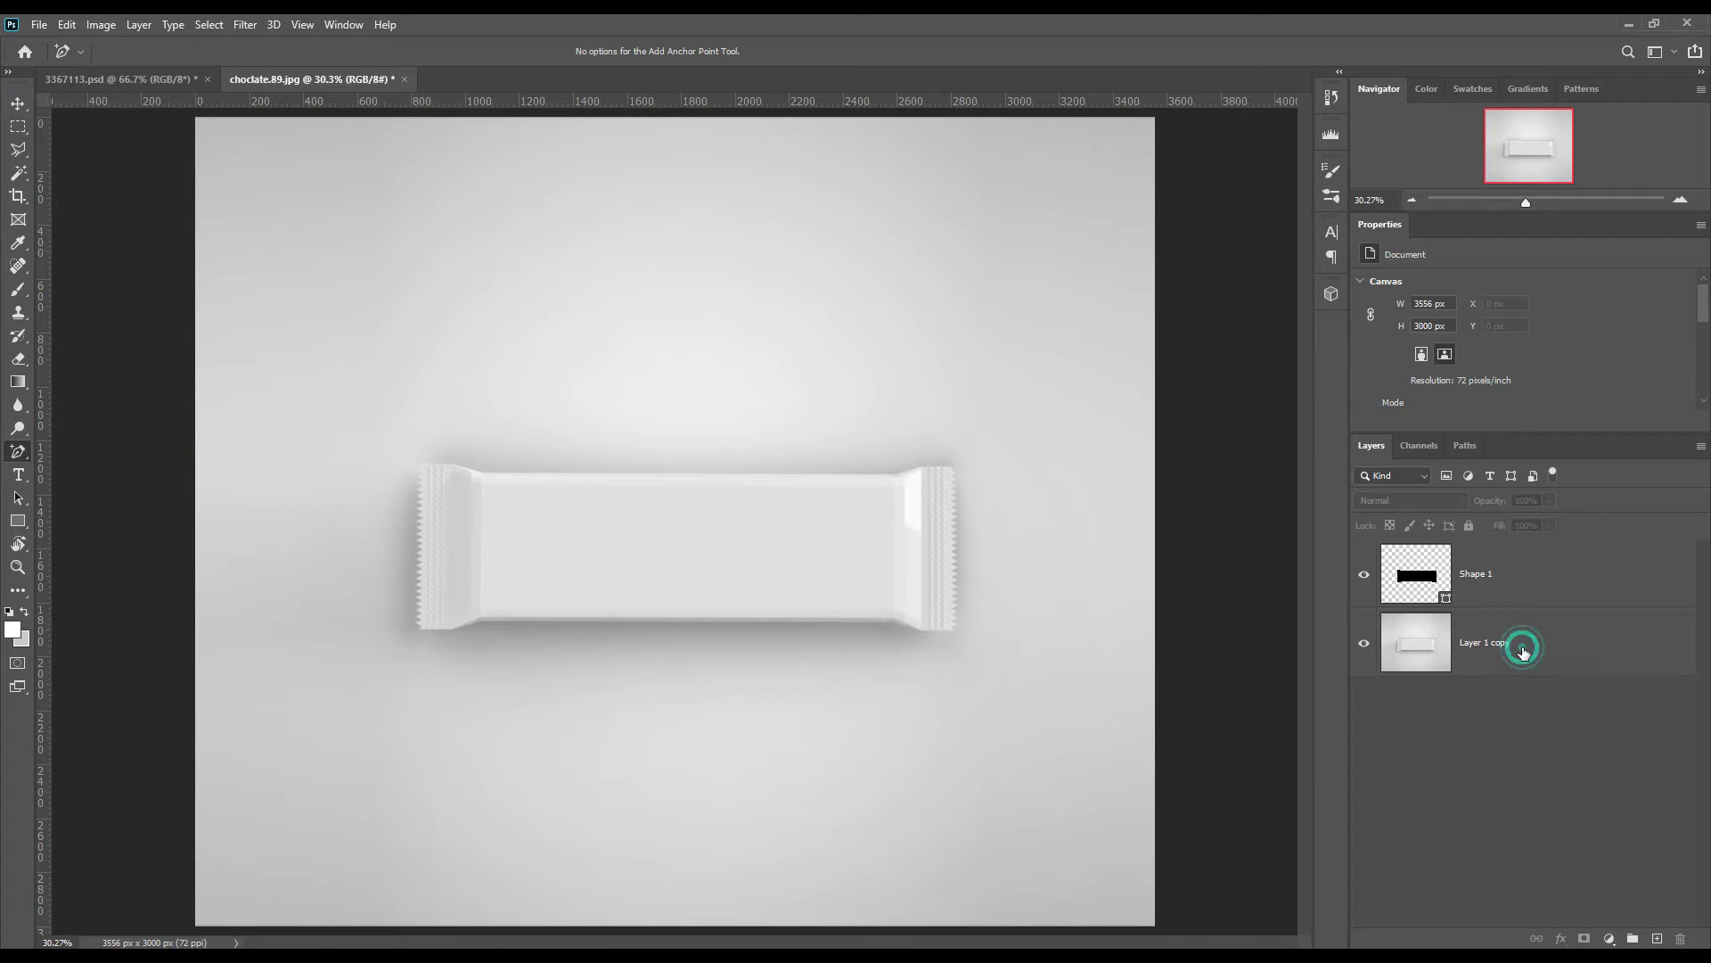
click(18, 520)
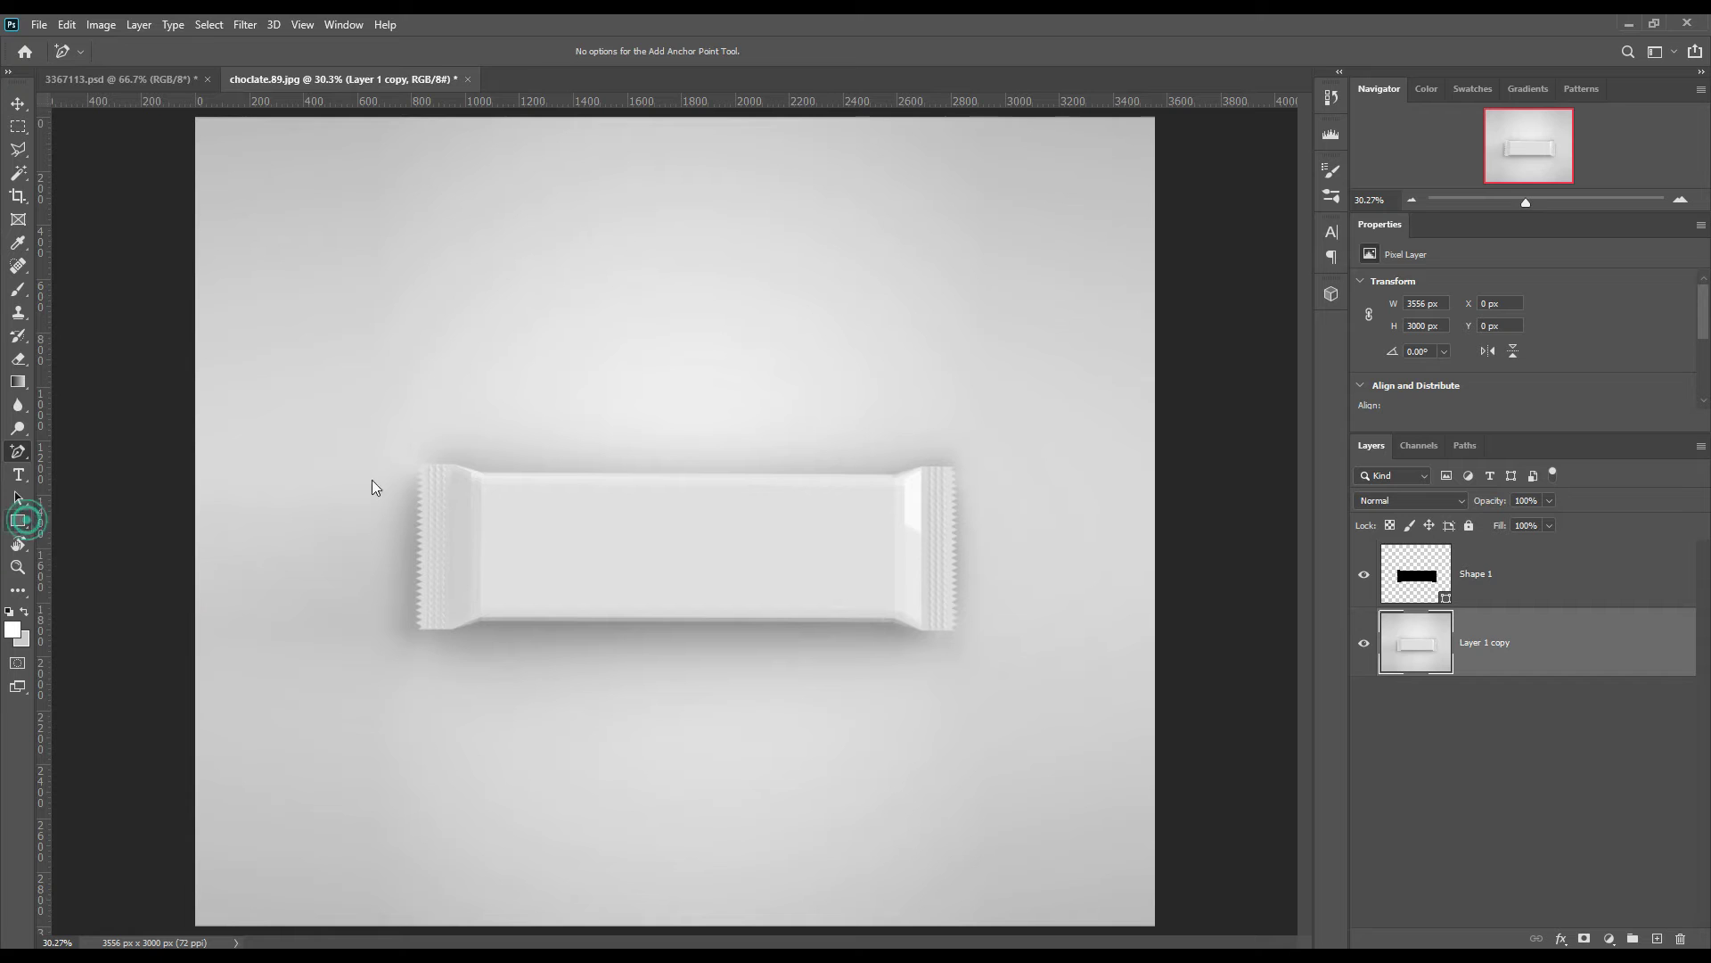
drag(412, 460, 968, 641)
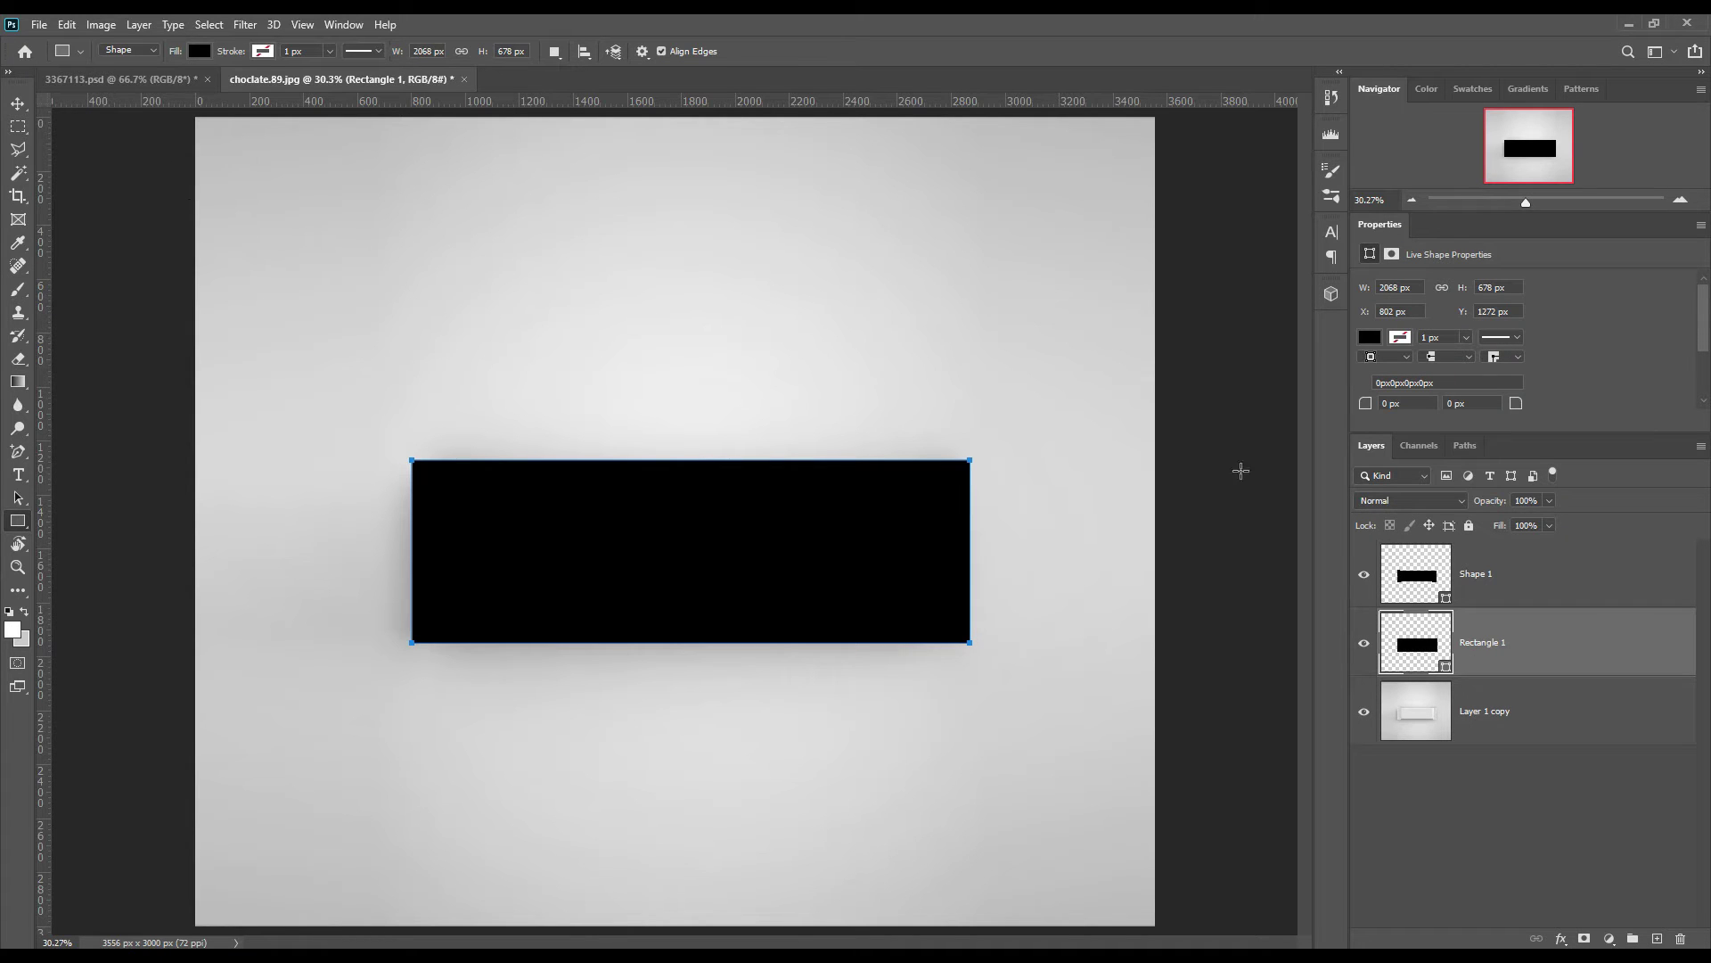
Fill the rectangle with pure red (ff0000) and convert its layer to a smart object.
double_click(1443, 667)
drag(1337, 456, 1404, 441)
click(1568, 439)
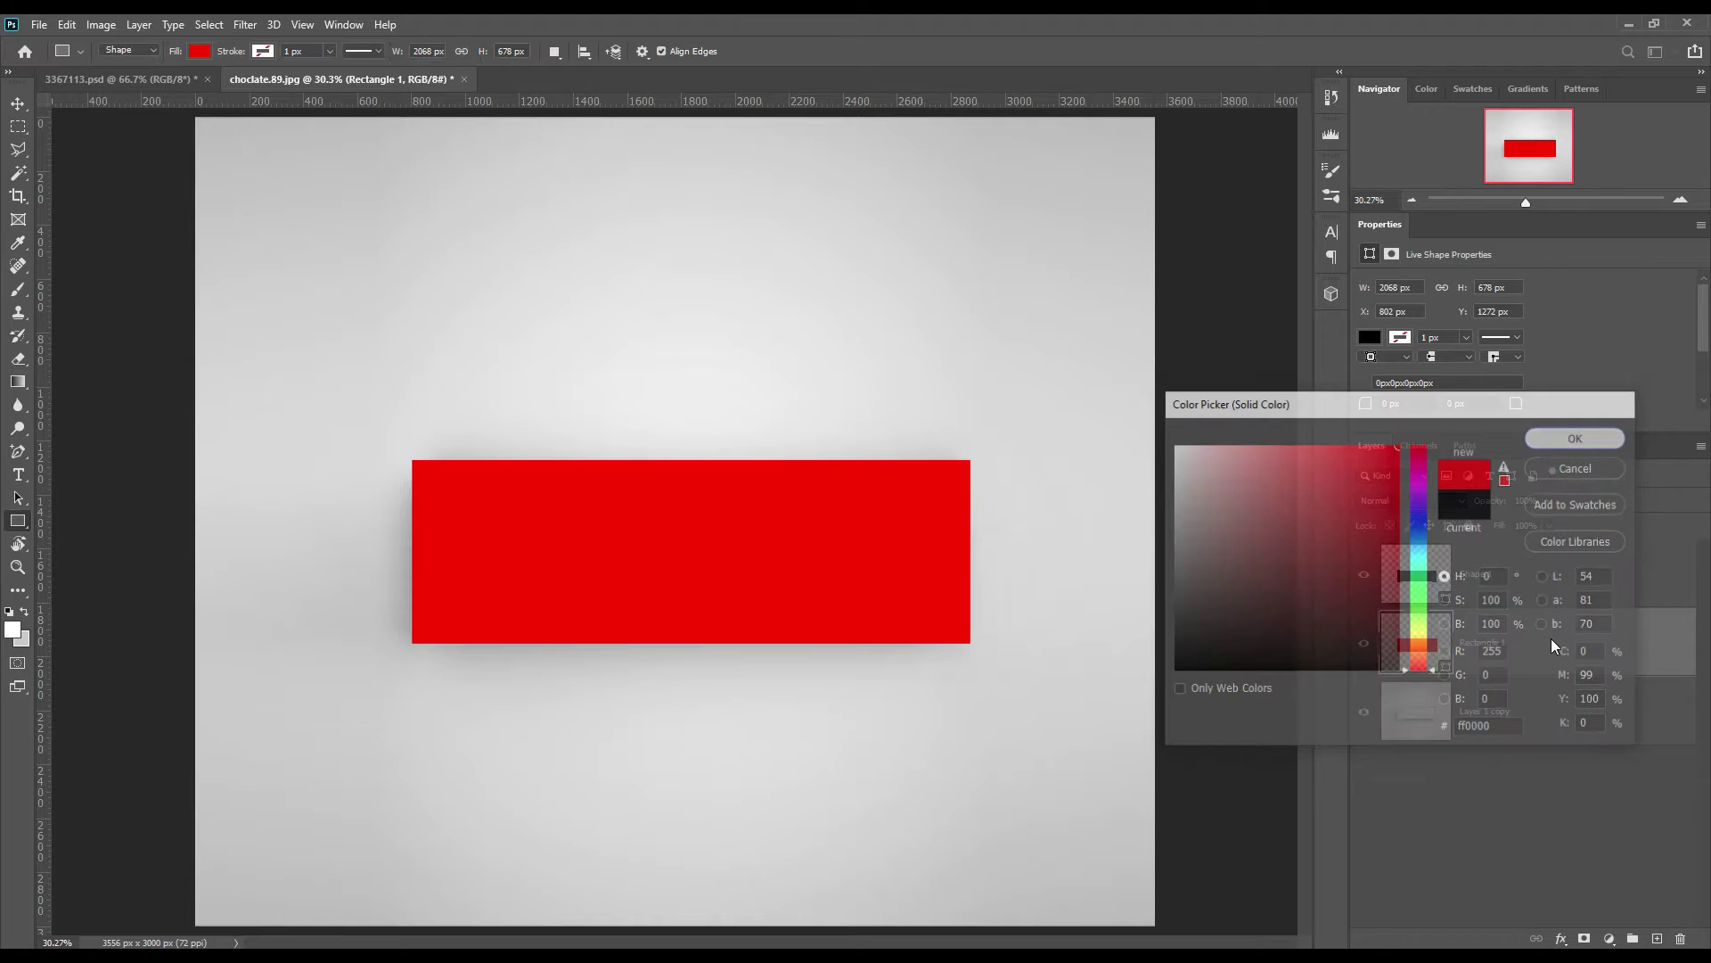
right_click(1549, 644)
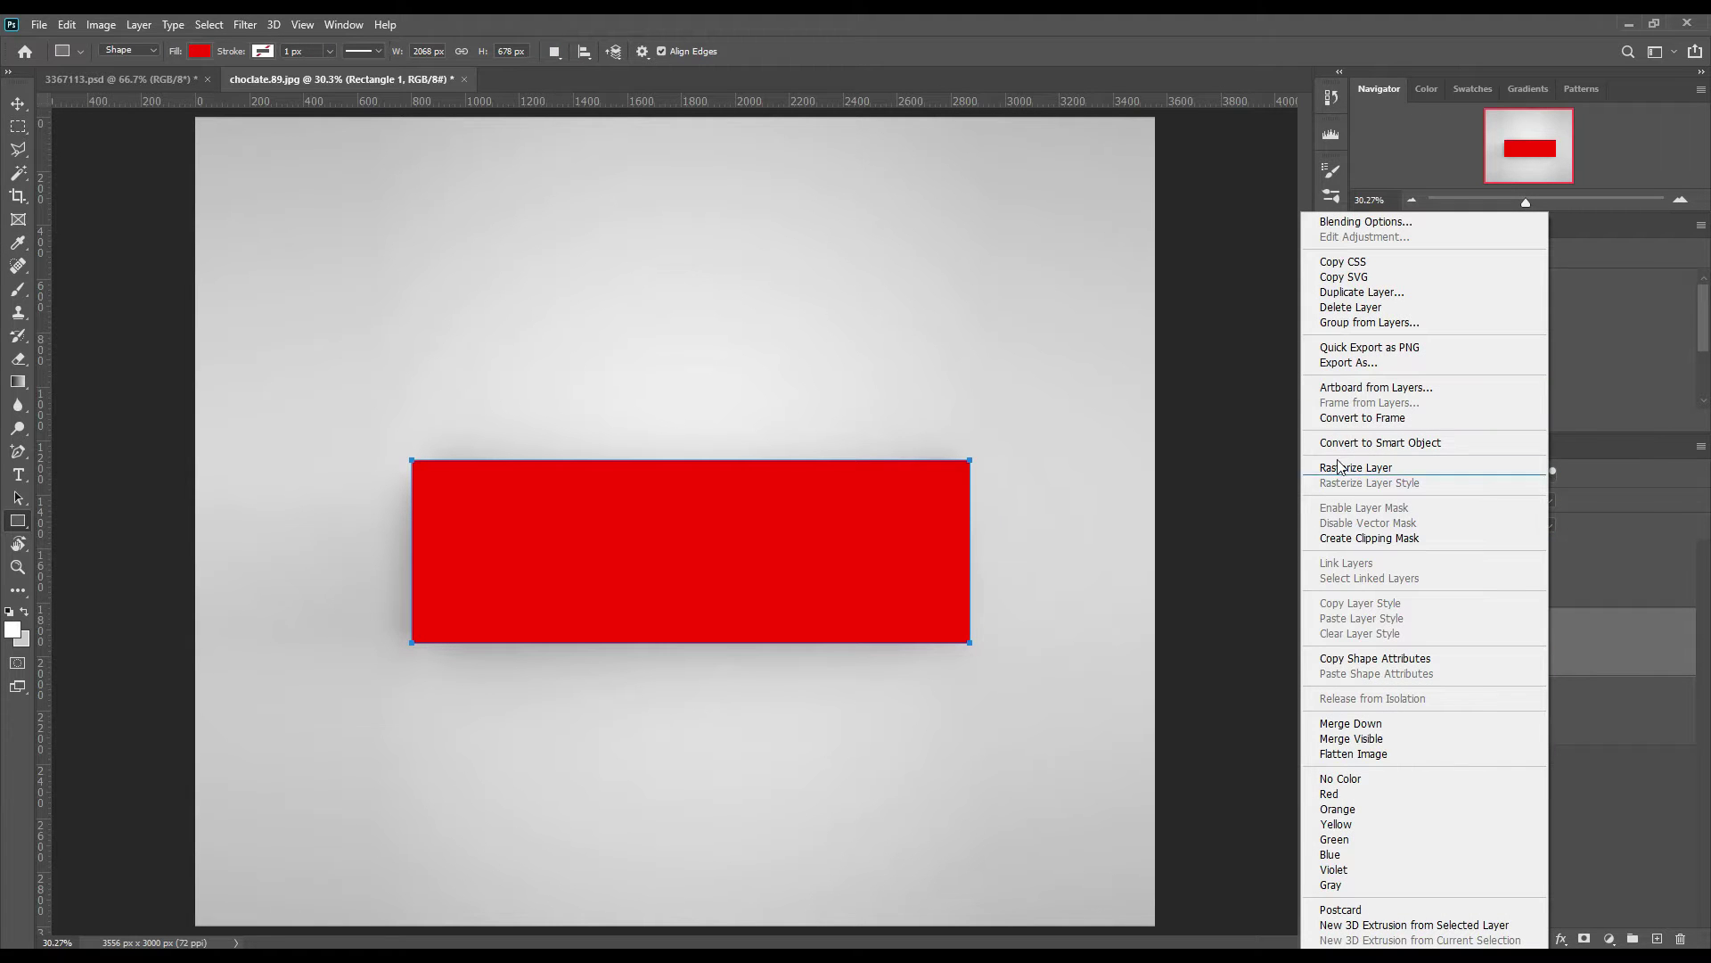
click(1402, 443)
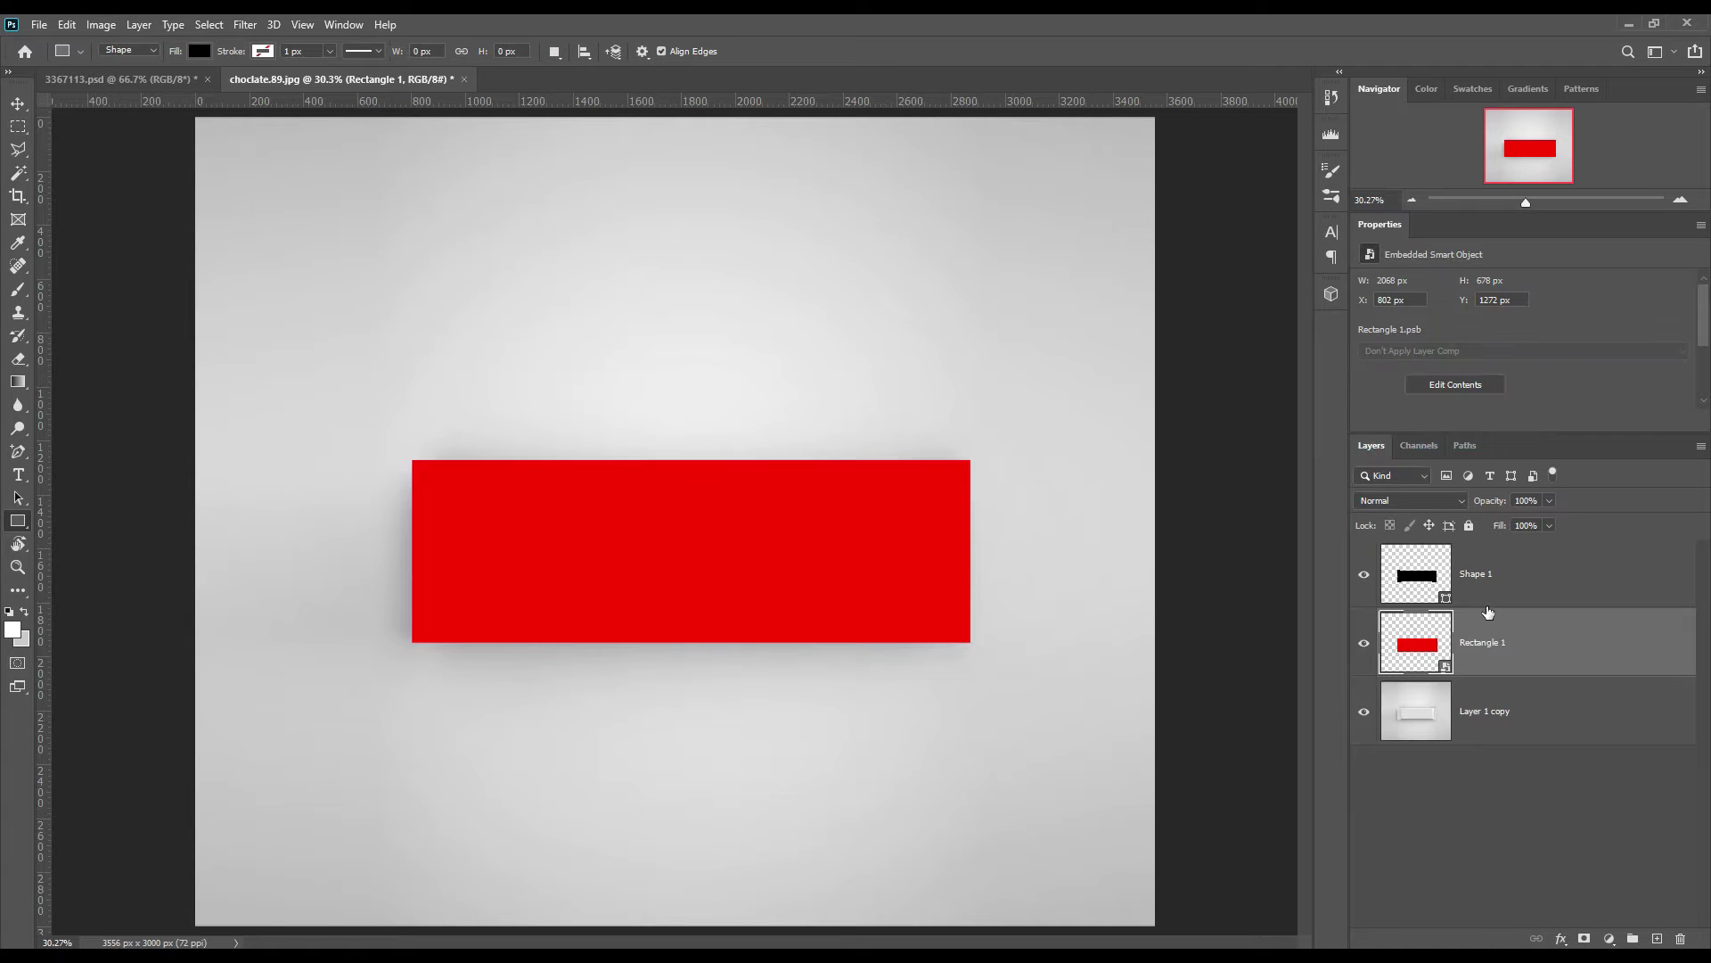
Lower the red rectangle layer's opacity to 57% and nudge it up 12 px over the wrapper.
mouse_move(1484, 510)
mouse_down()
mouse_move(1464, 500)
mouse_move(1482, 497)
mouse_up()
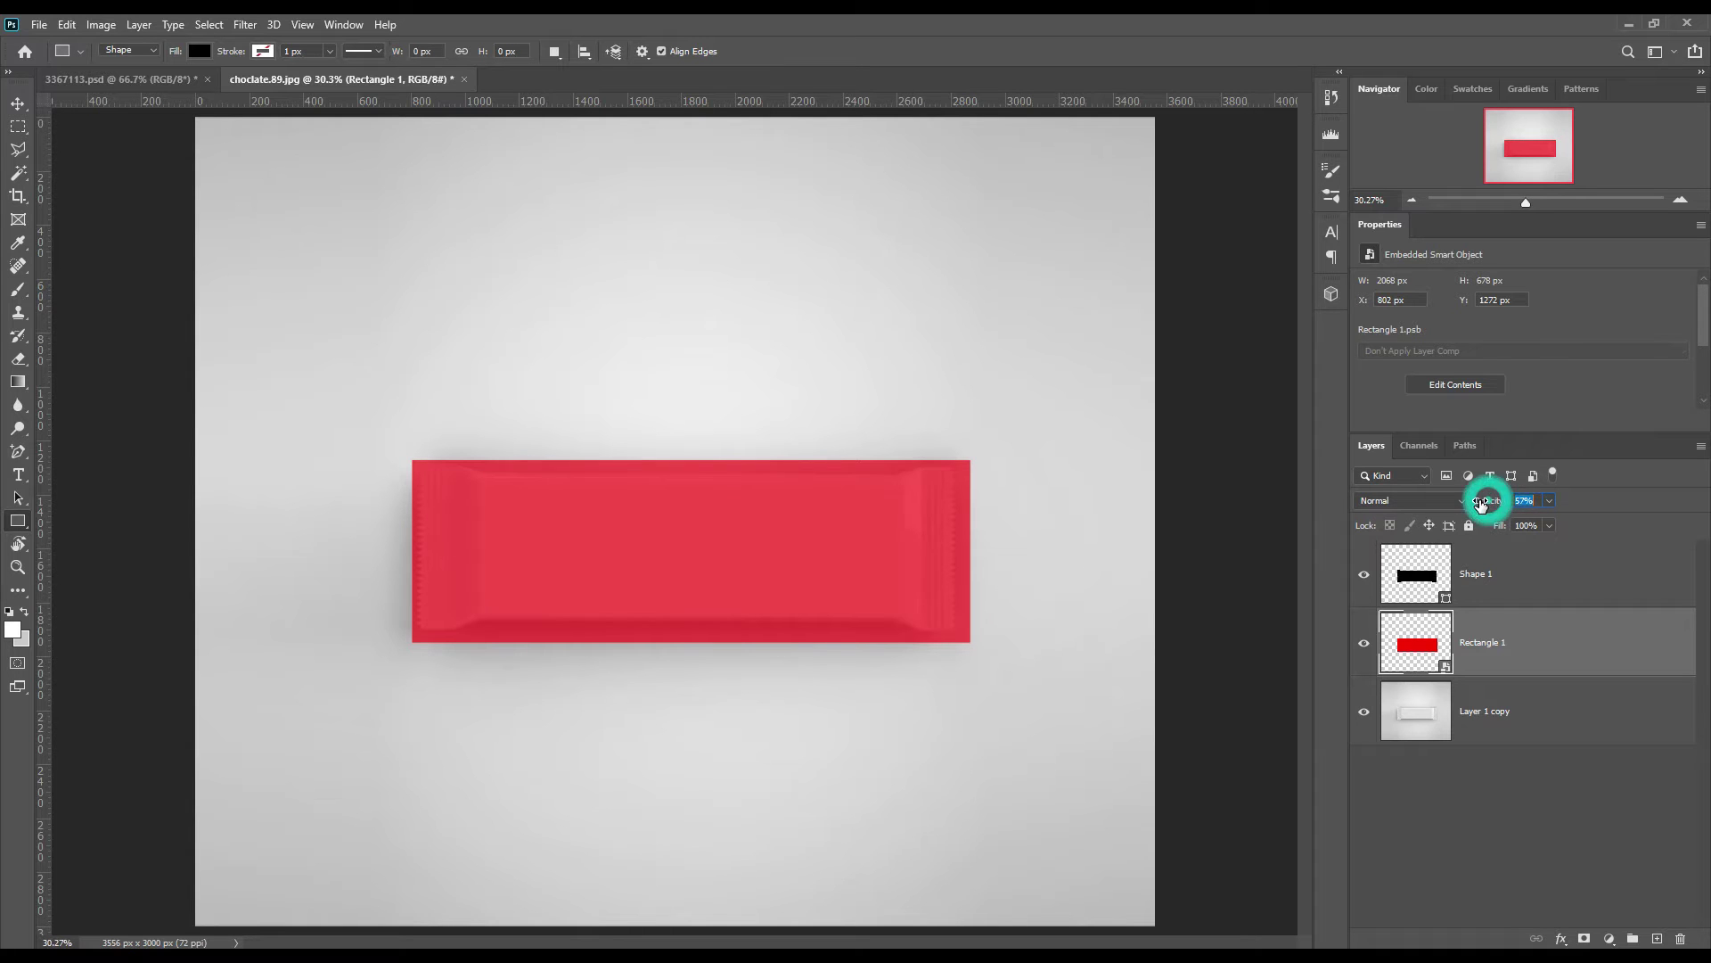
click(18, 103)
key(Up)
key(Up)
key(Up)
key(Up)
key(Up)
key(Up)
key(Up)
key(Up)
key(Up)
key(Up)
key(Up)
key(Up)
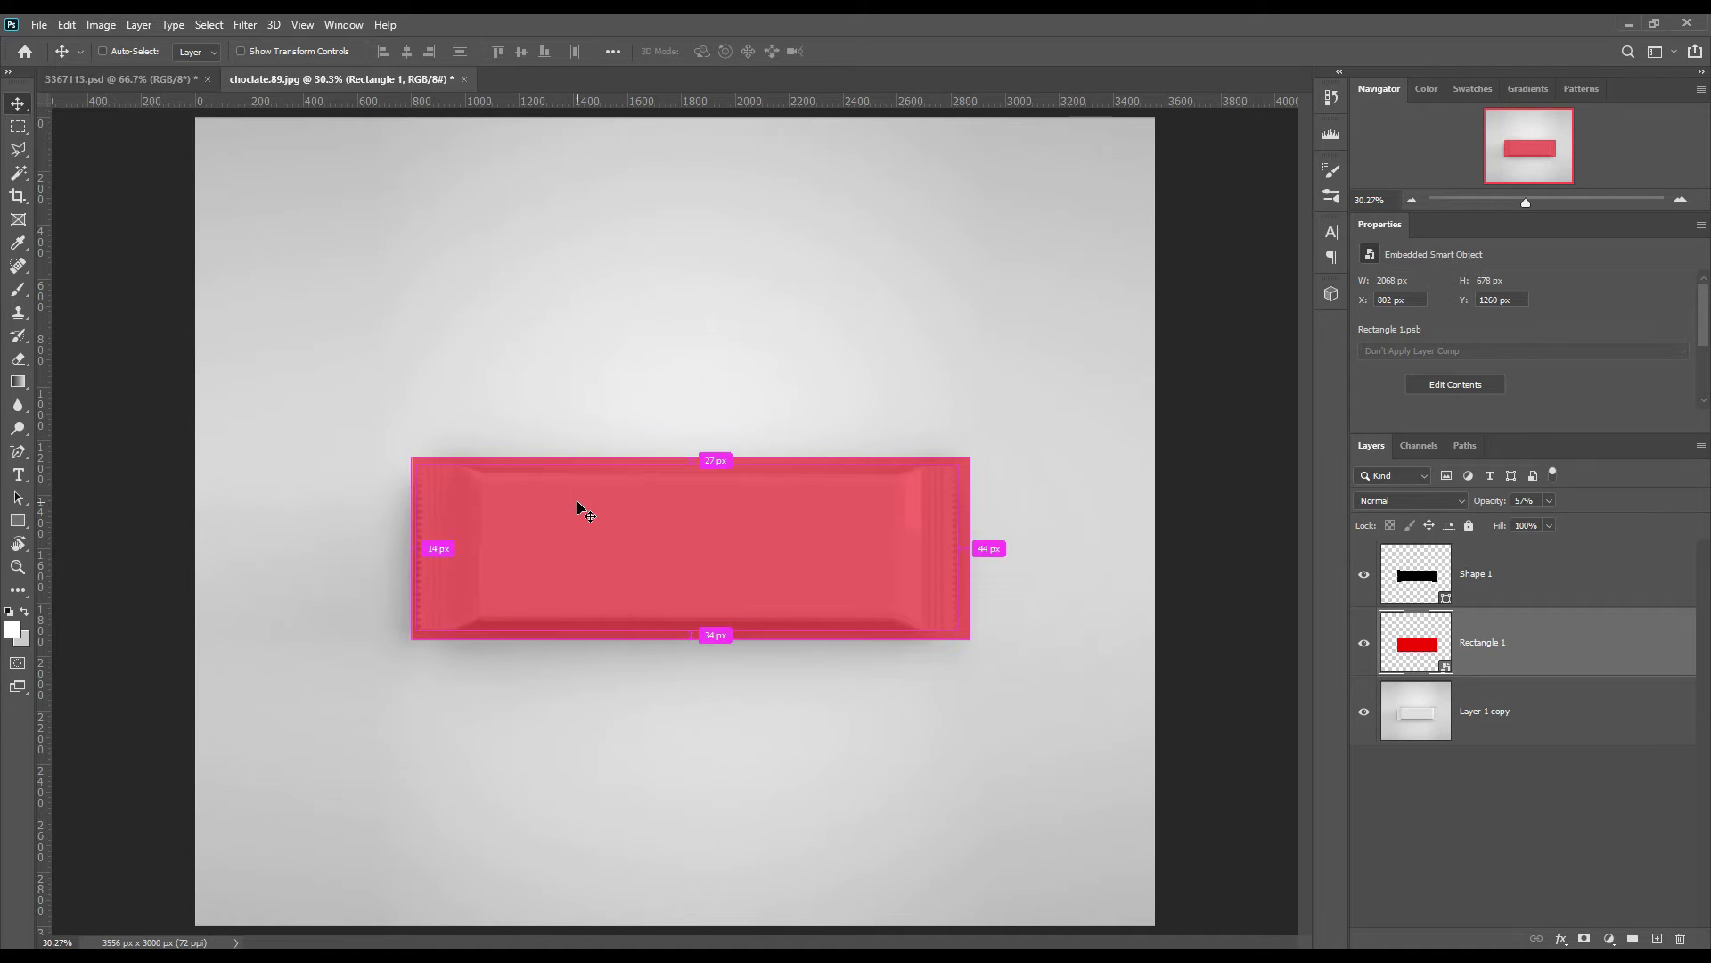
Start a Warp transform on the red rectangle with a custom grid of 10 columns and 10 rows.
key(ctrl+t)
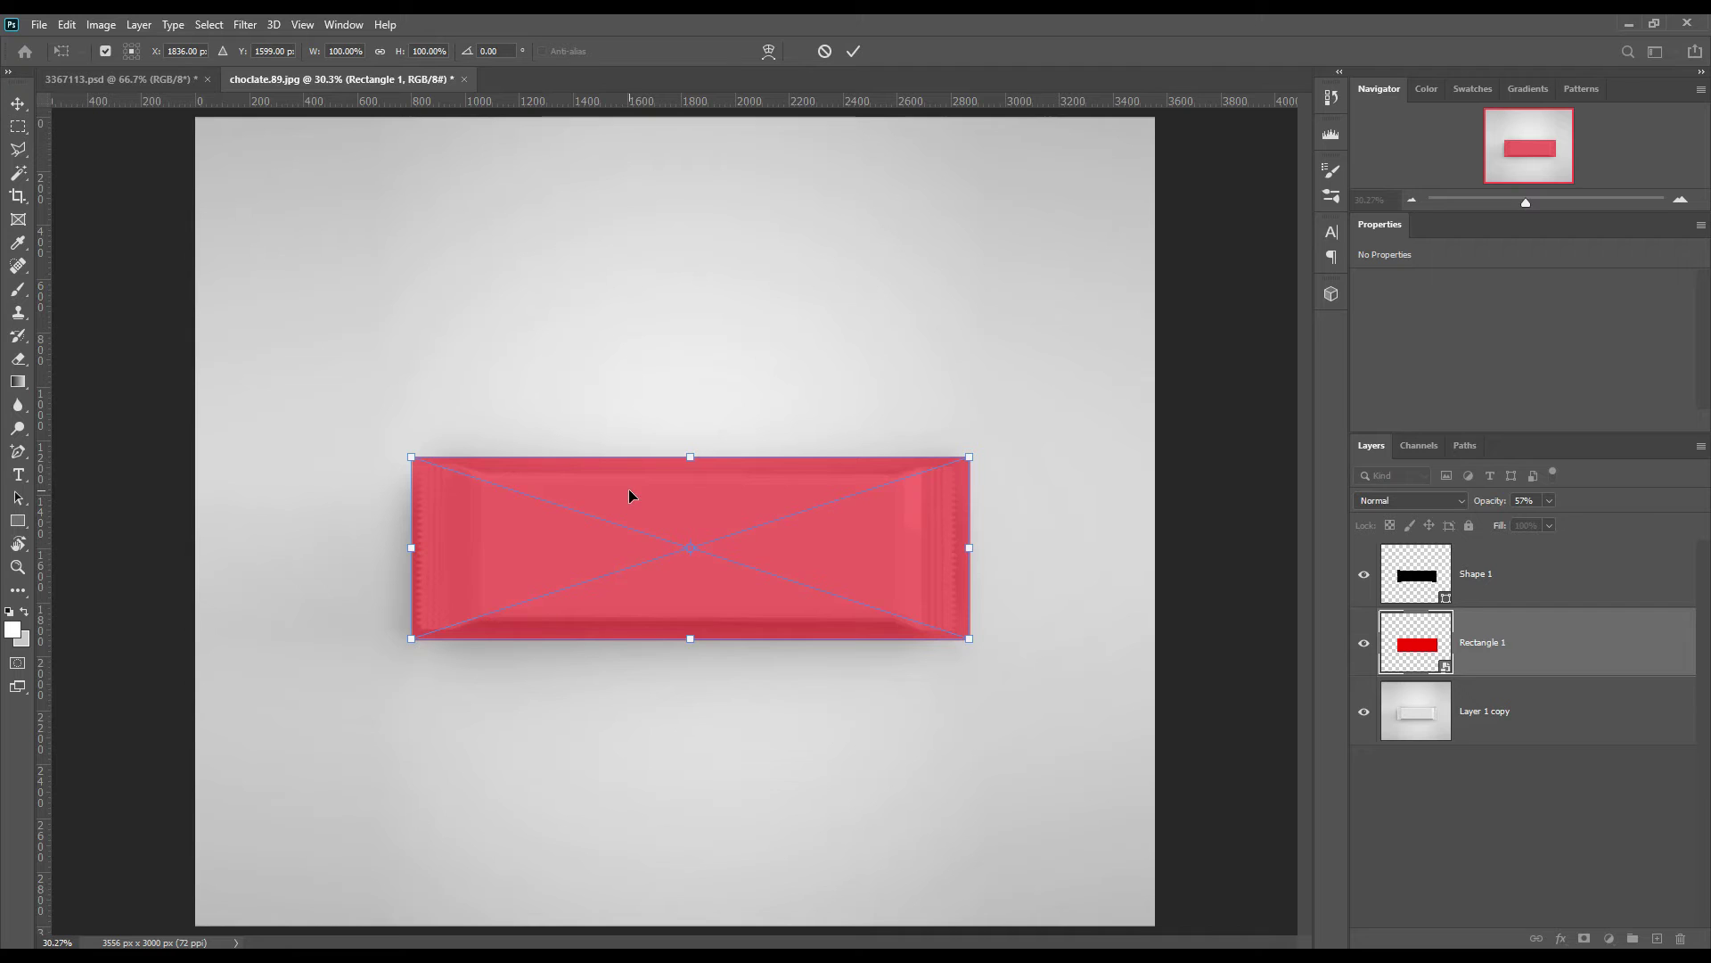
right_click(630, 492)
click(694, 683)
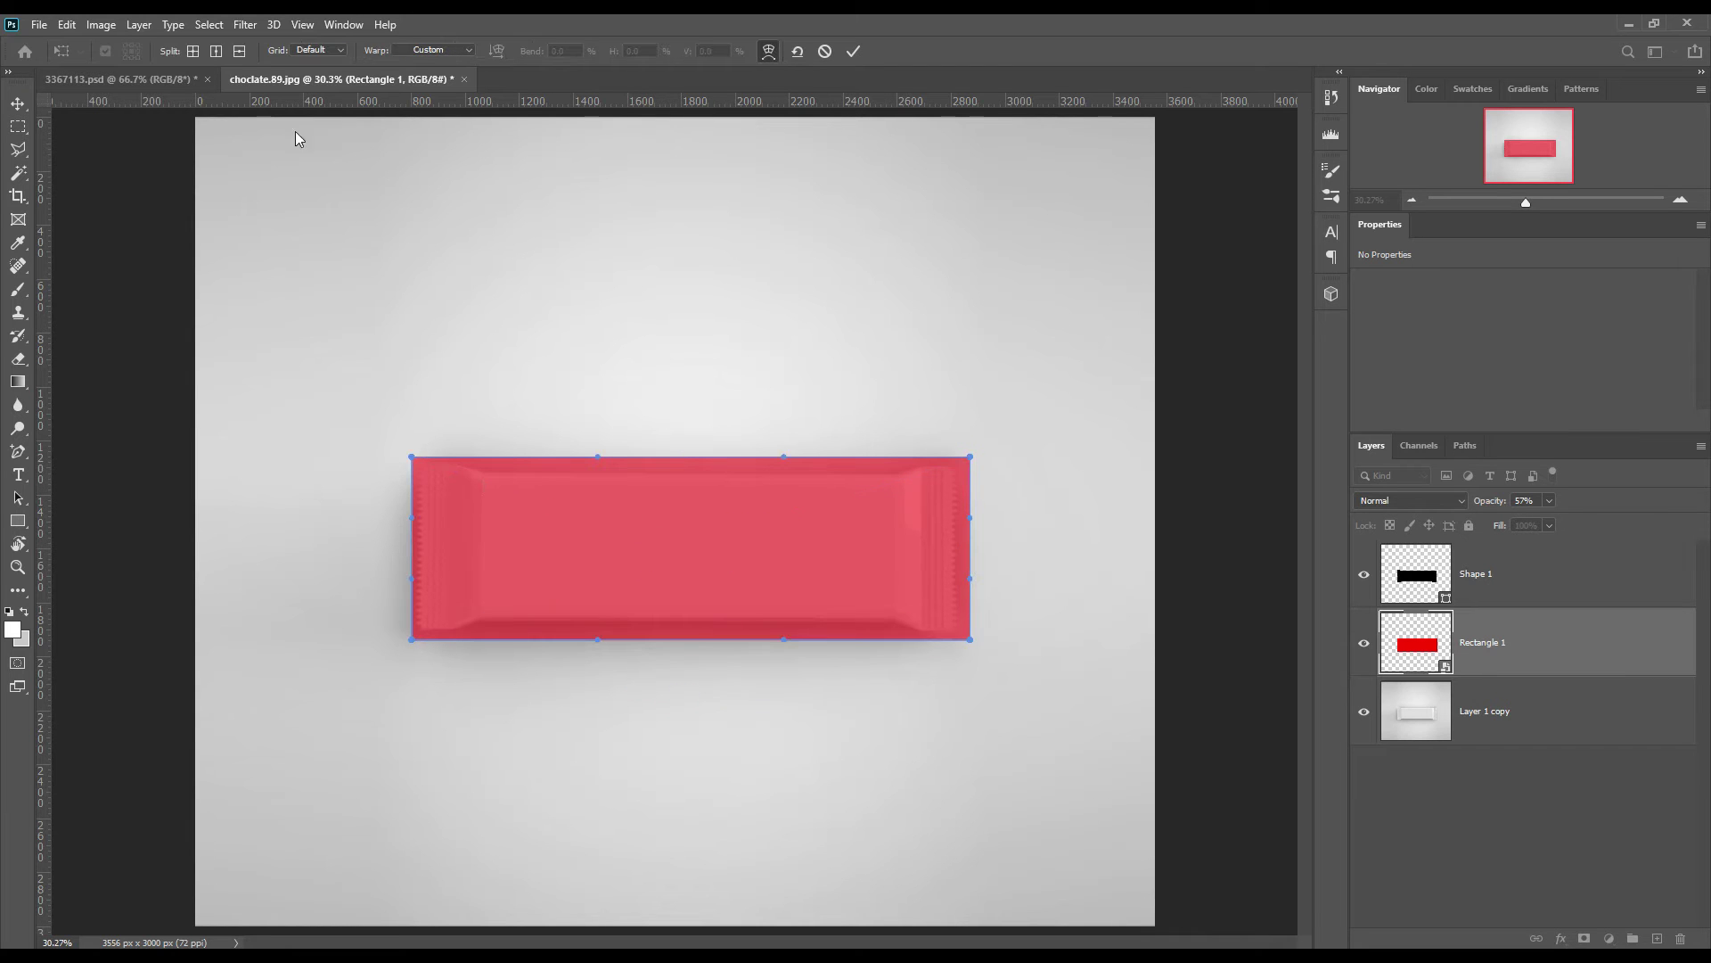
click(330, 51)
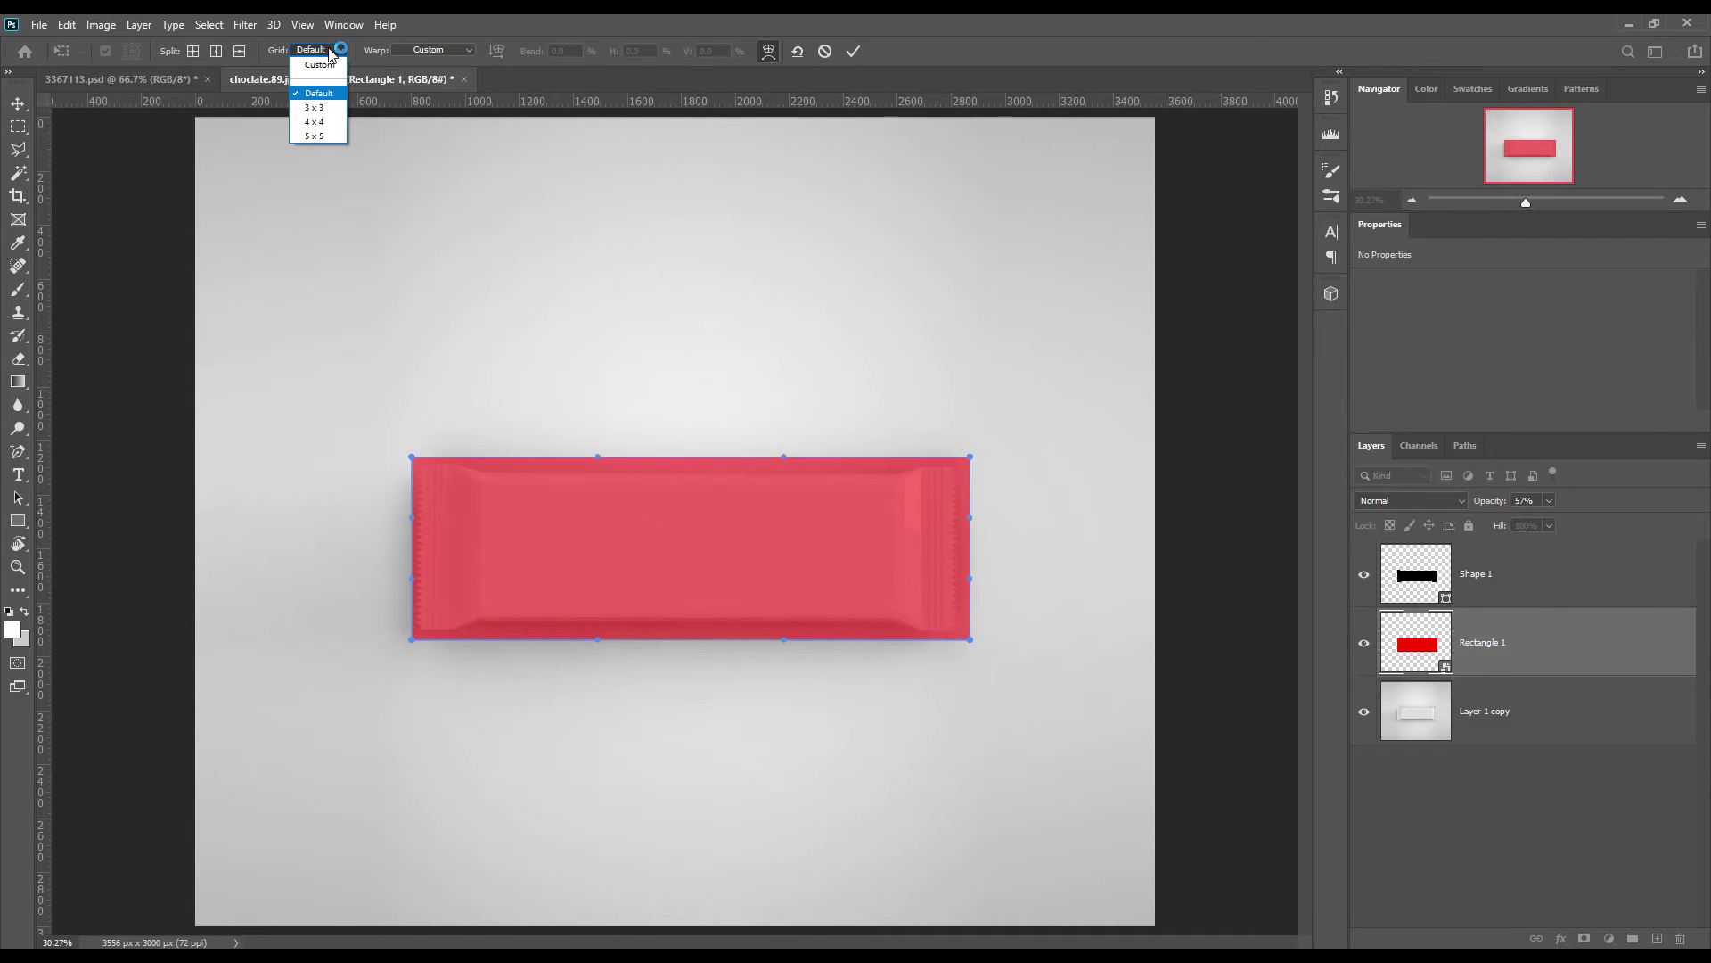
click(326, 65)
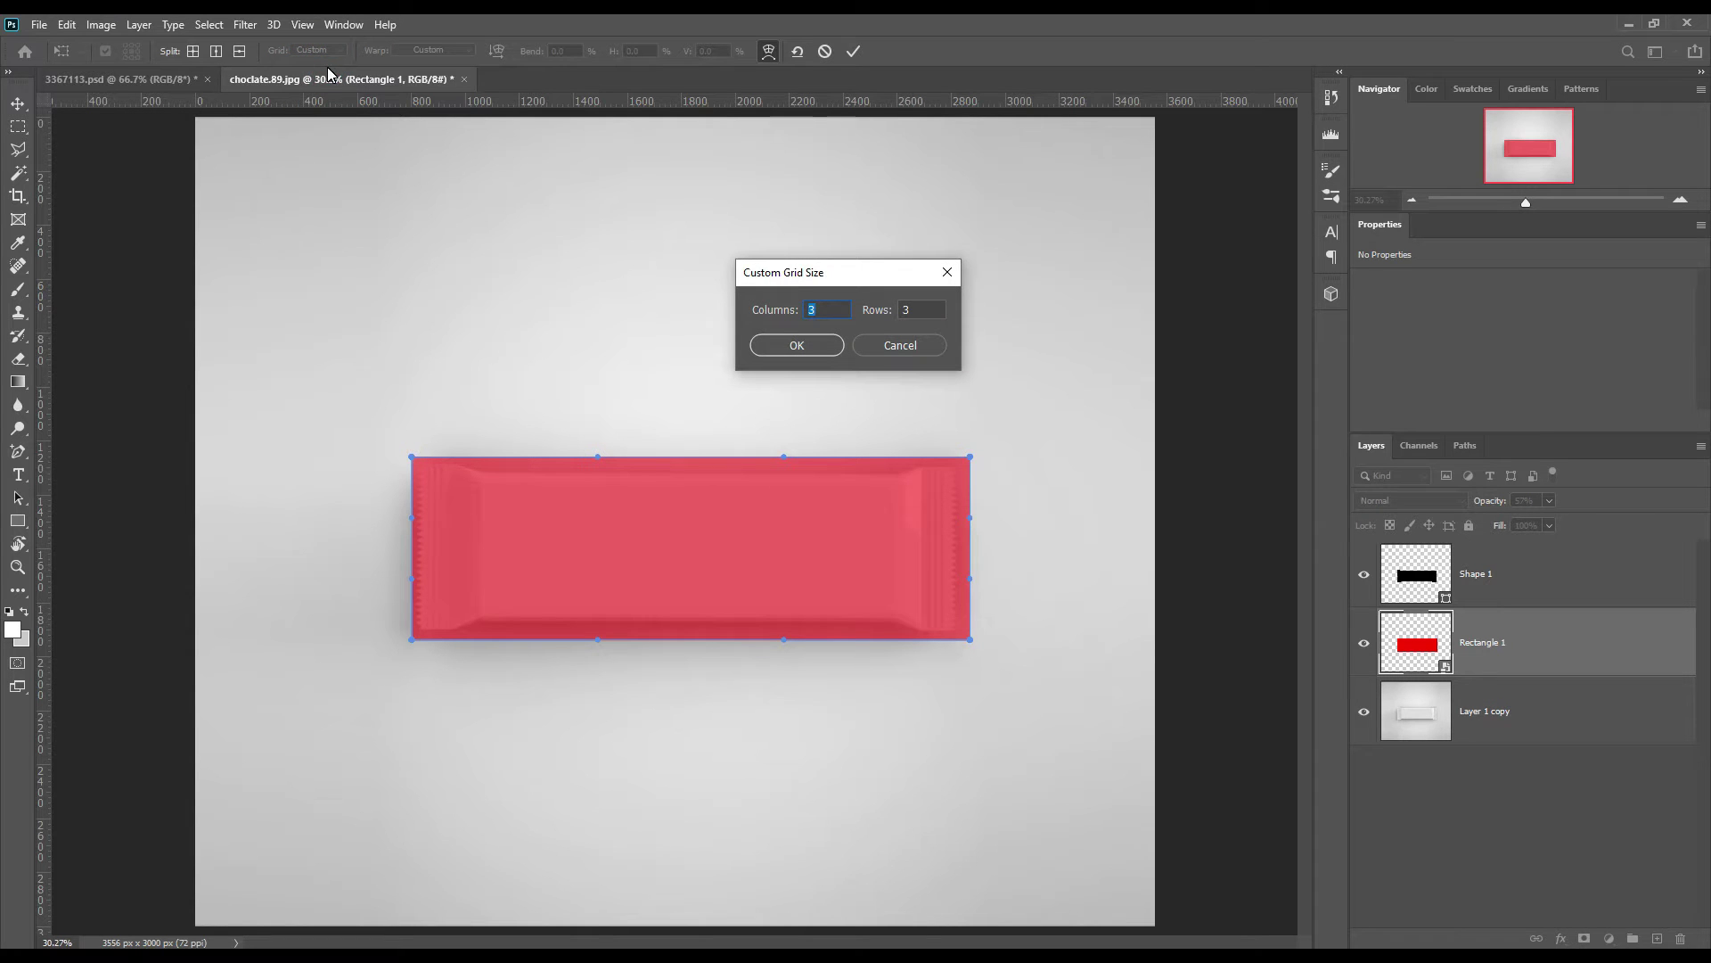
click(836, 310)
text(10)
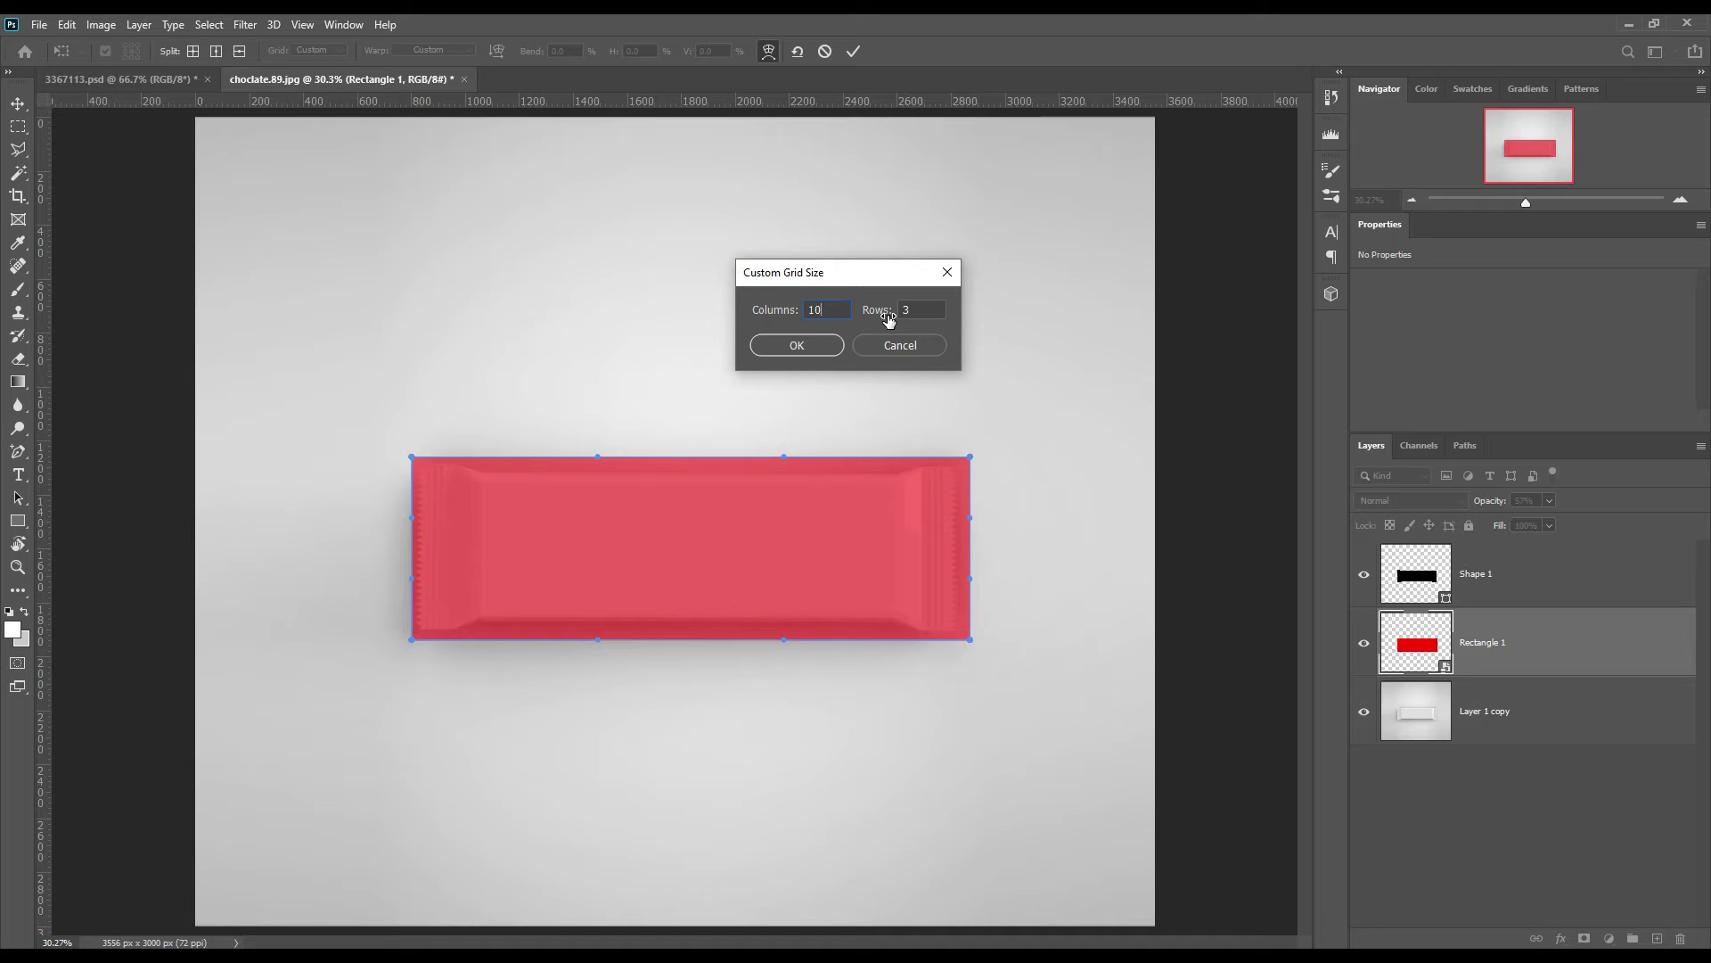
click(911, 310)
text(10)
click(824, 344)
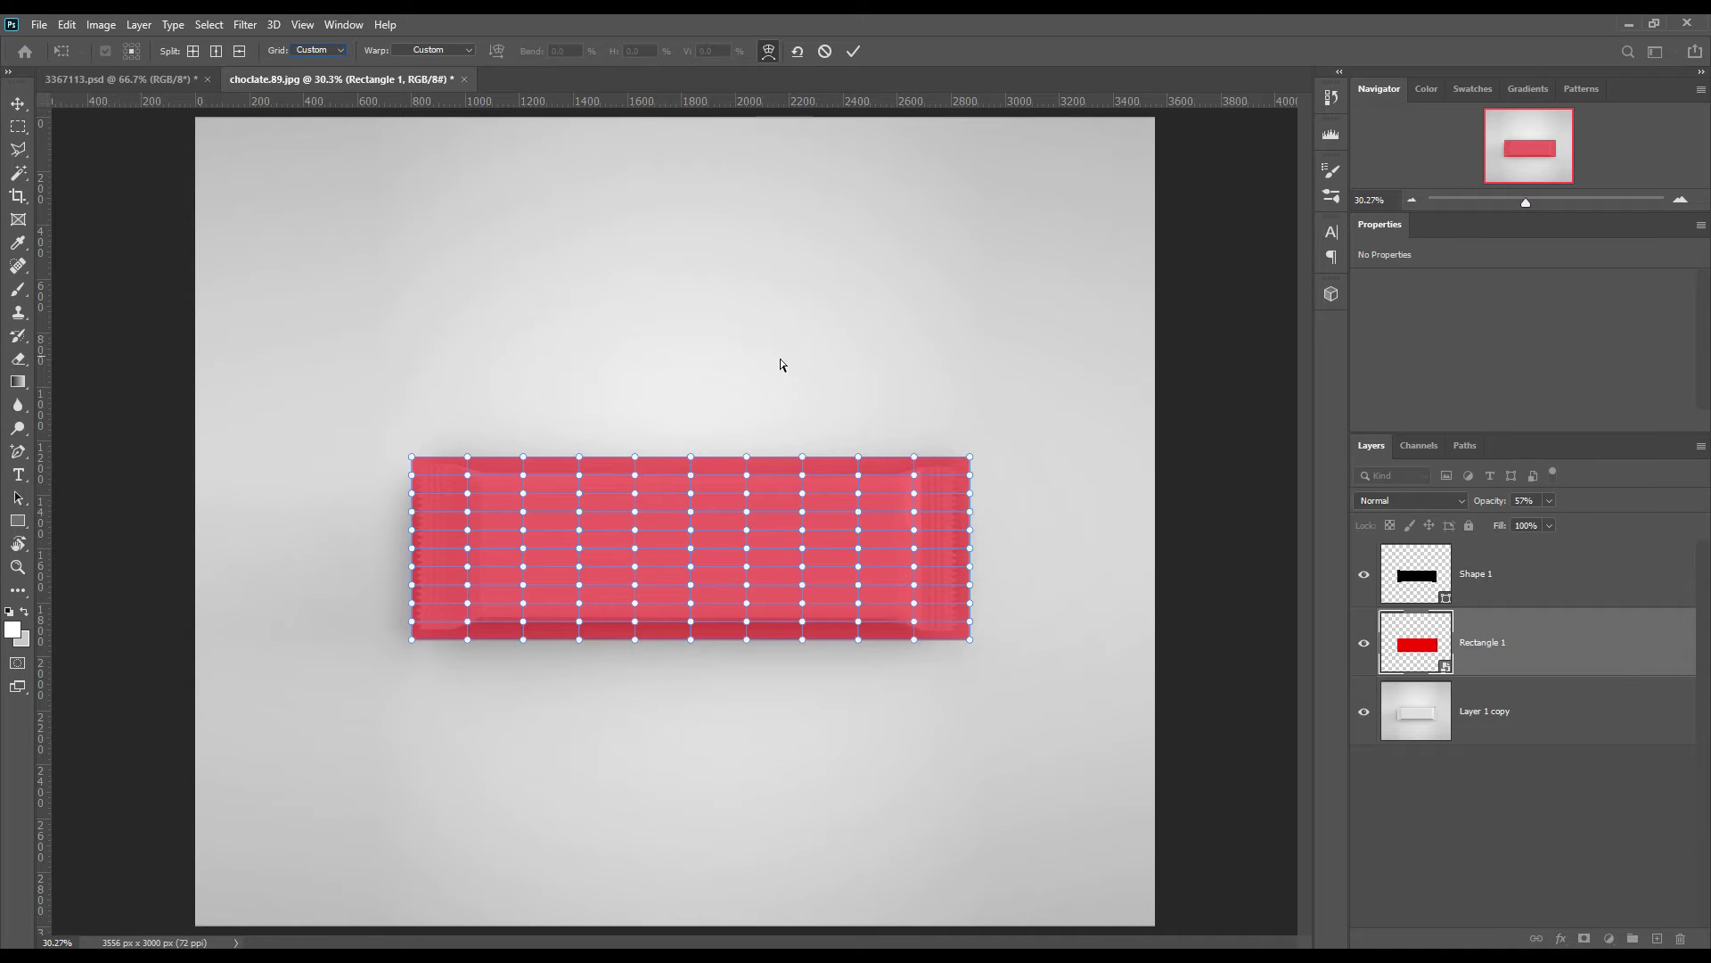
Select every warp point on the second vertical grid line from the left and squeeze that line slightly inward vertically.
key(ctrl+plus)
key(ctrl+plus)
key(ctrl+plus)
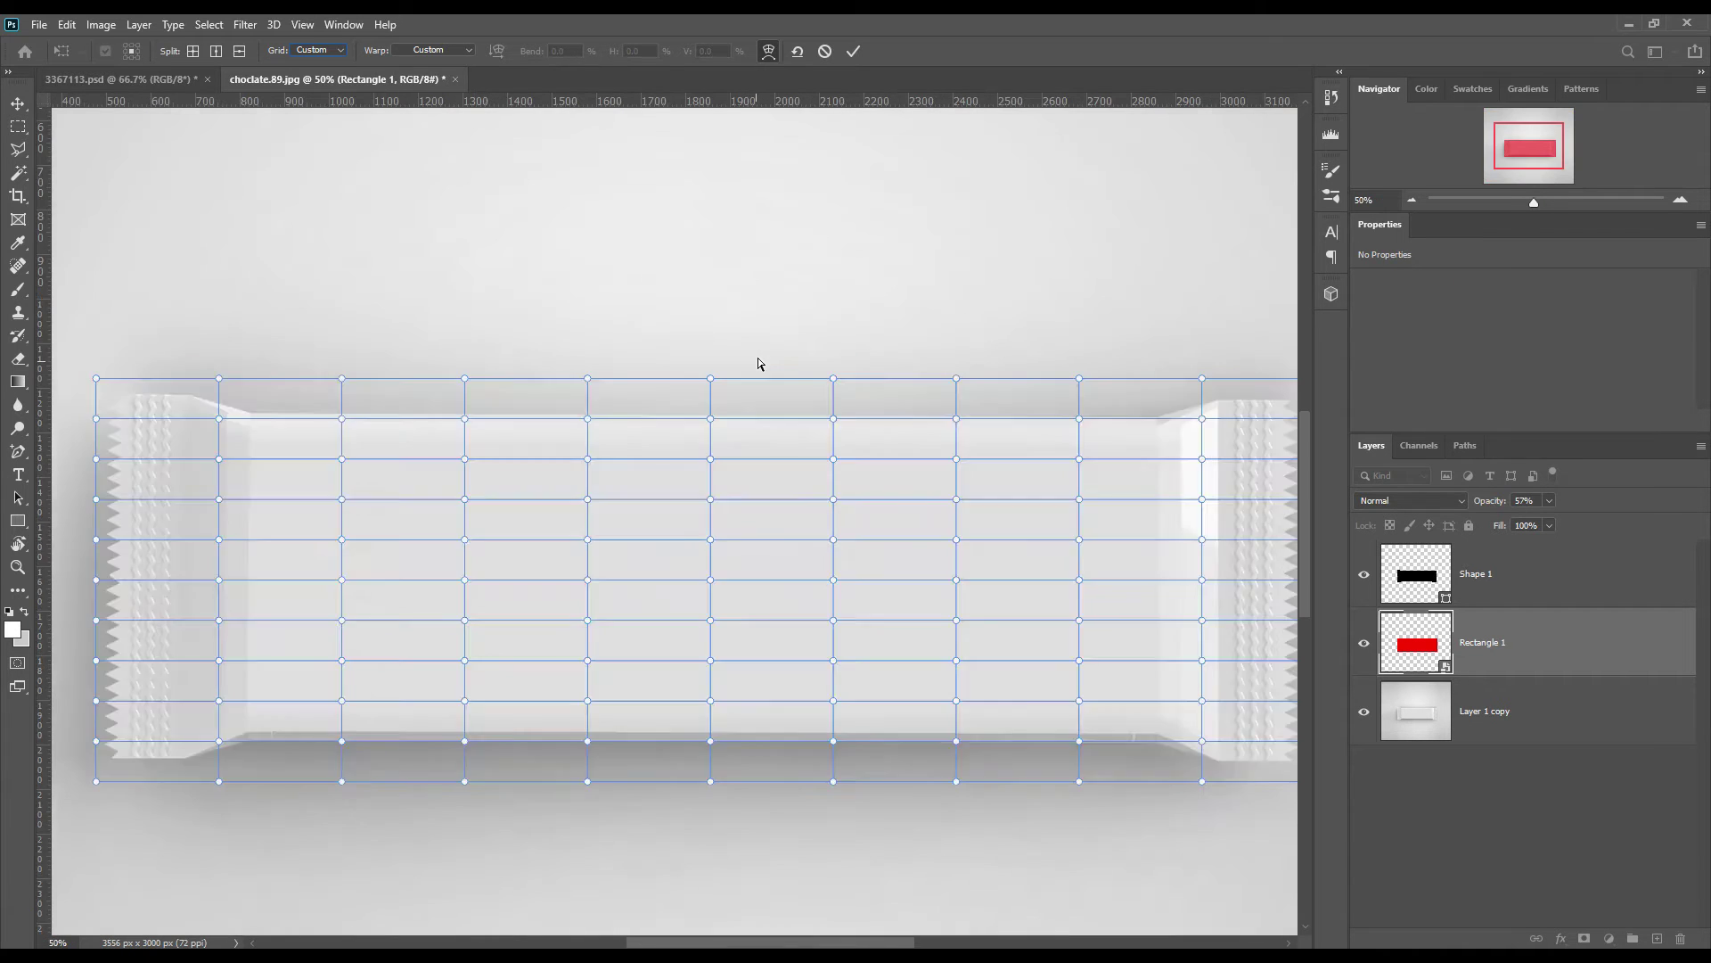
click(218, 379)
shift+click(219, 418)
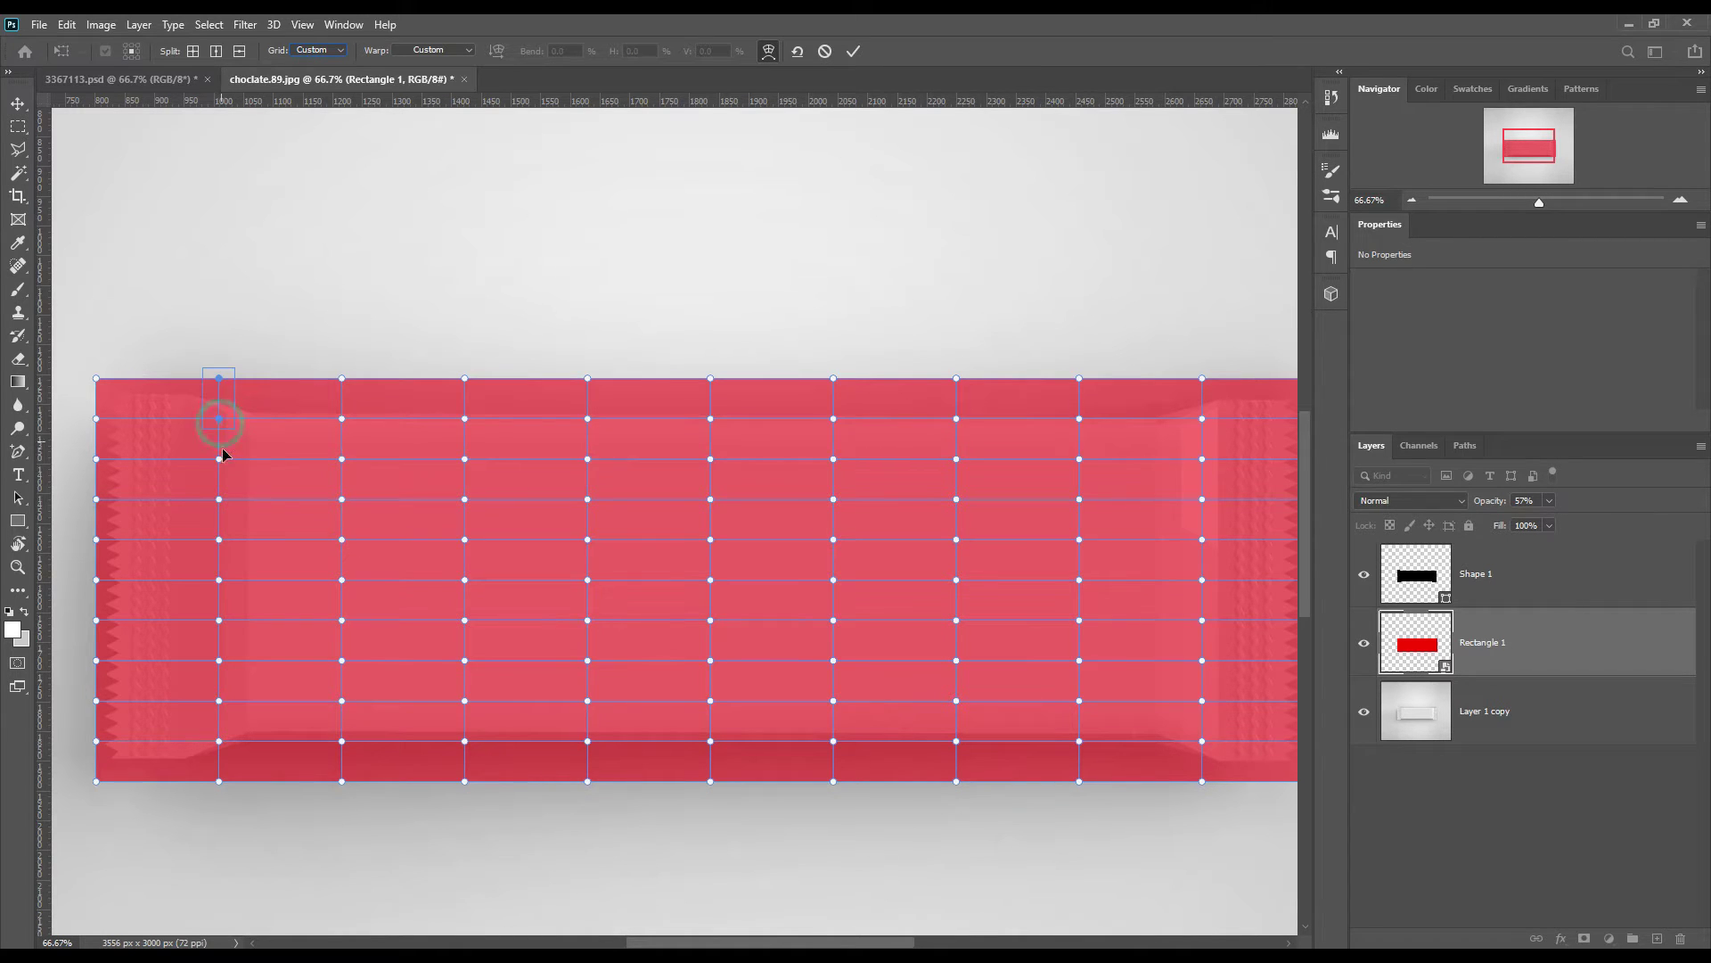
shift+click(219, 459)
shift+click(219, 499)
shift+click(218, 539)
shift+click(219, 580)
shift+click(218, 619)
shift+click(218, 661)
shift+click(219, 701)
shift+click(218, 740)
shift+click(218, 780)
click(219, 368)
drag(220, 367, 220, 381)
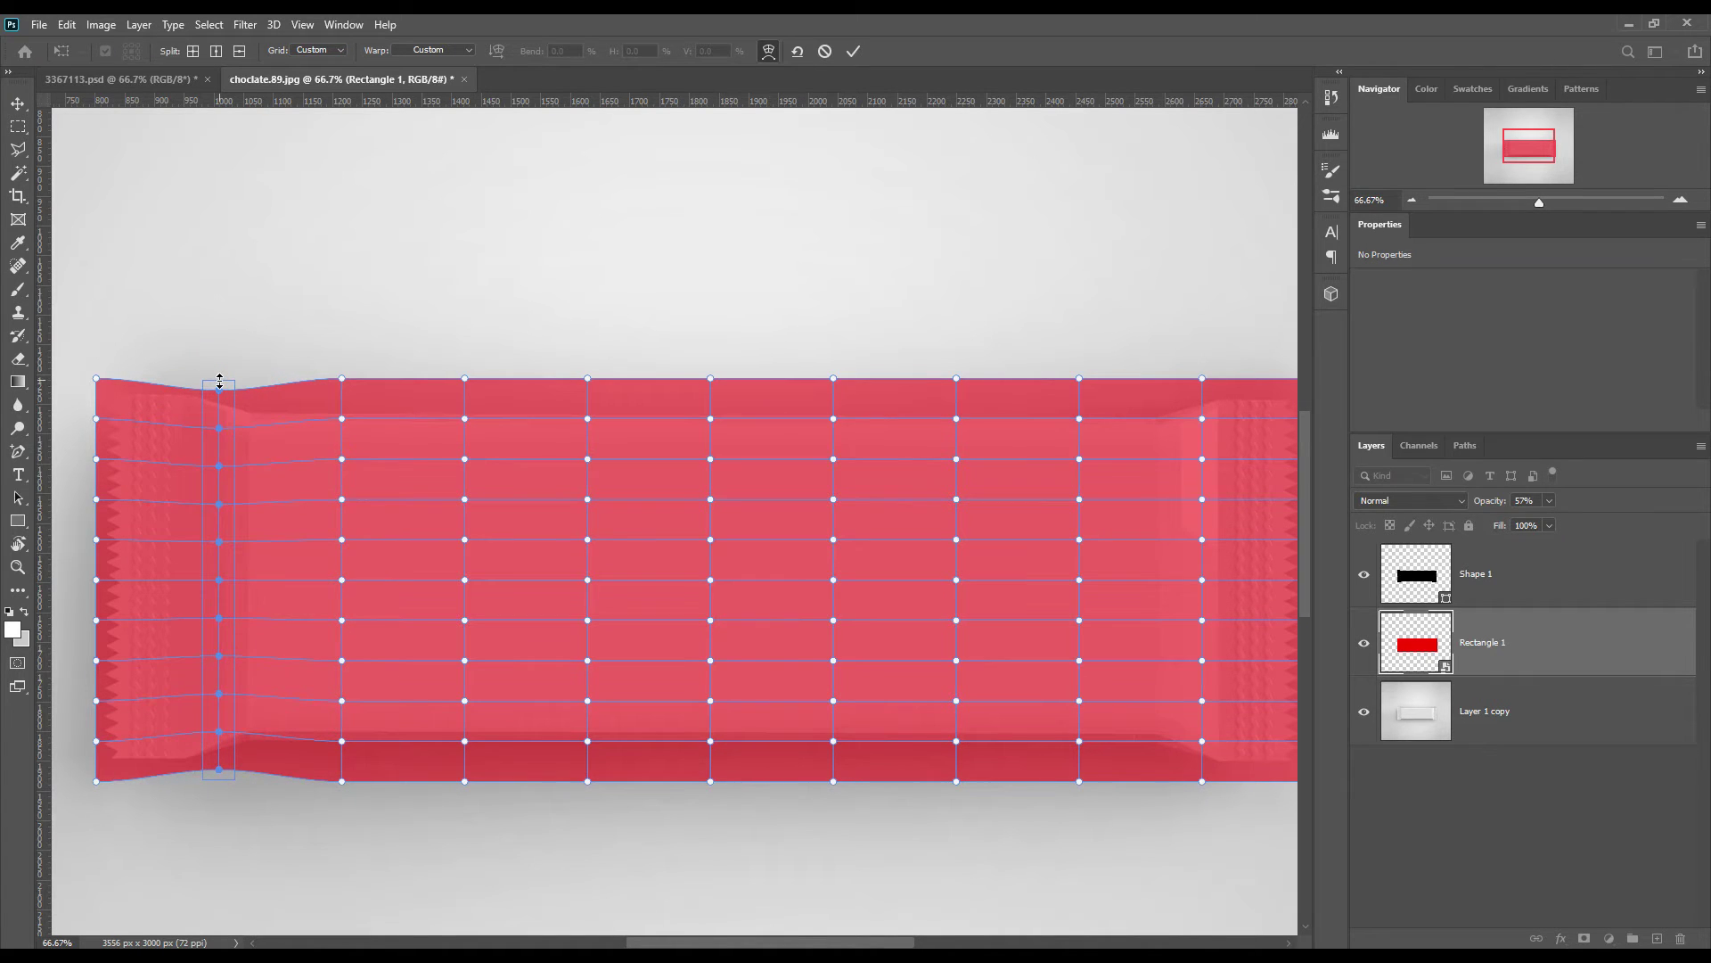
click(342, 380)
drag(327, 341, 1140, 820)
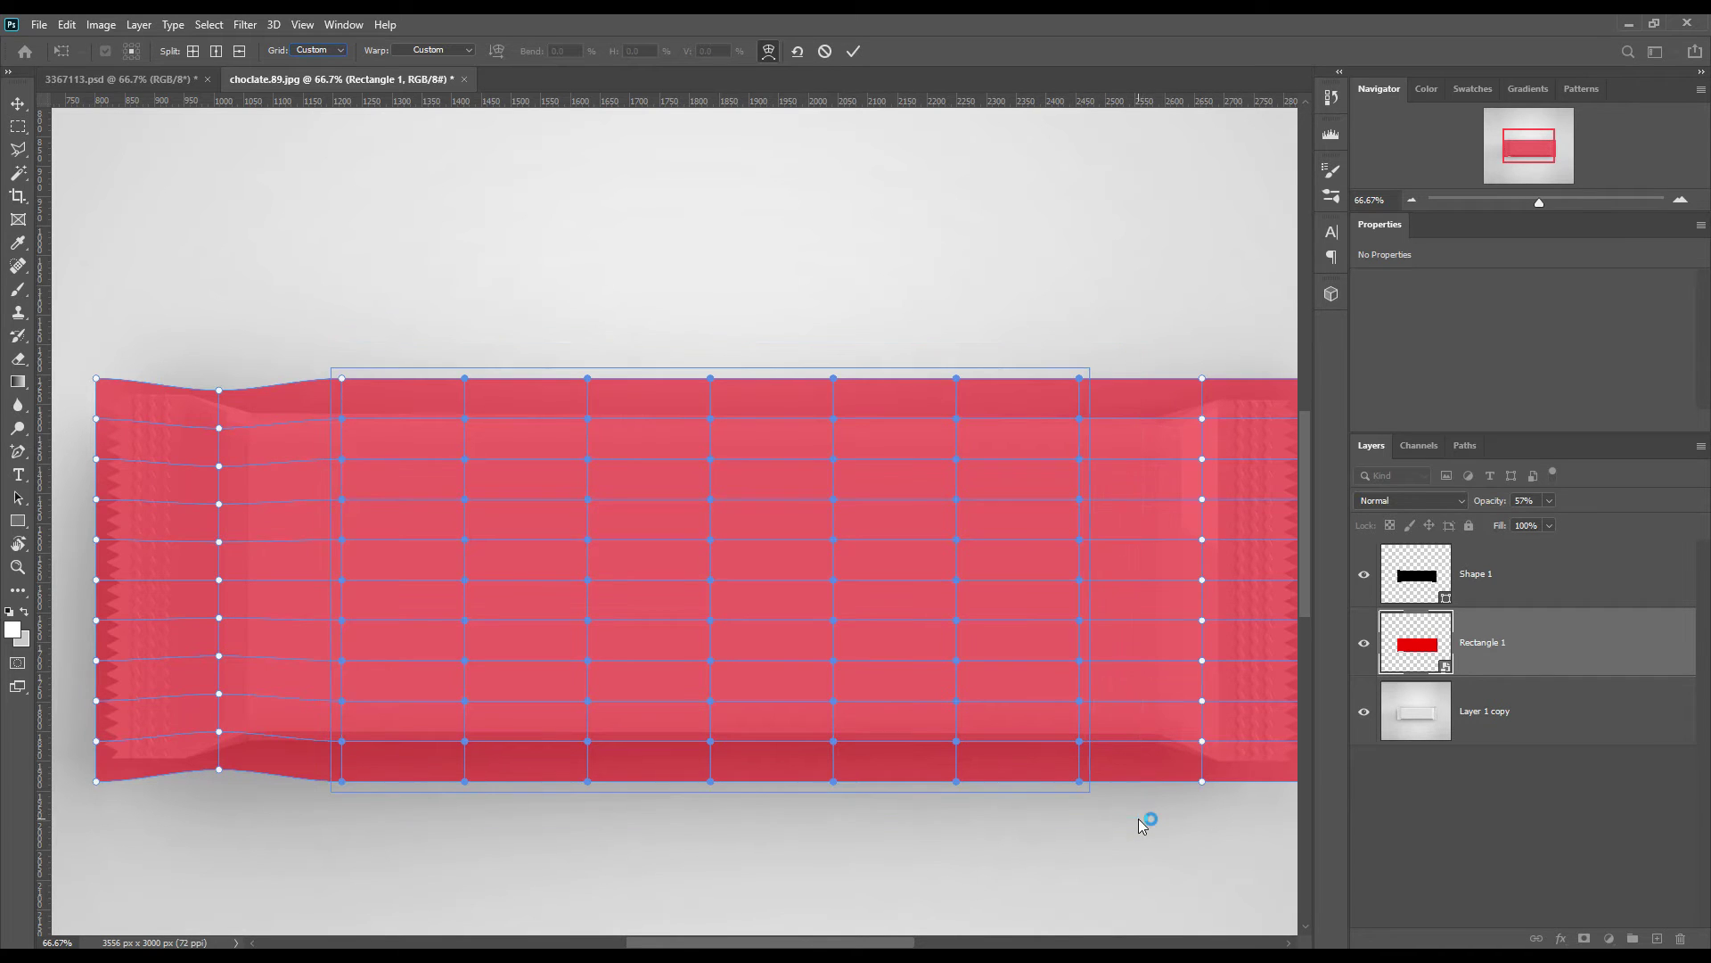
click(799, 353)
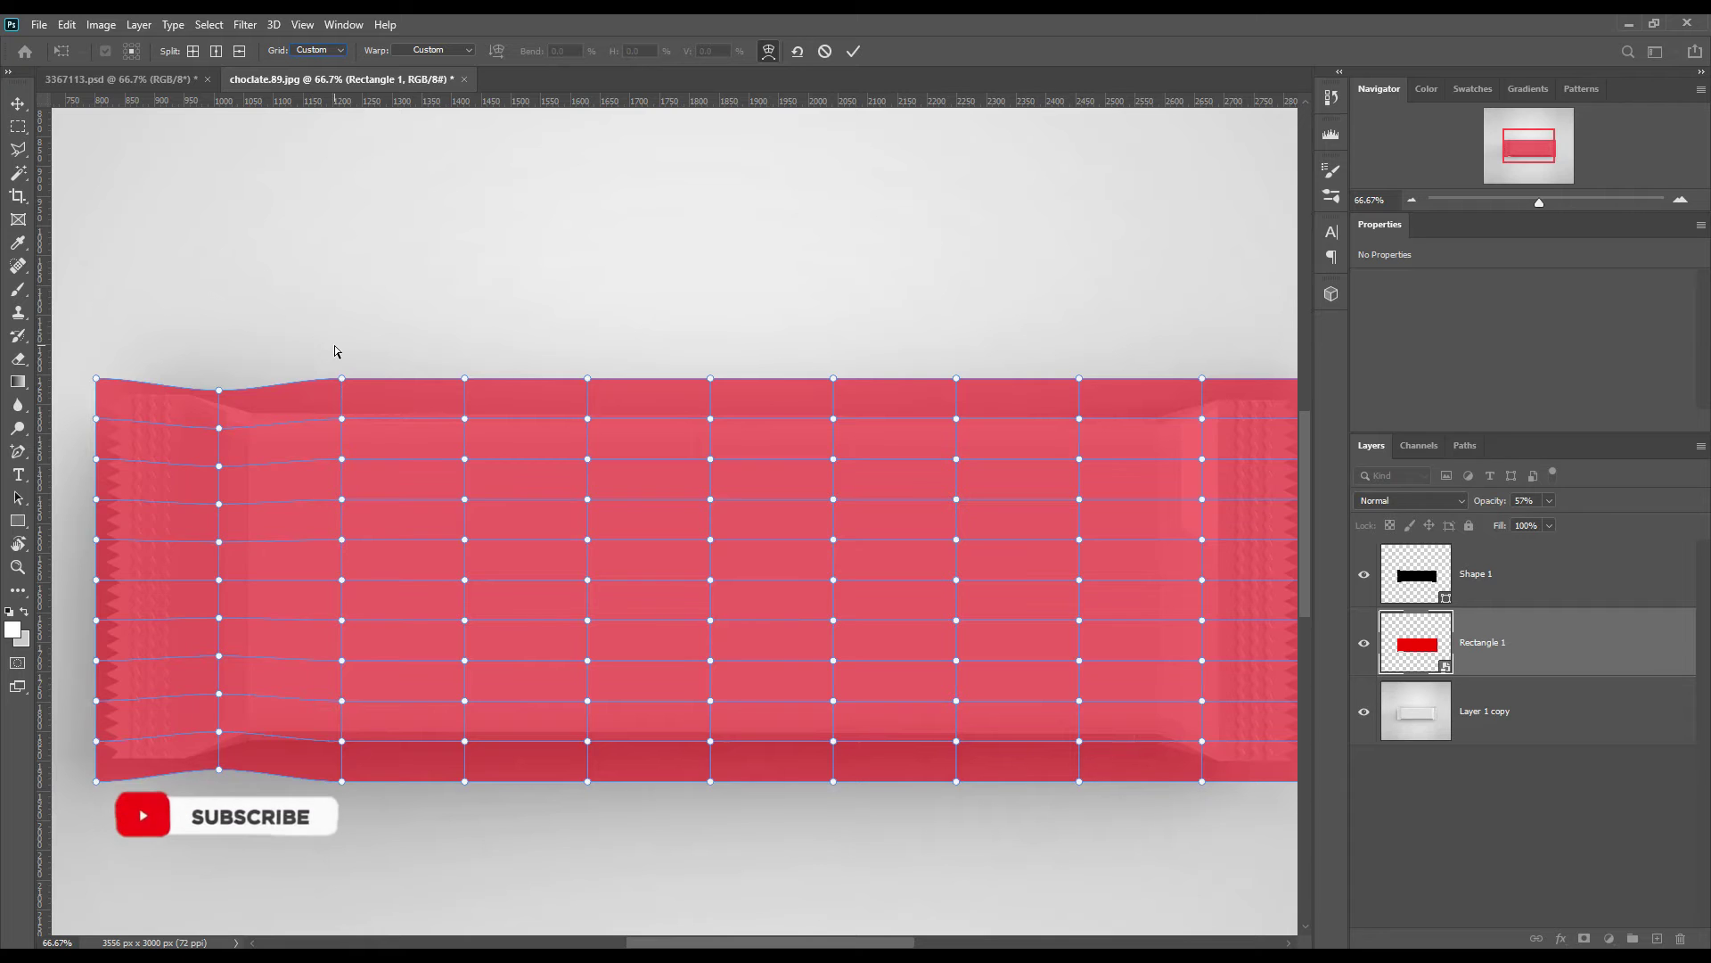
Scale the warp points of the seven middle vertical grid lines inward toward the wrapper's body and shift them slightly right.
drag(320, 321, 640, 722)
drag(885, 821, 1106, 829)
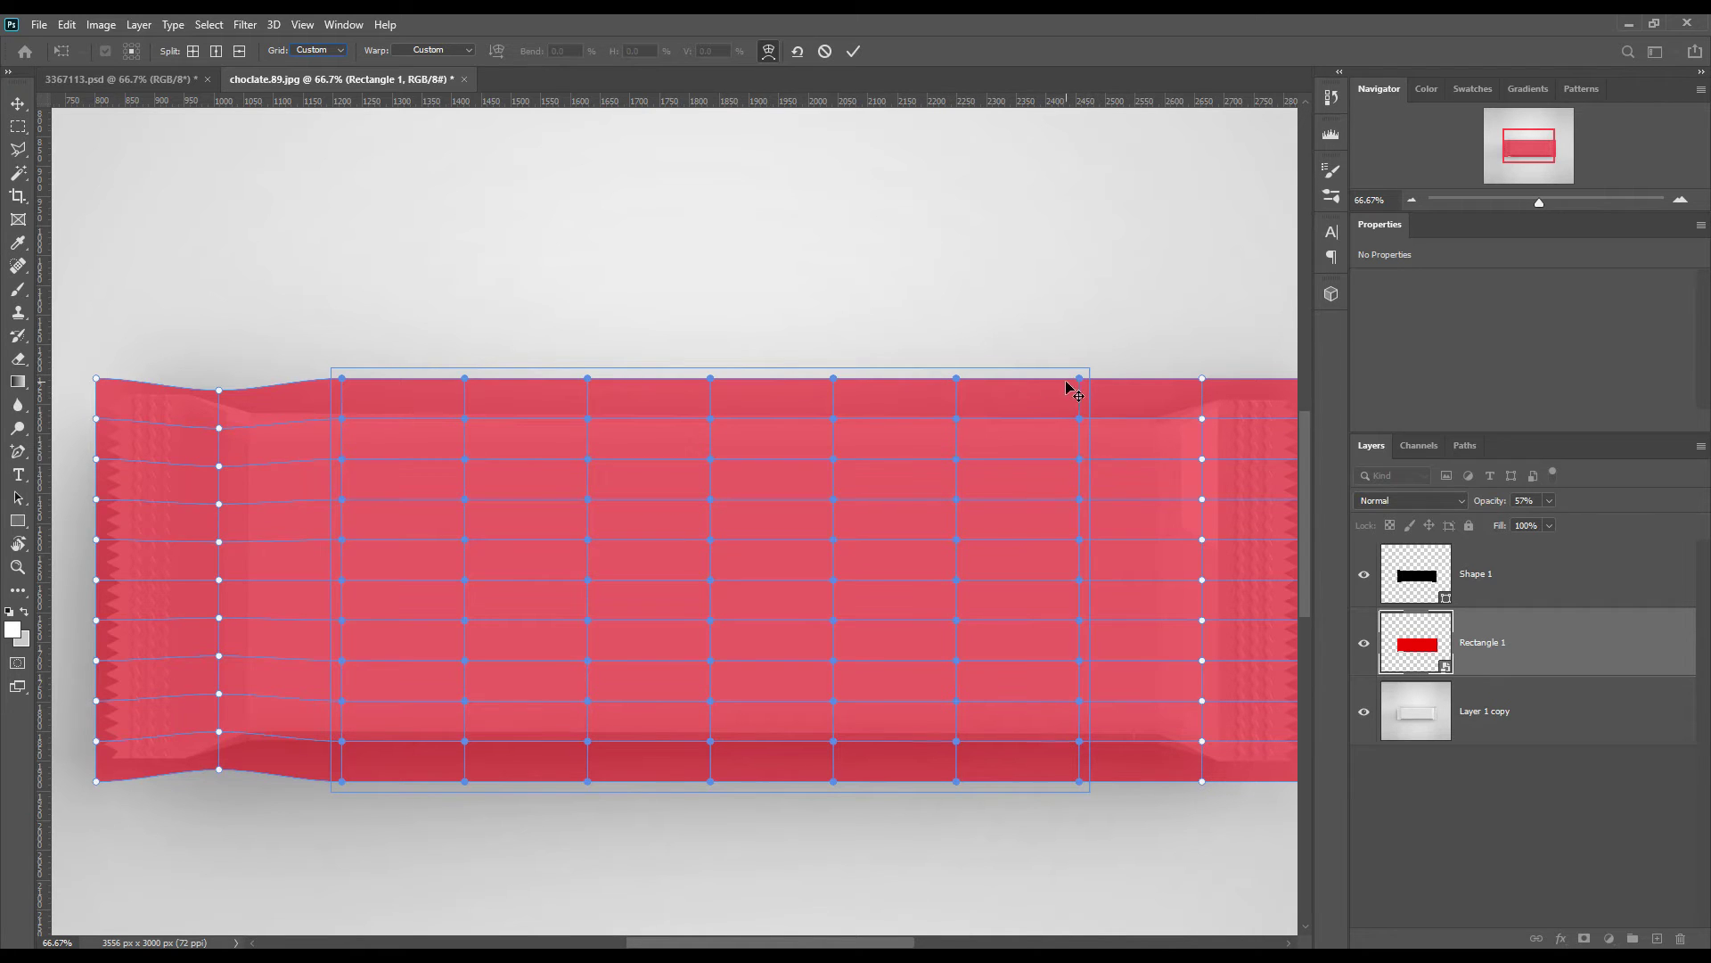
drag(1087, 367, 1088, 372)
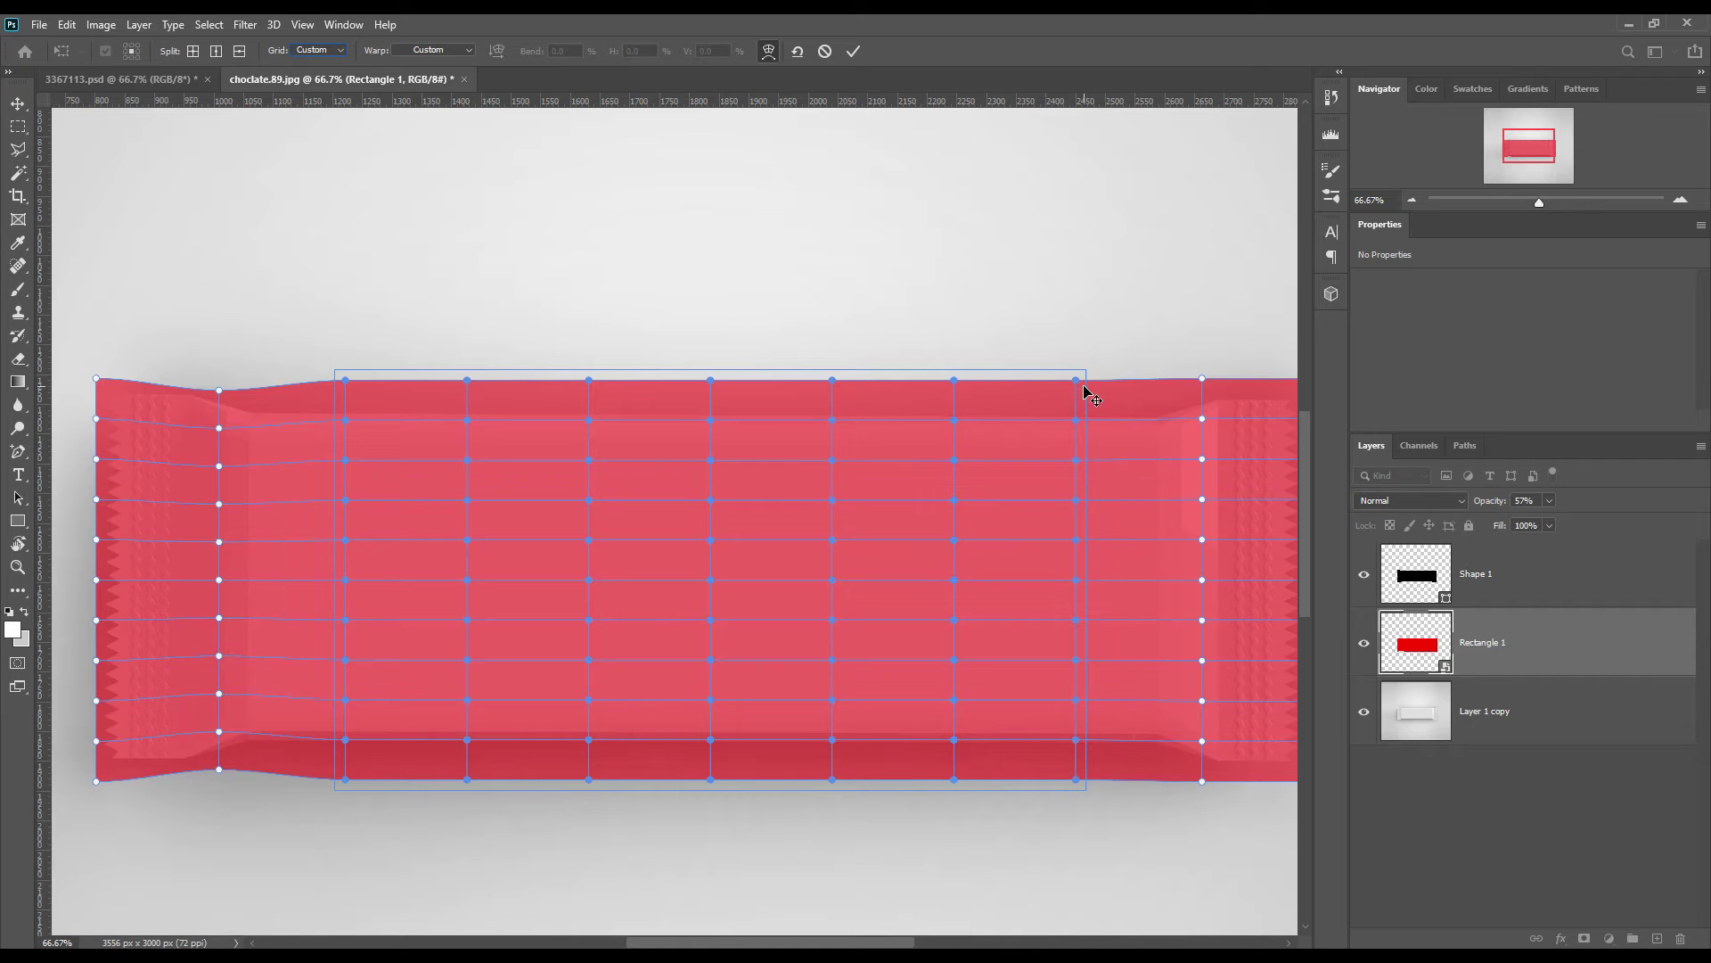
drag(1087, 374, 1070, 410)
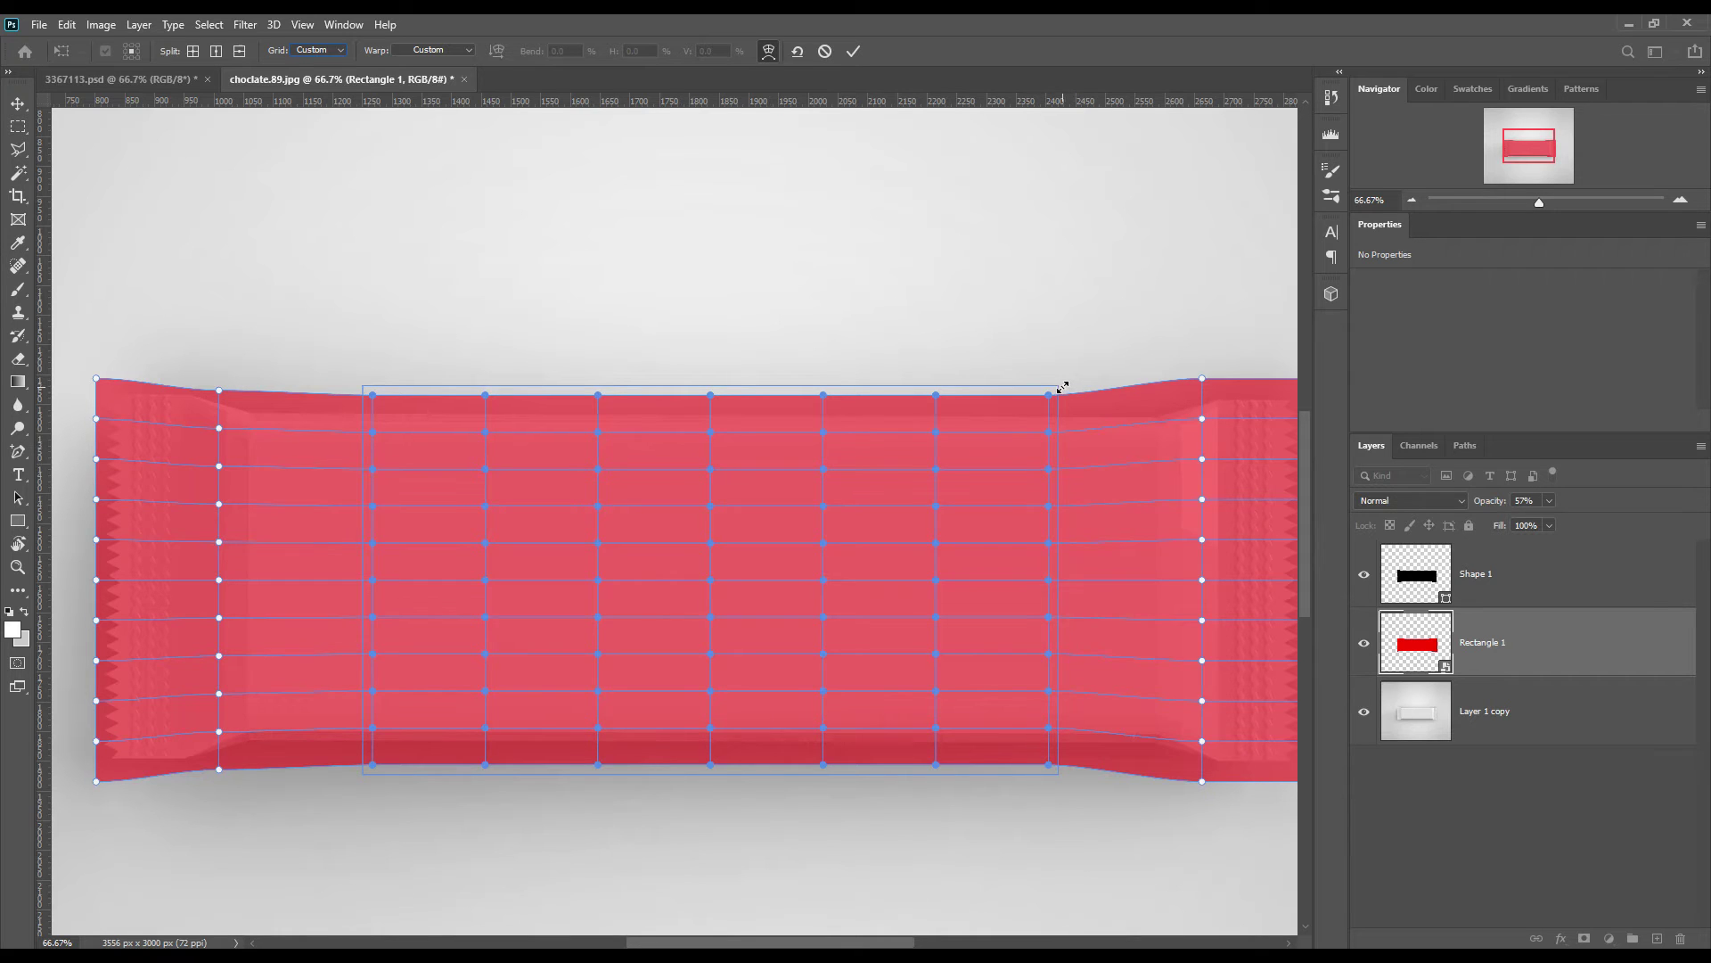
drag(1059, 385, 1053, 393)
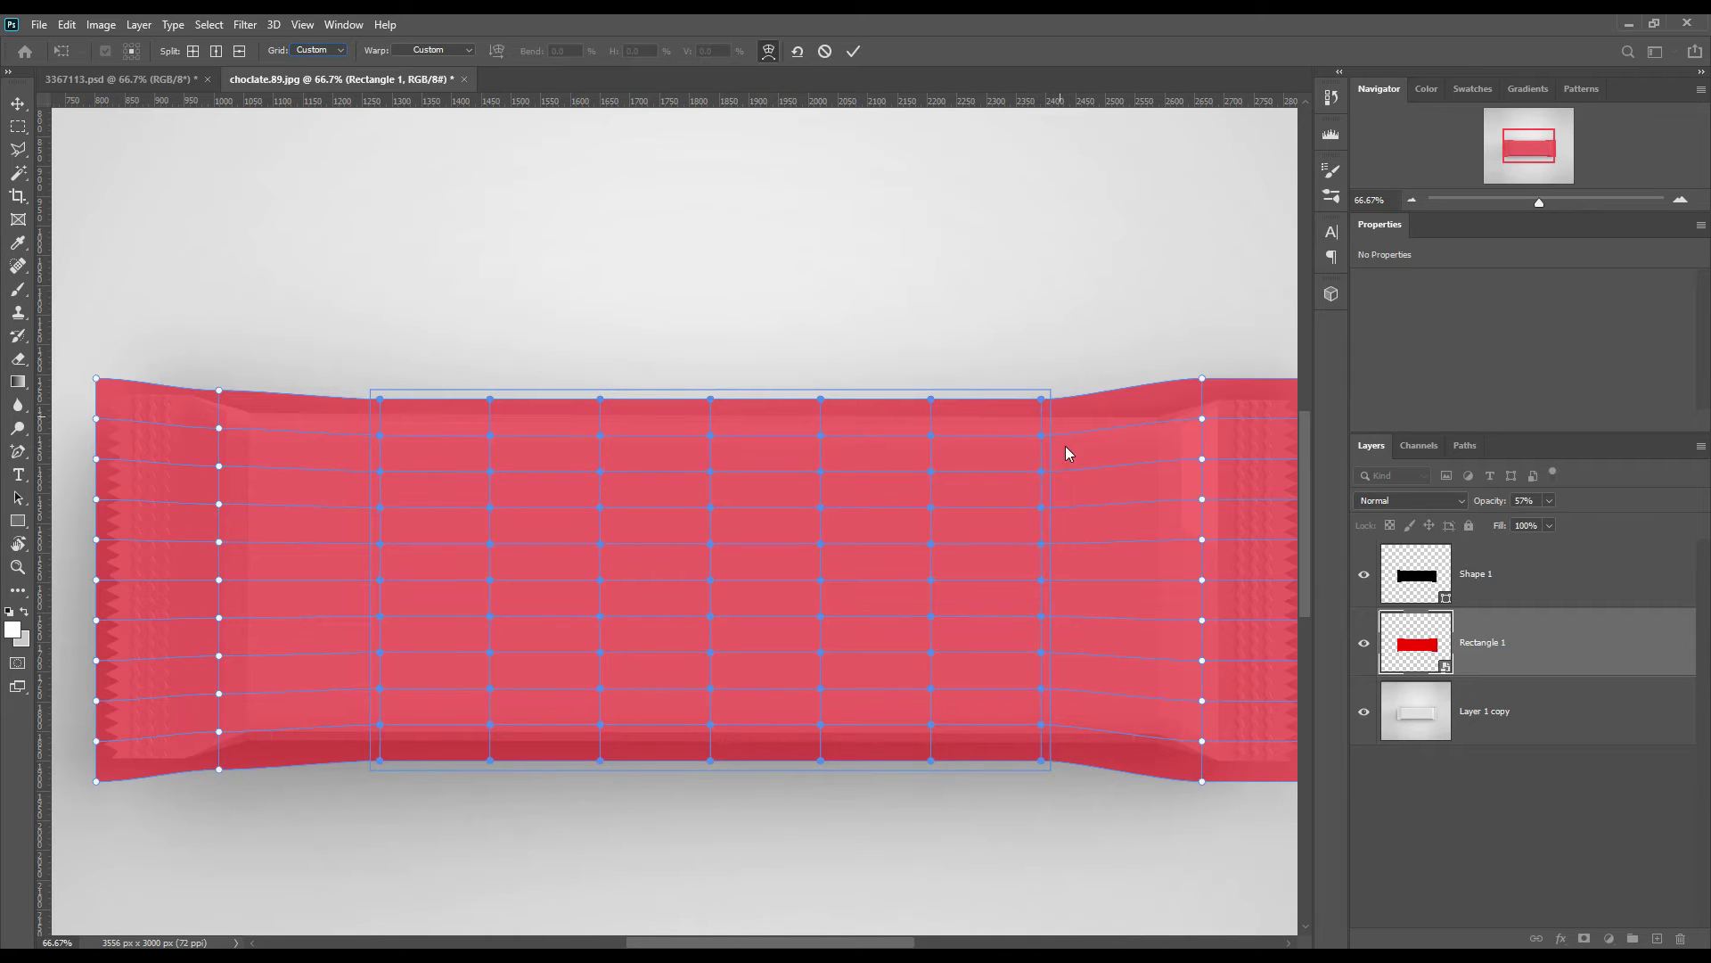
click(1052, 560)
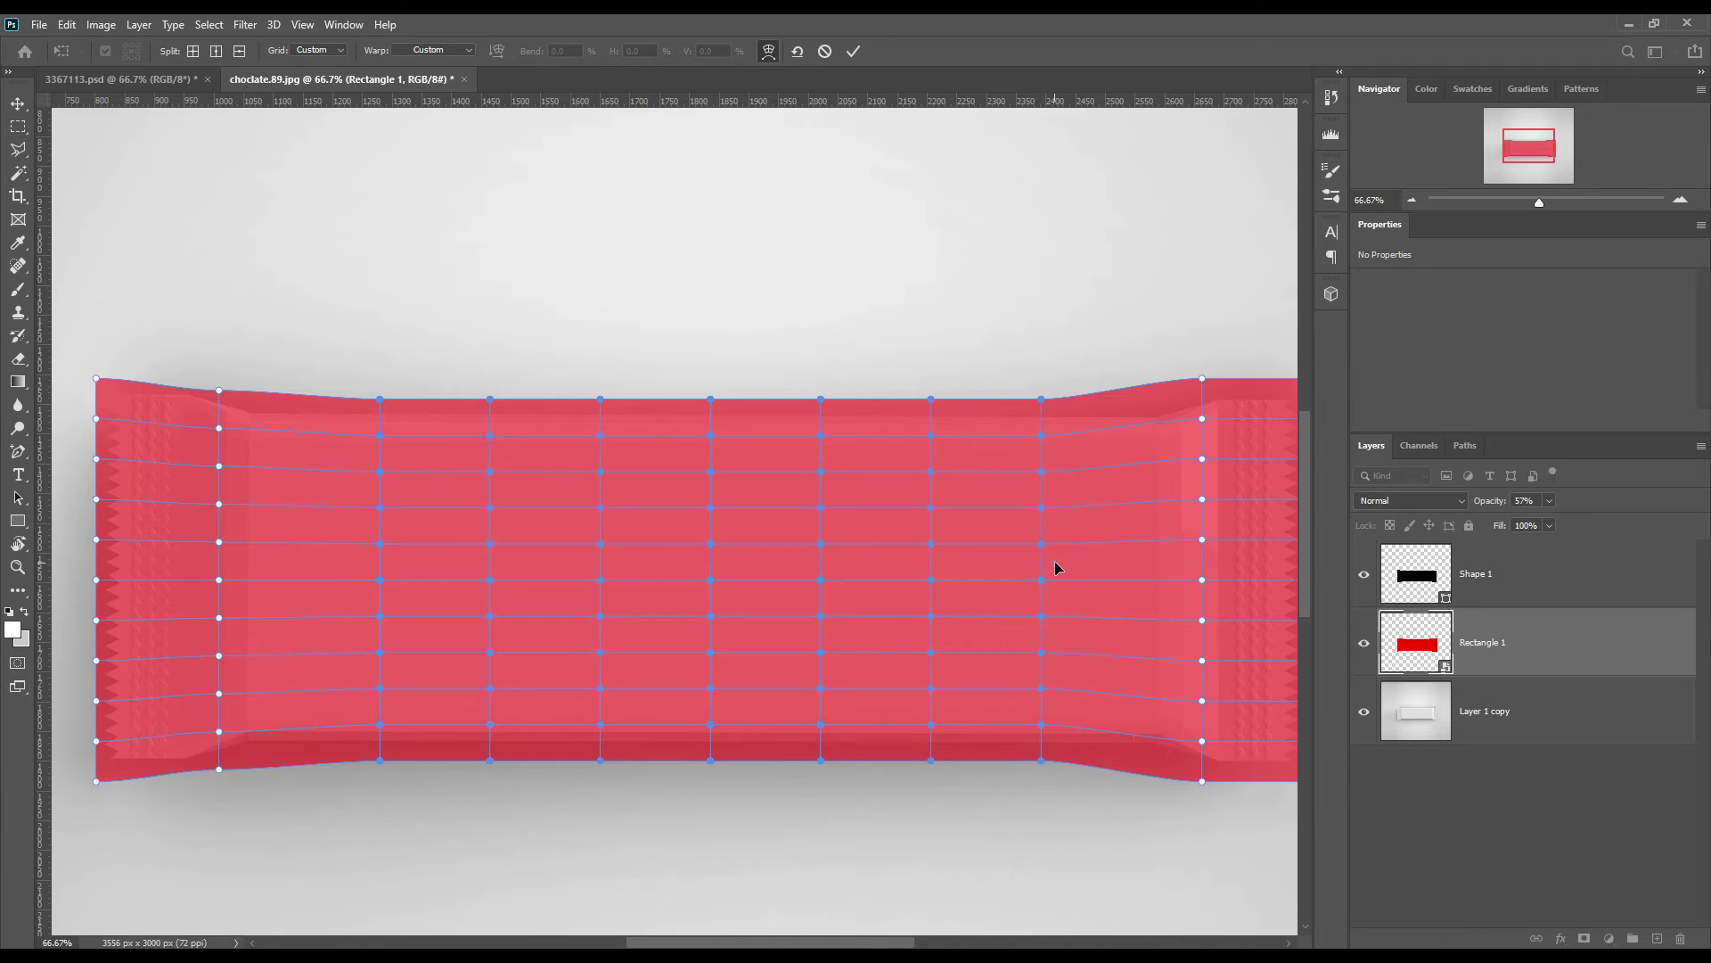
click(931, 550)
drag(931, 550, 935, 550)
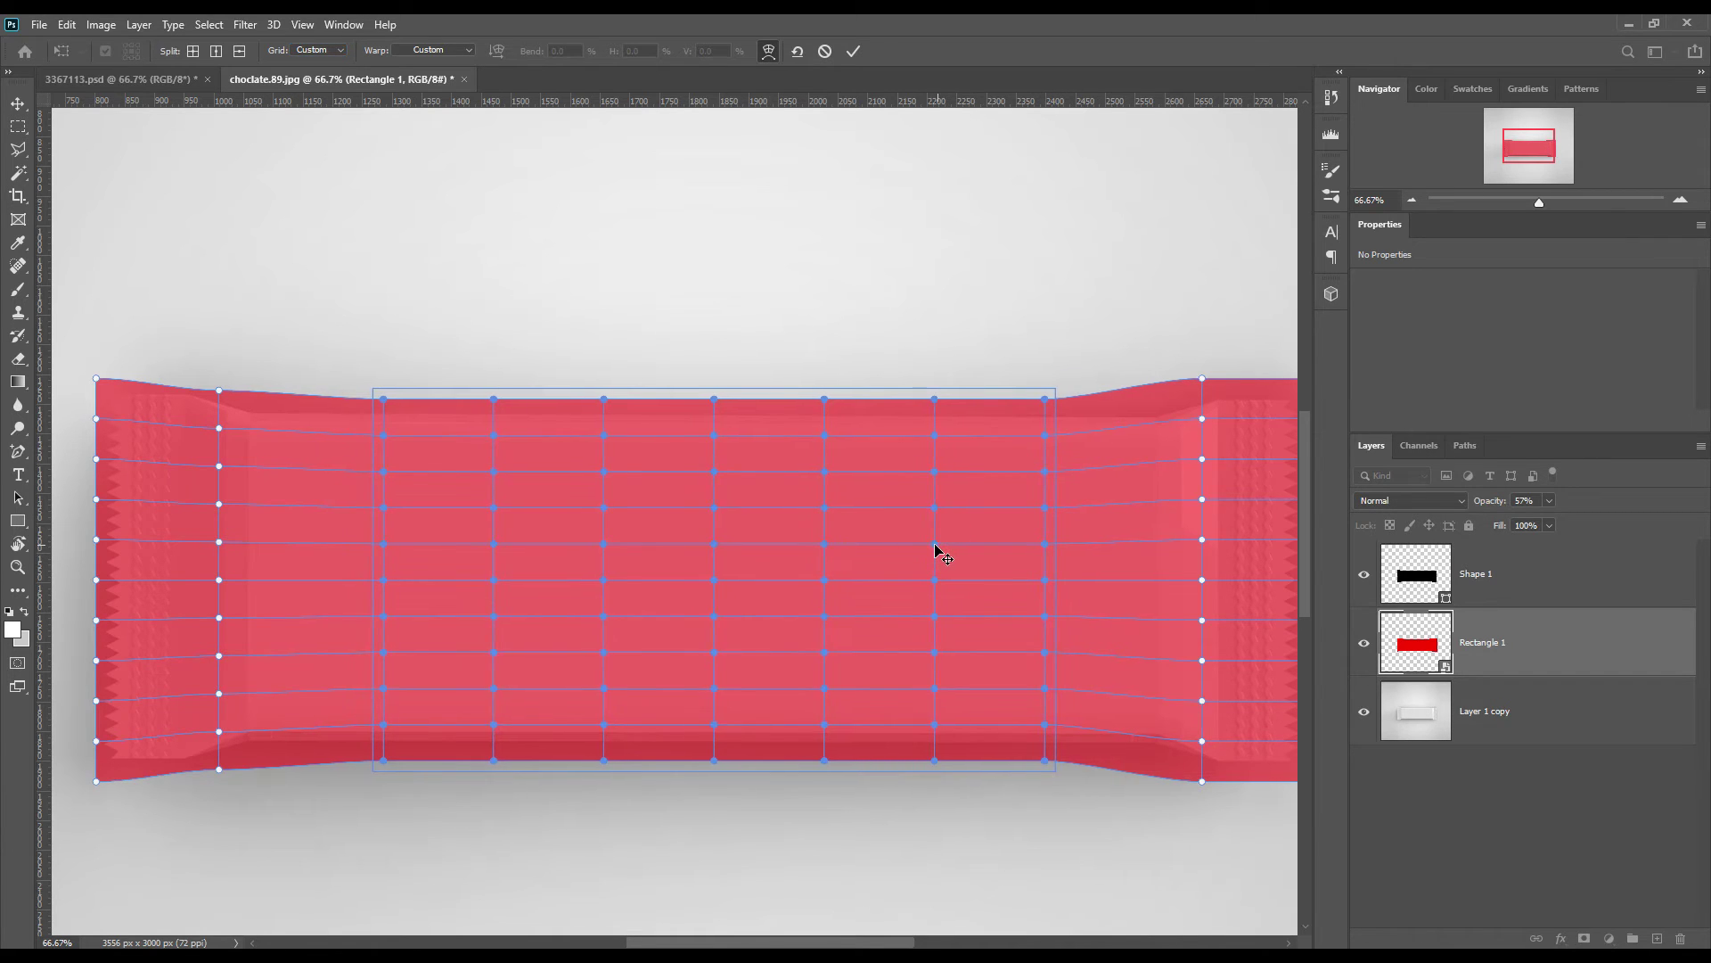
Select the warp points of the second vertical grid line from the left, shift them slightly right and squeeze the line vertically to the wrapper's body.
click(185, 350)
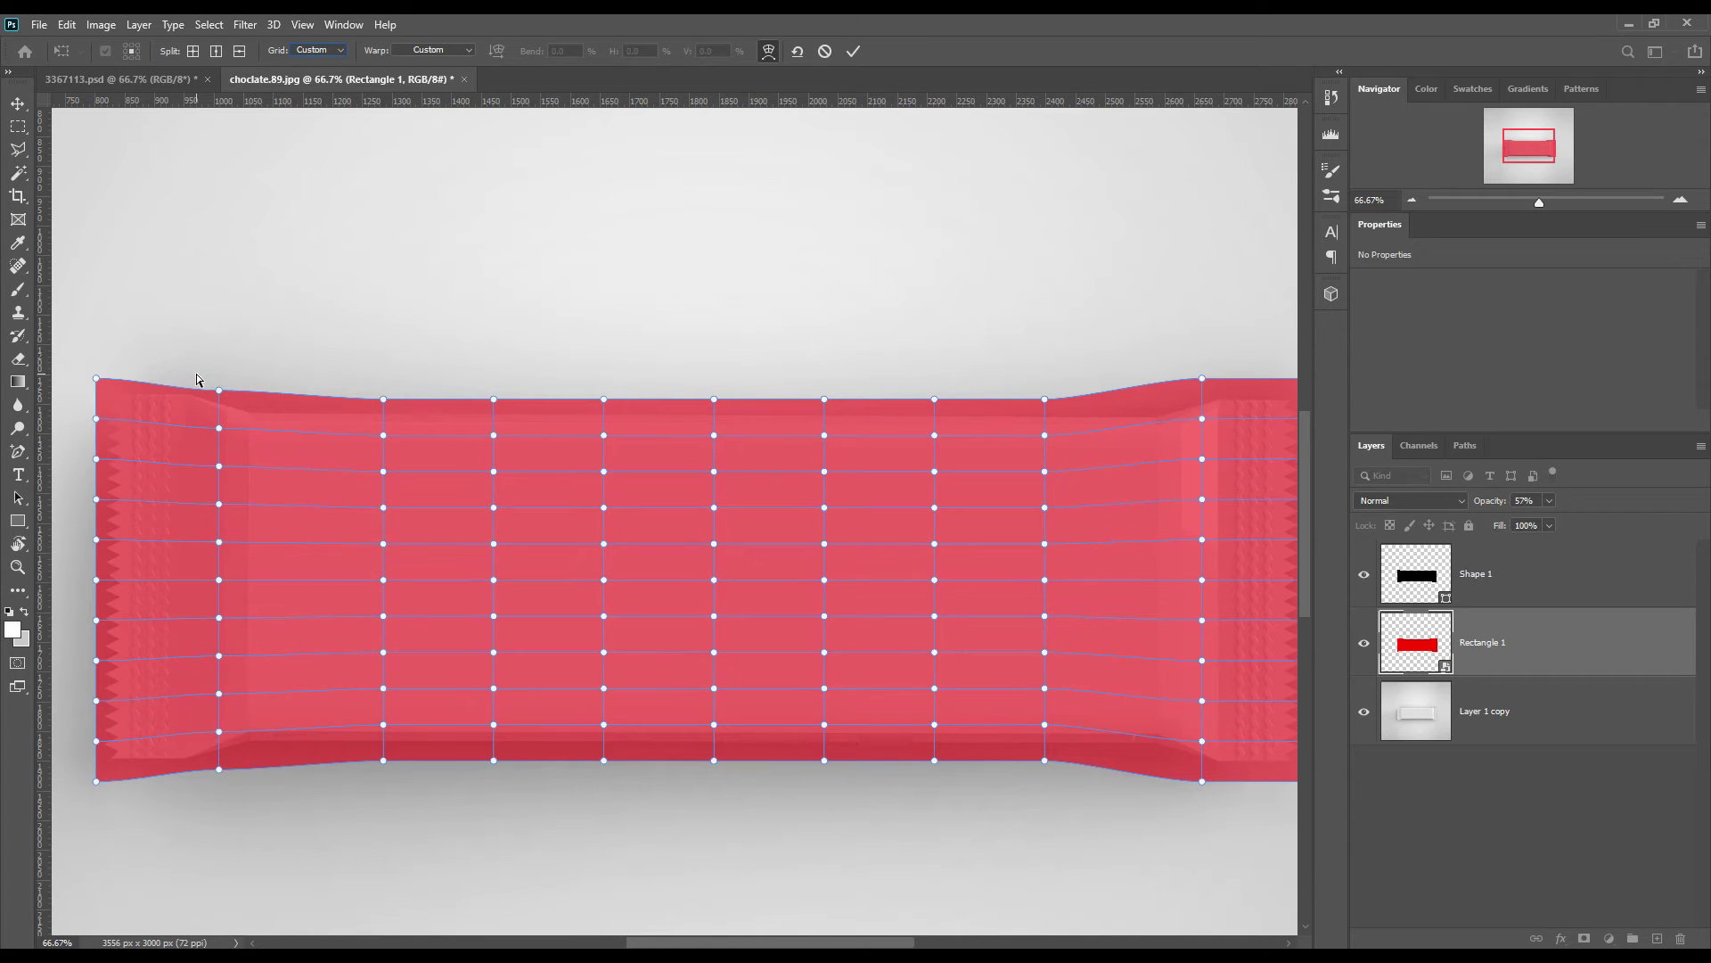
drag(195, 356, 259, 814)
drag(219, 542, 248, 546)
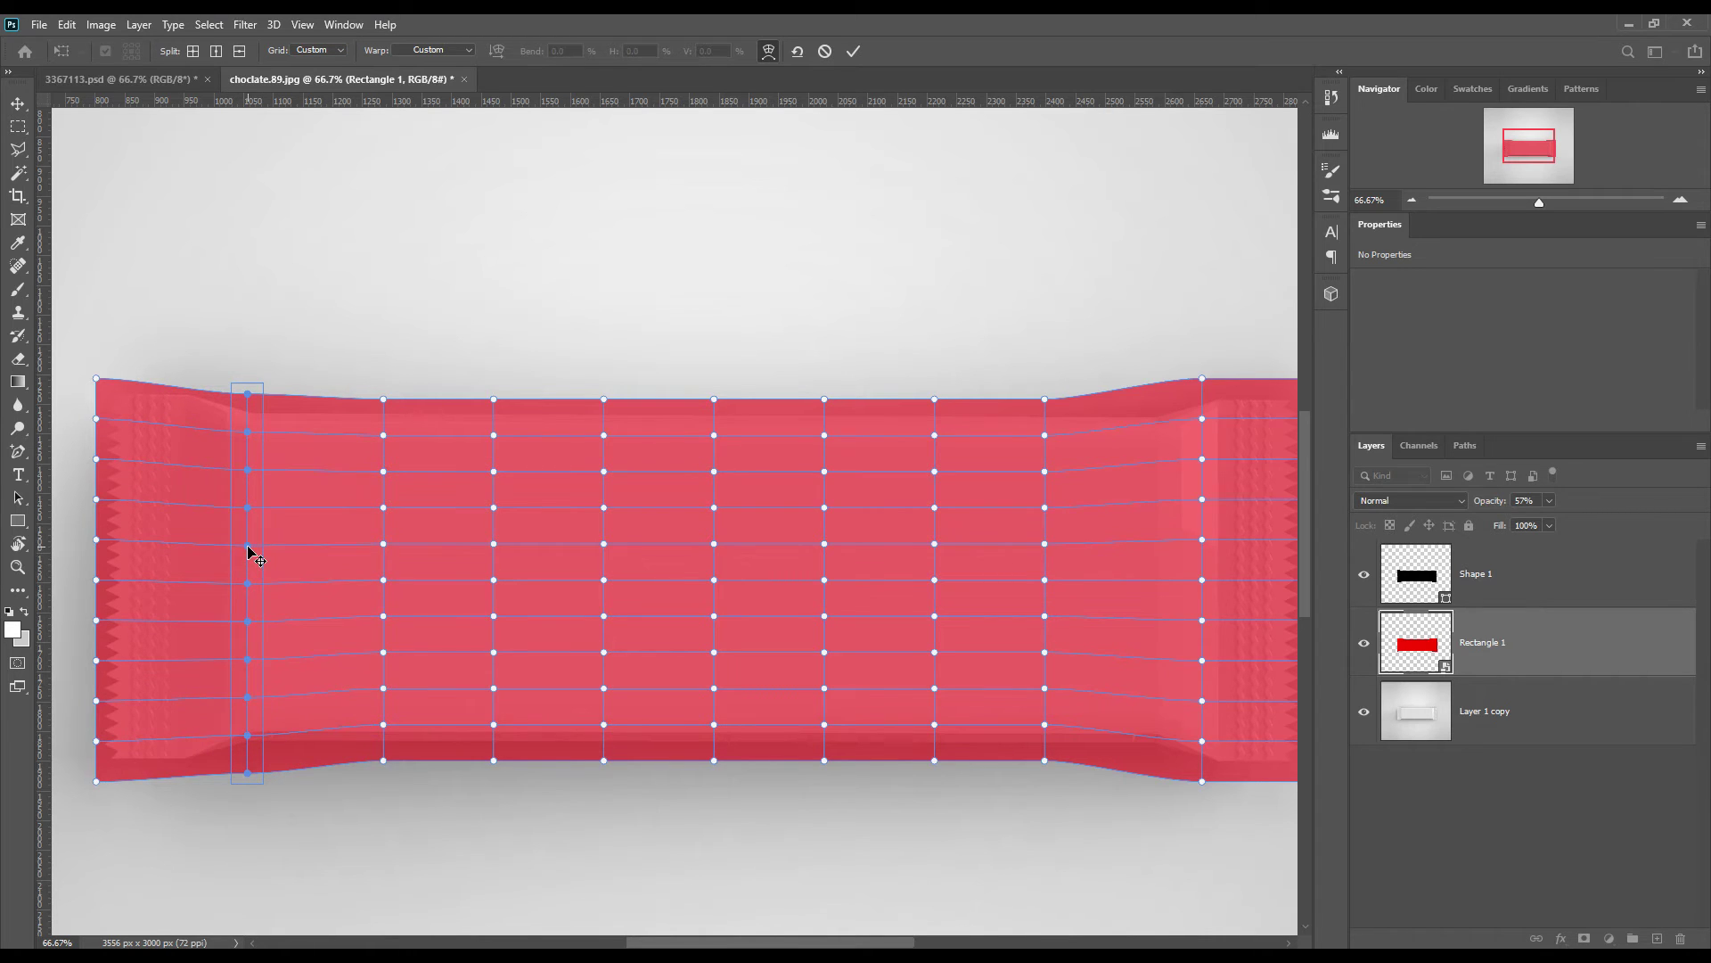
drag(246, 781, 246, 771)
drag(248, 642, 249, 634)
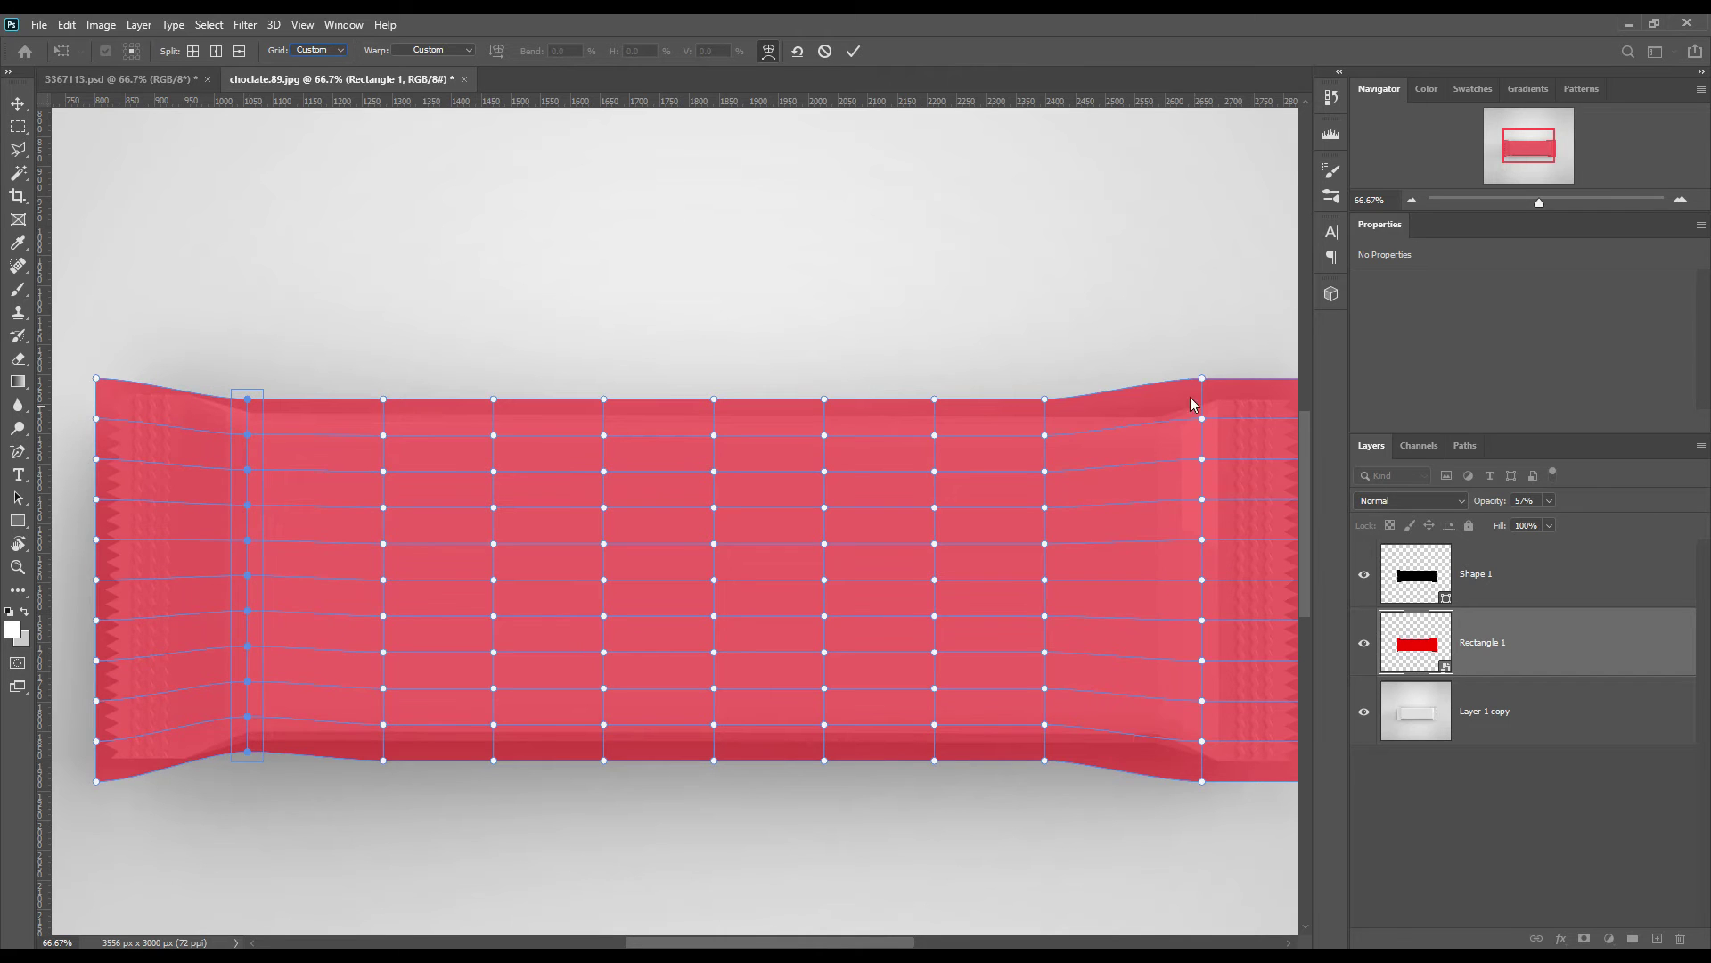
Shift the second vertical warp lines from both ends slightly left, and squeeze the one near the right end vertically to the wrapper's body.
drag(1191, 328, 1226, 804)
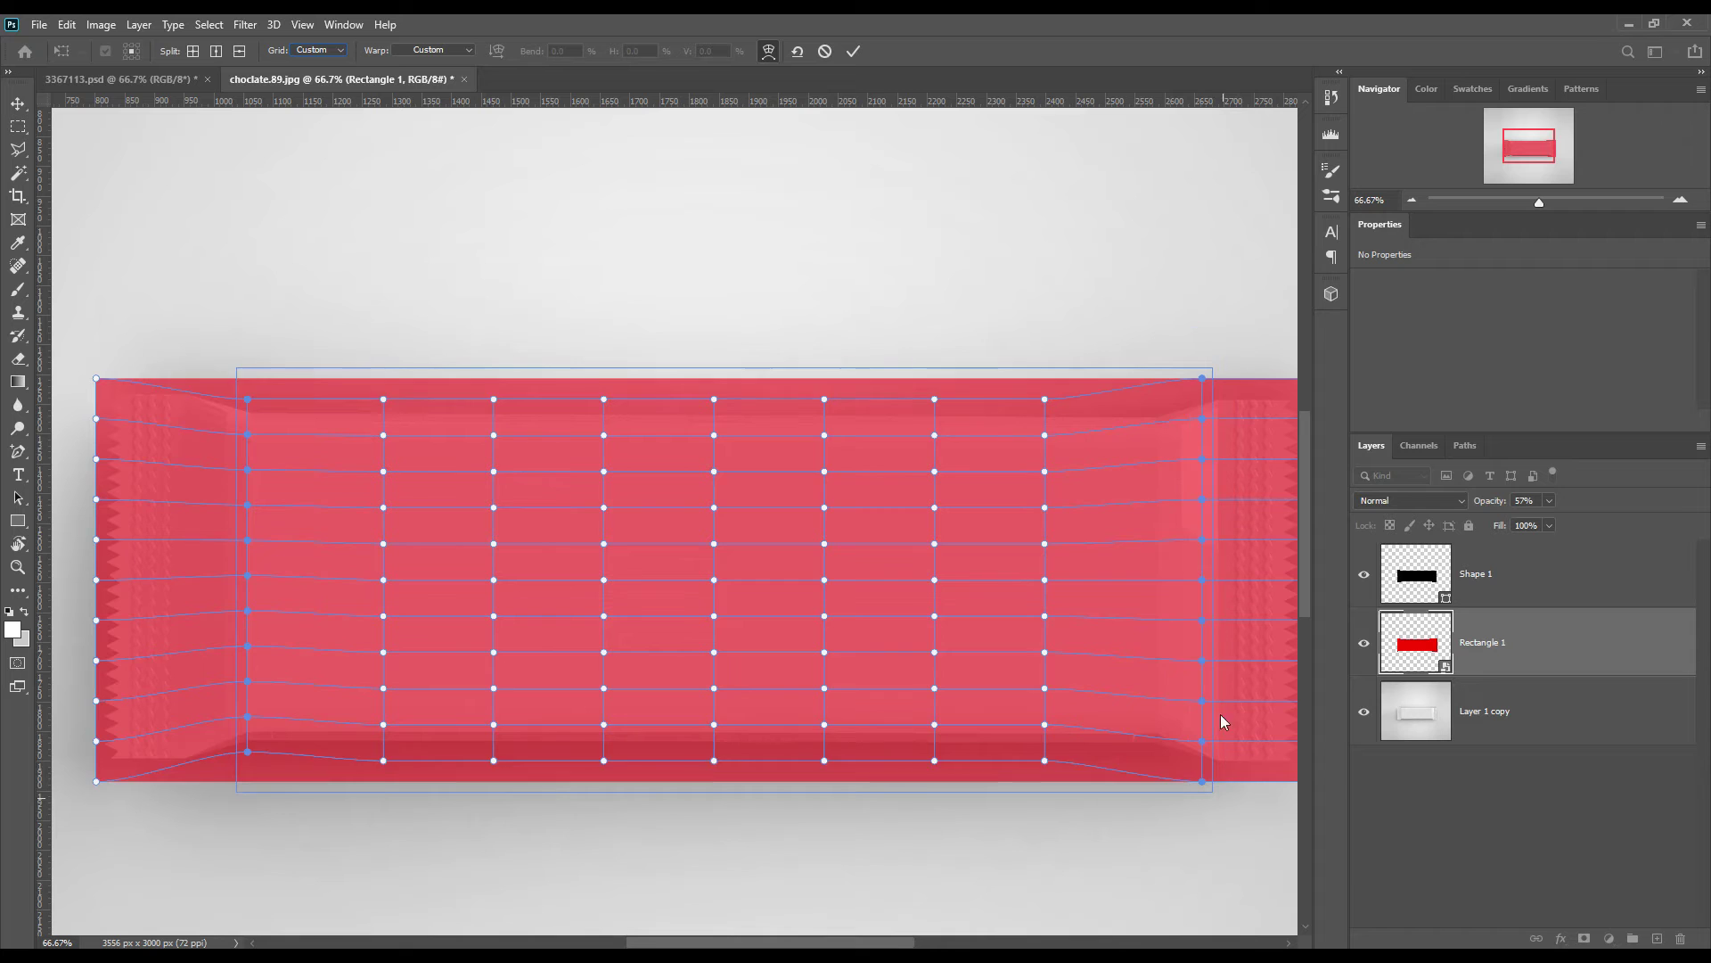
drag(1202, 498, 1181, 498)
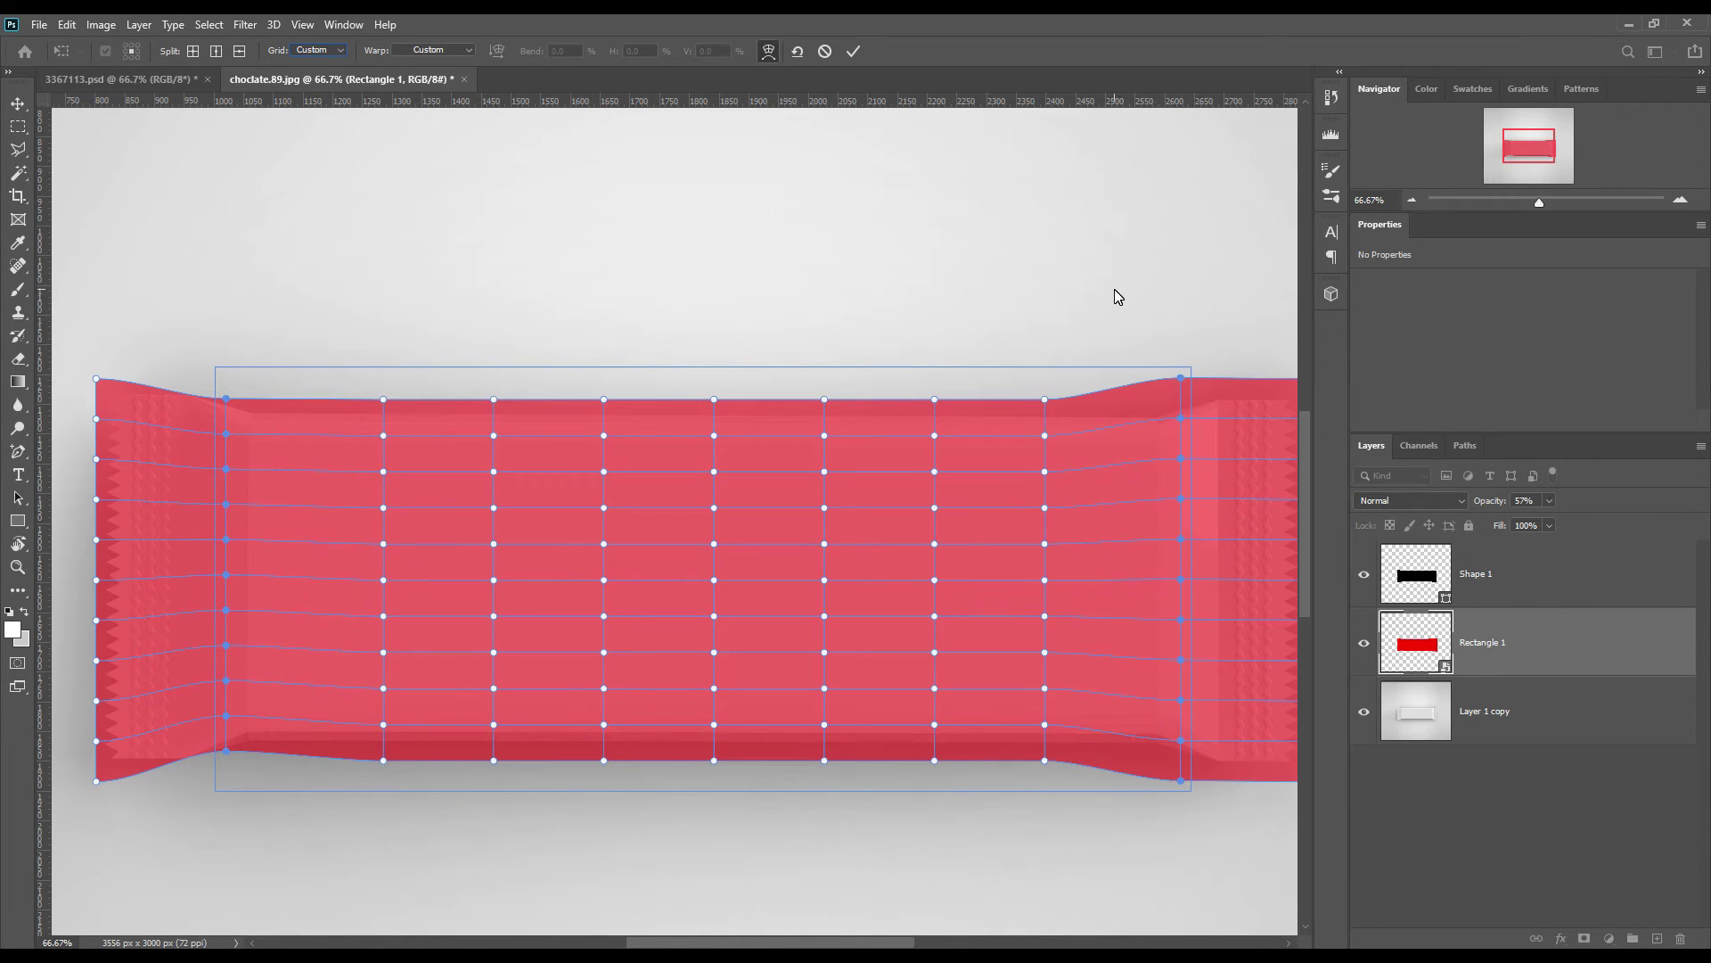
click(1141, 287)
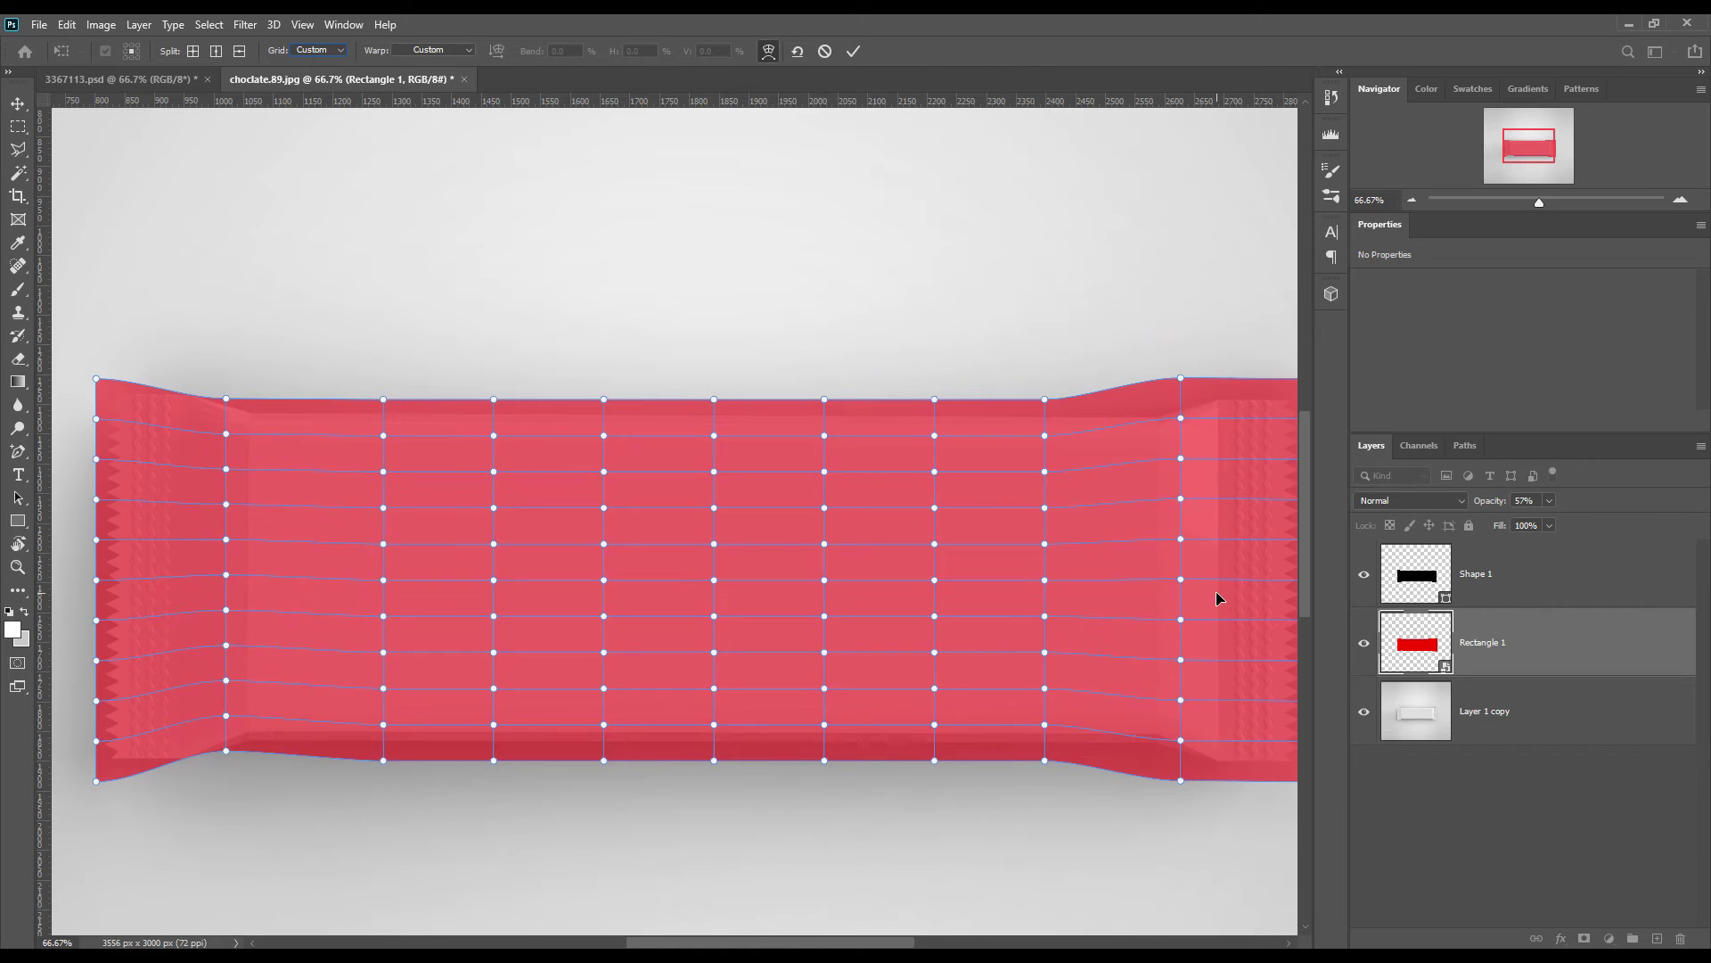
drag(1169, 348, 1212, 809)
drag(1183, 368, 1185, 390)
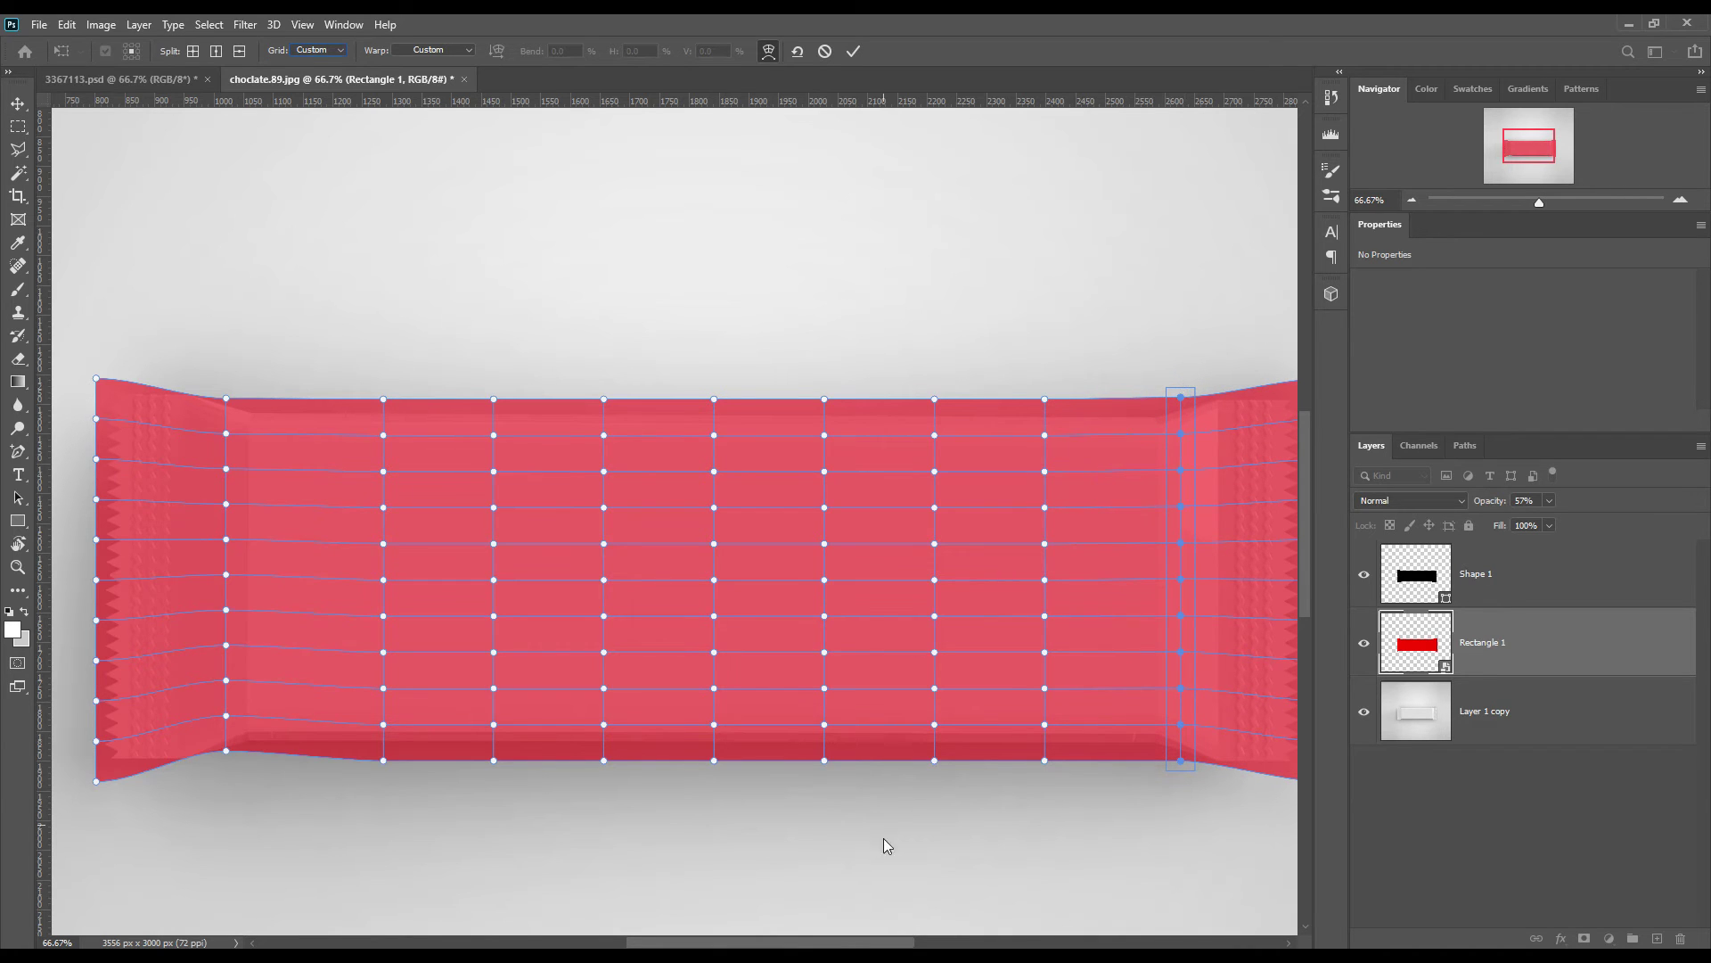
Move the warp points along the rectangle's right edge slightly left toward the wrapper's jagged end and apply the warp.
drag(847, 945, 882, 945)
click(1203, 336)
drag(1195, 333, 1213, 433)
drag(1233, 568, 1248, 854)
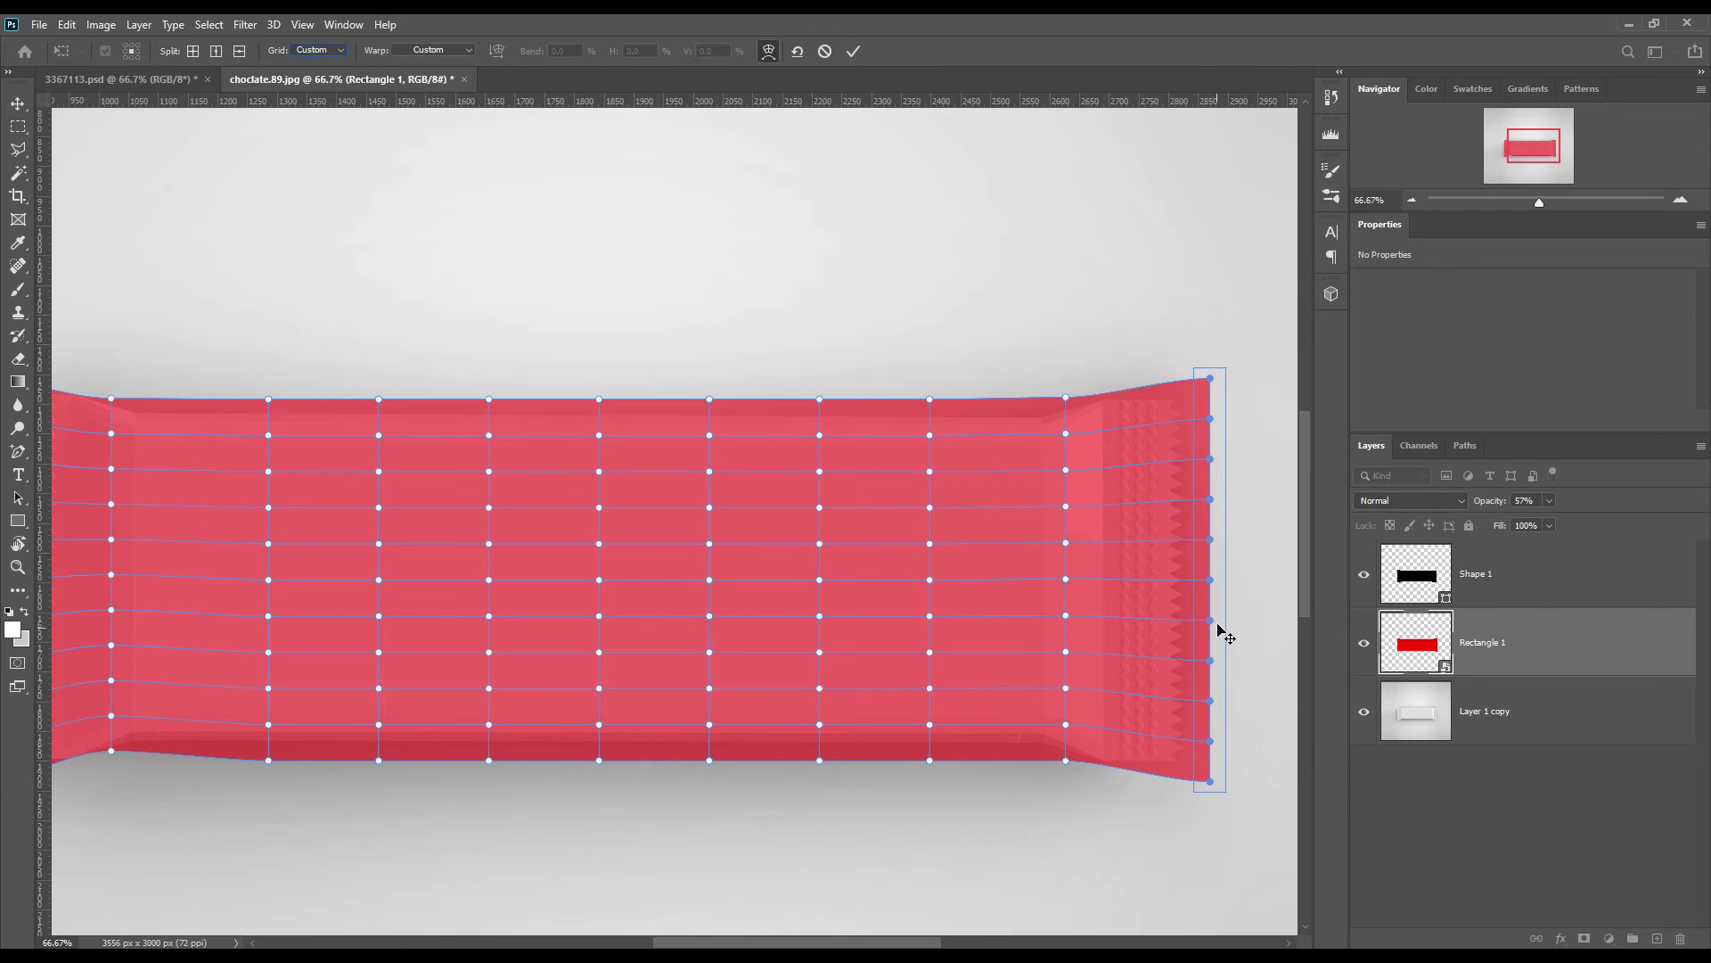
drag(1212, 584, 1200, 586)
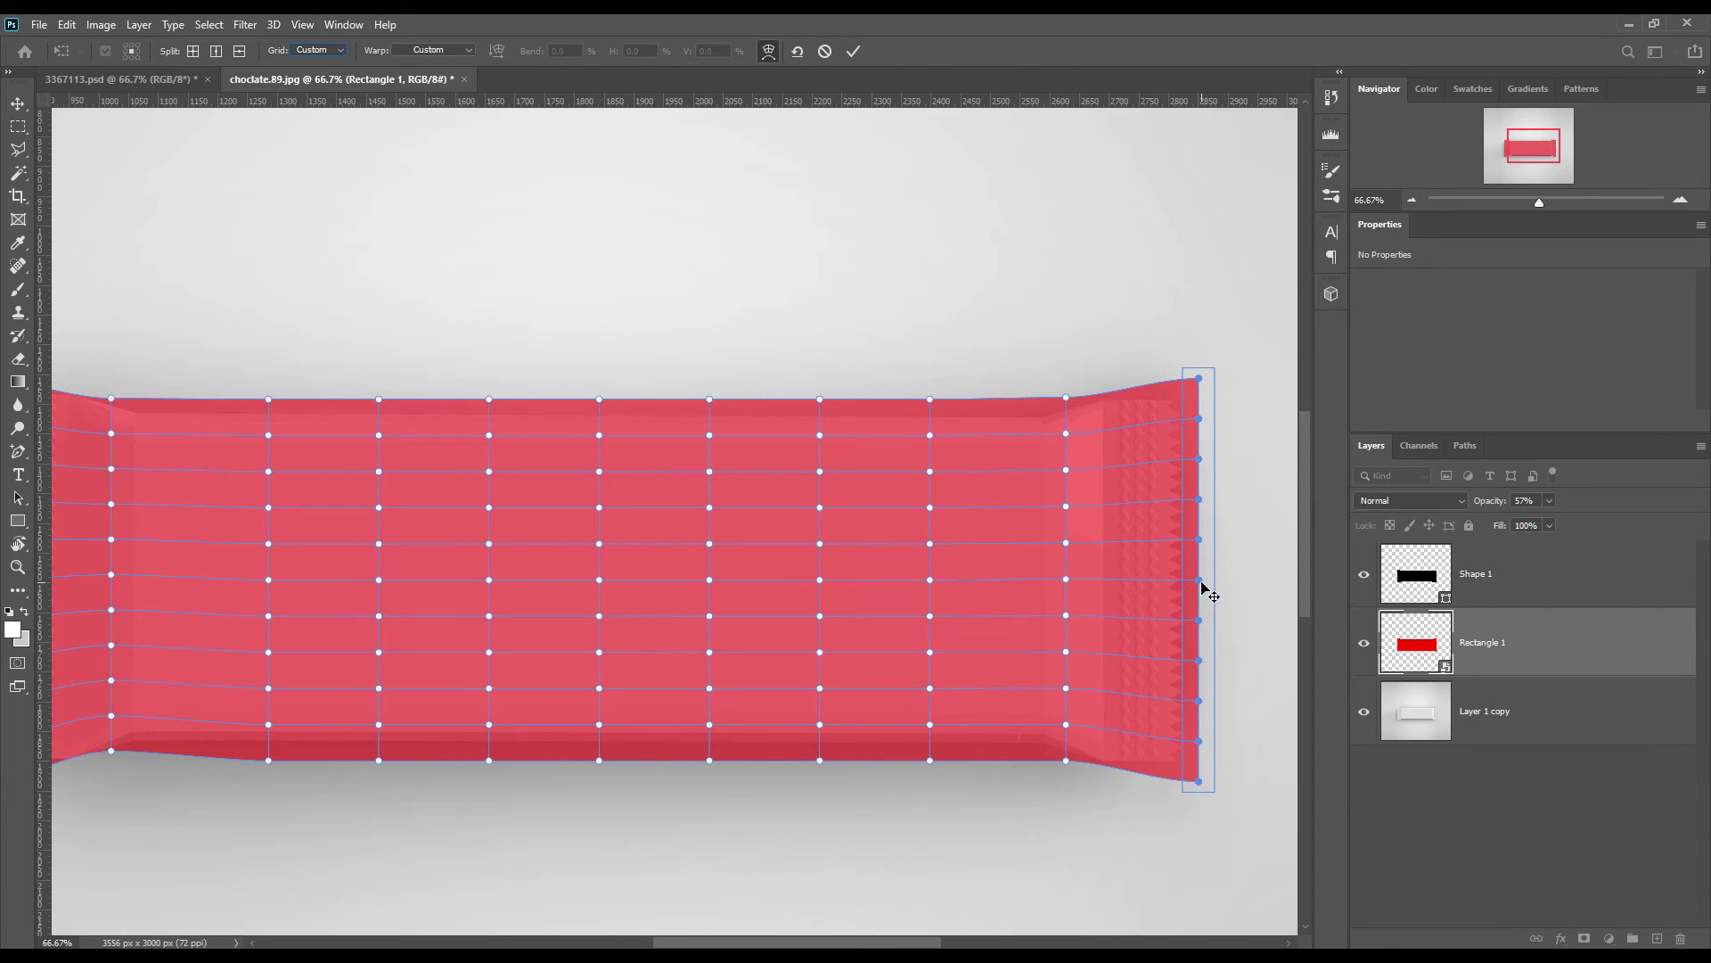
click(853, 51)
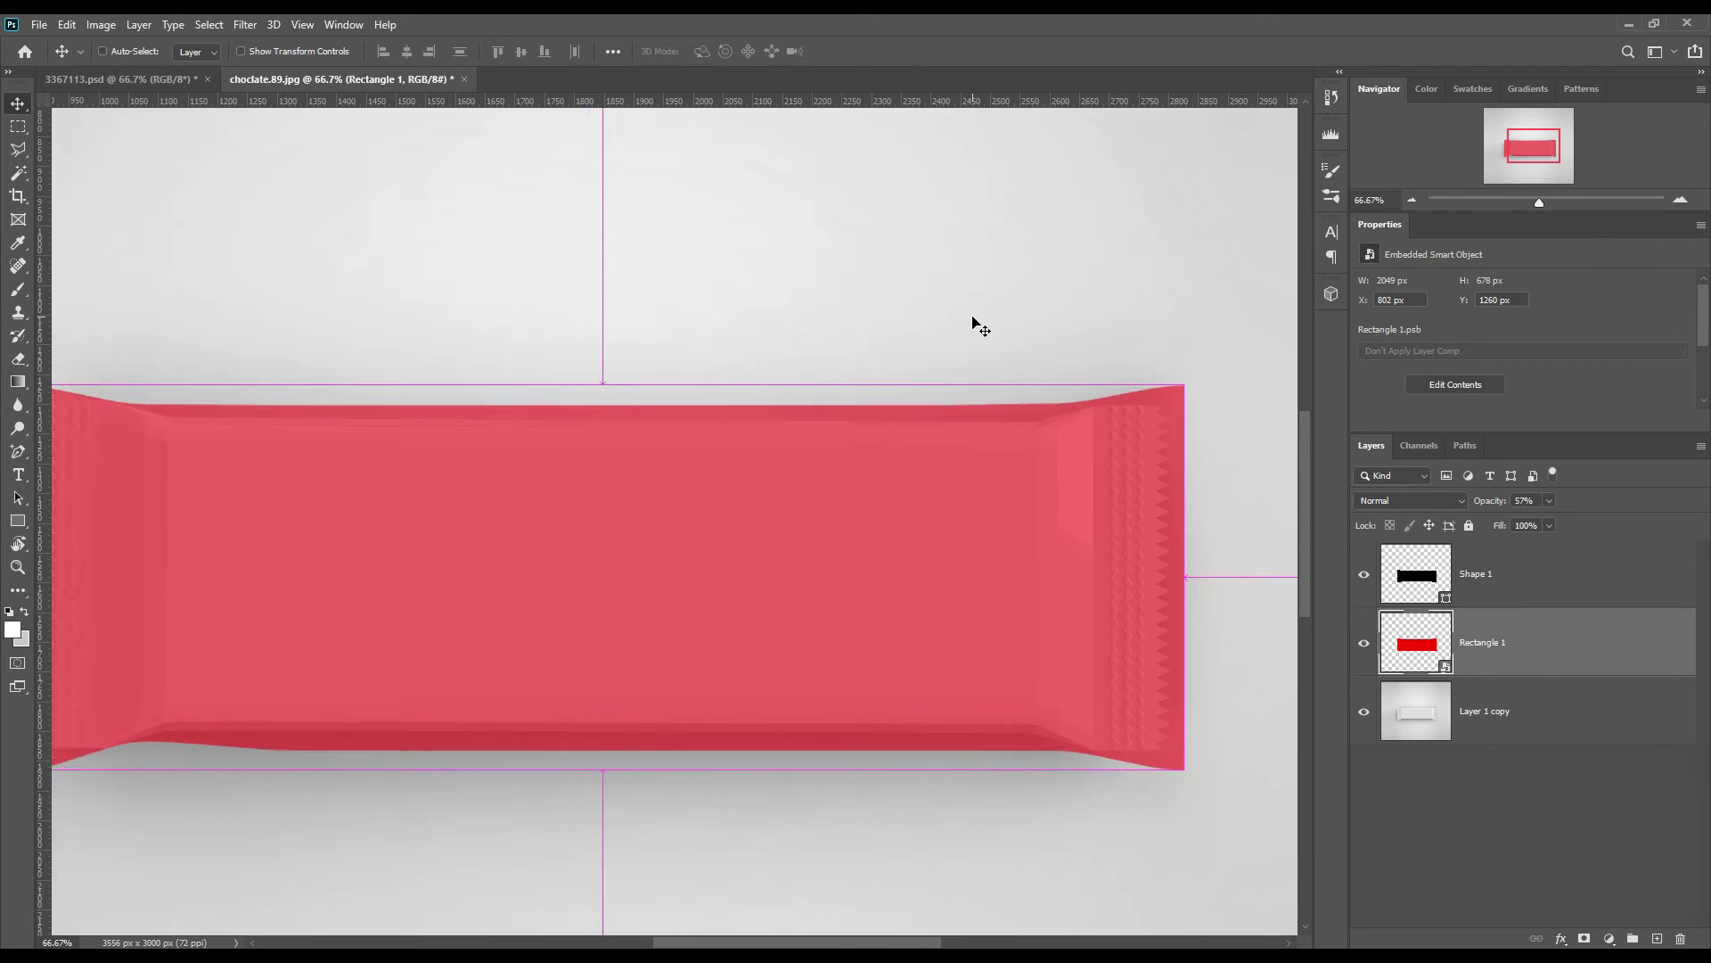
Mask the Rectangle 1 layer with the Shape 1 outline and raise its opacity to 100%.
key(ctrl+0)
ctrl+click(1445, 617)
click(1586, 940)
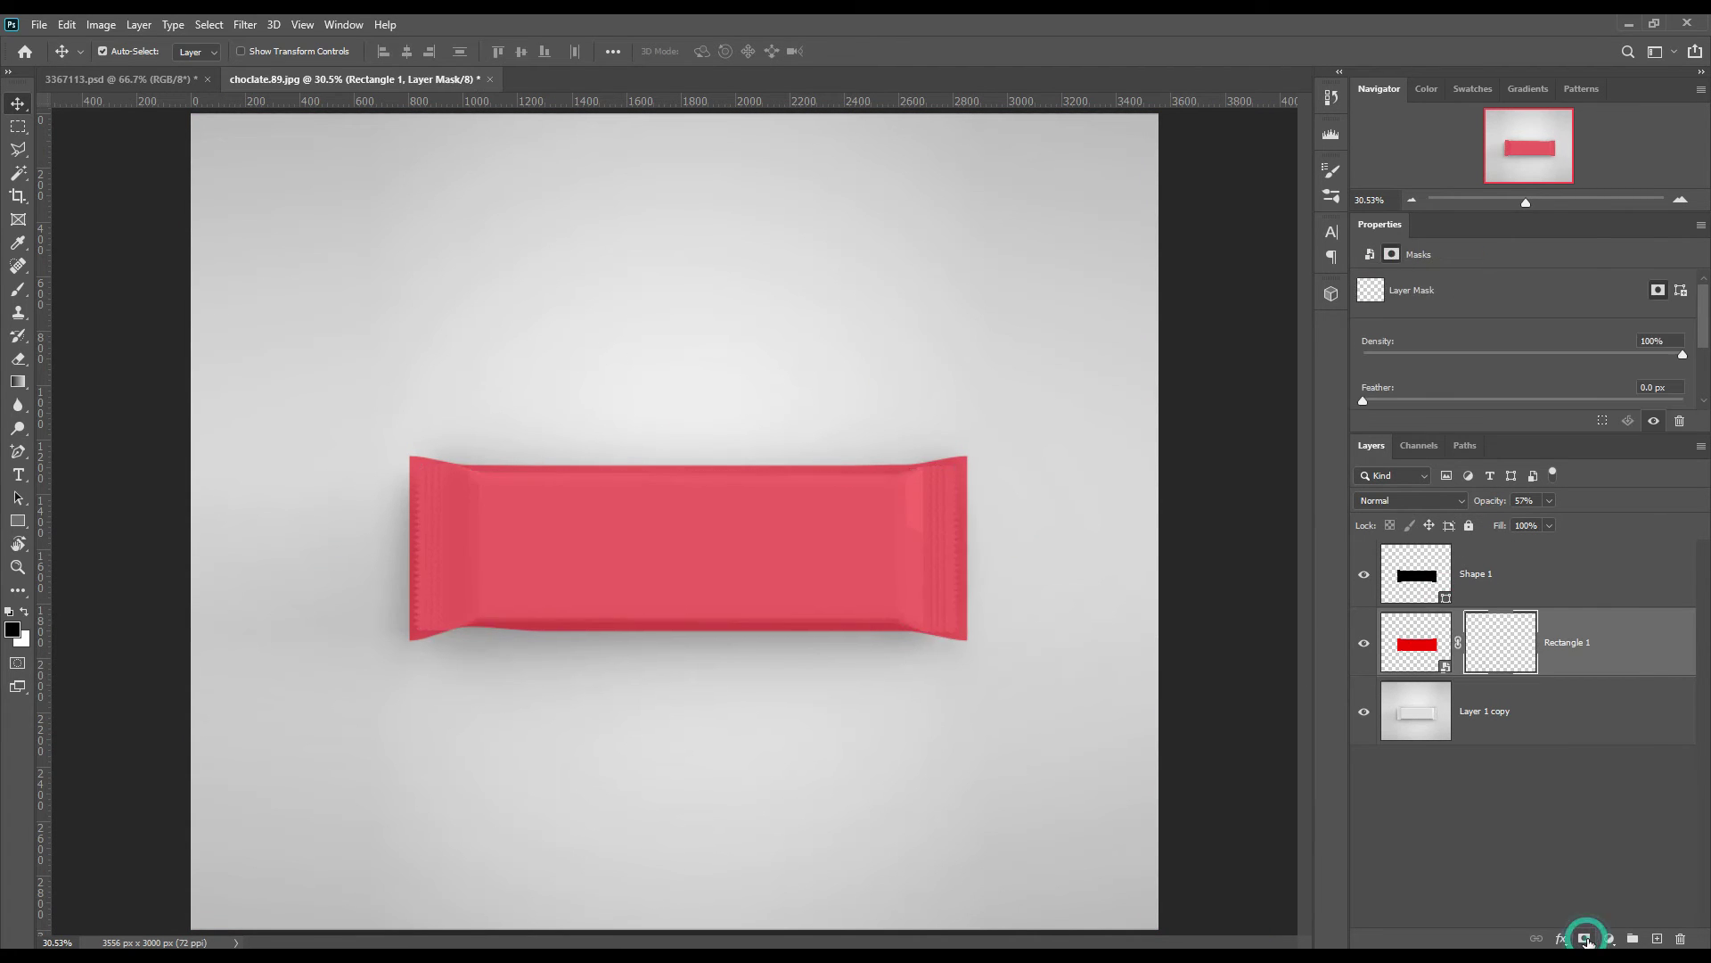
drag(1482, 506, 1707, 508)
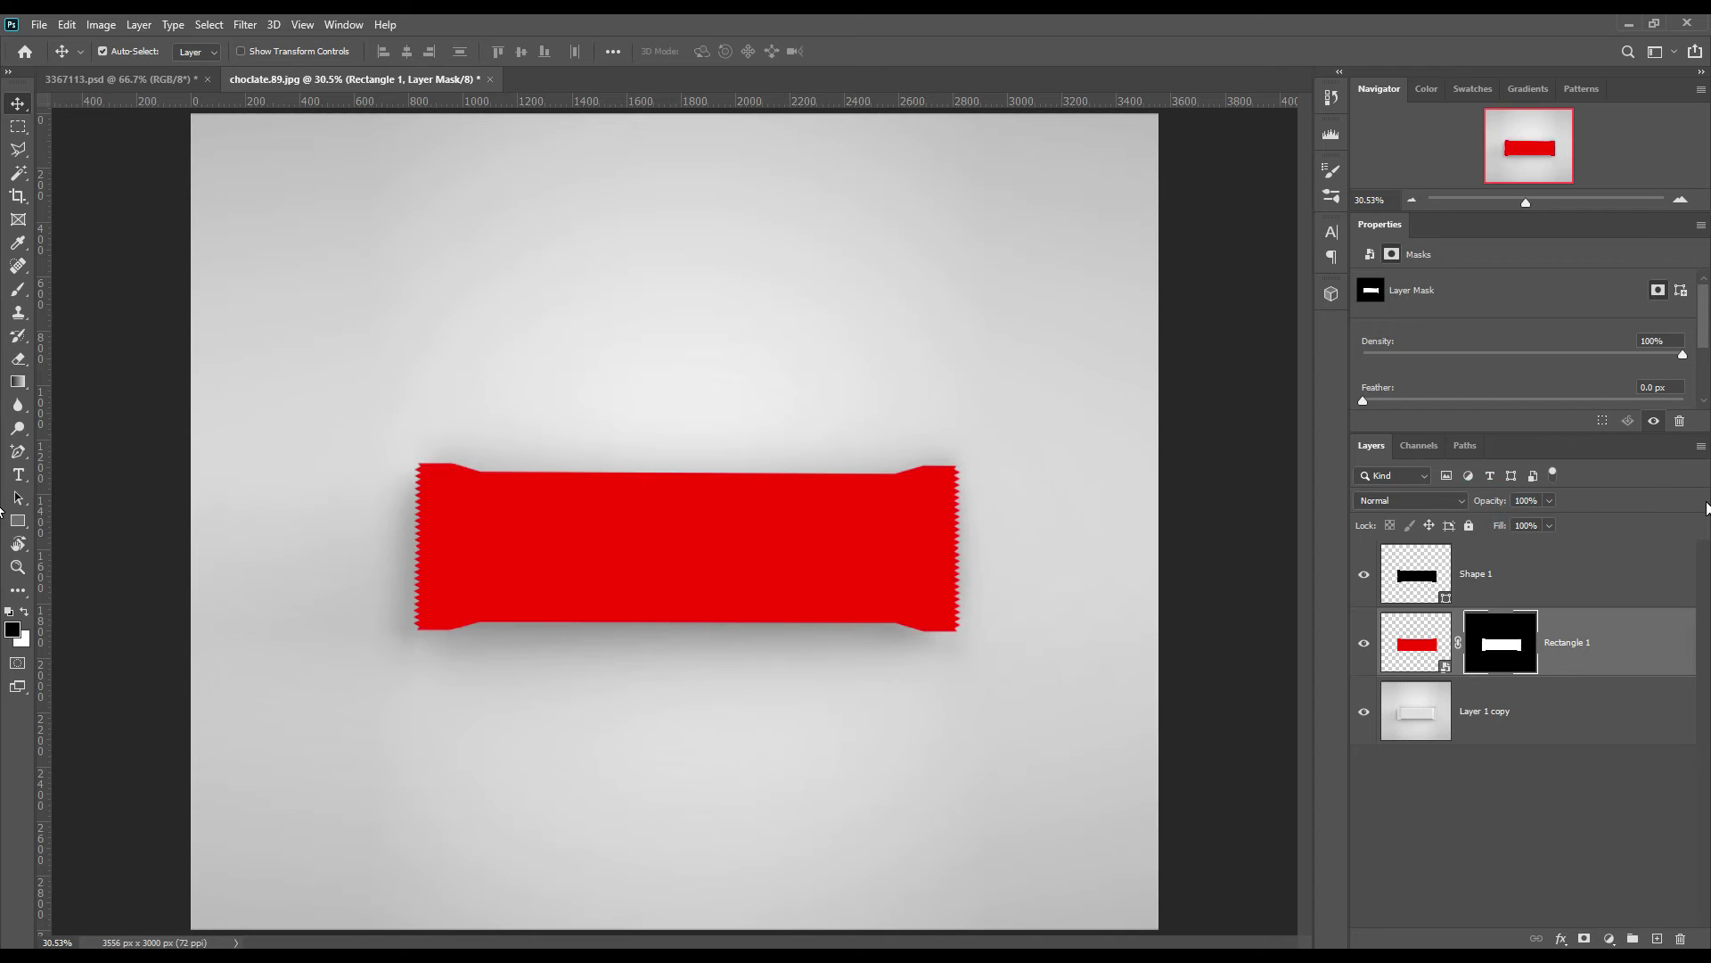
Copy the wrapper area of Layer 1 copy to a new layer using the rectangle mask's outline, and hide Shape 1.
ctrl+click(1509, 653)
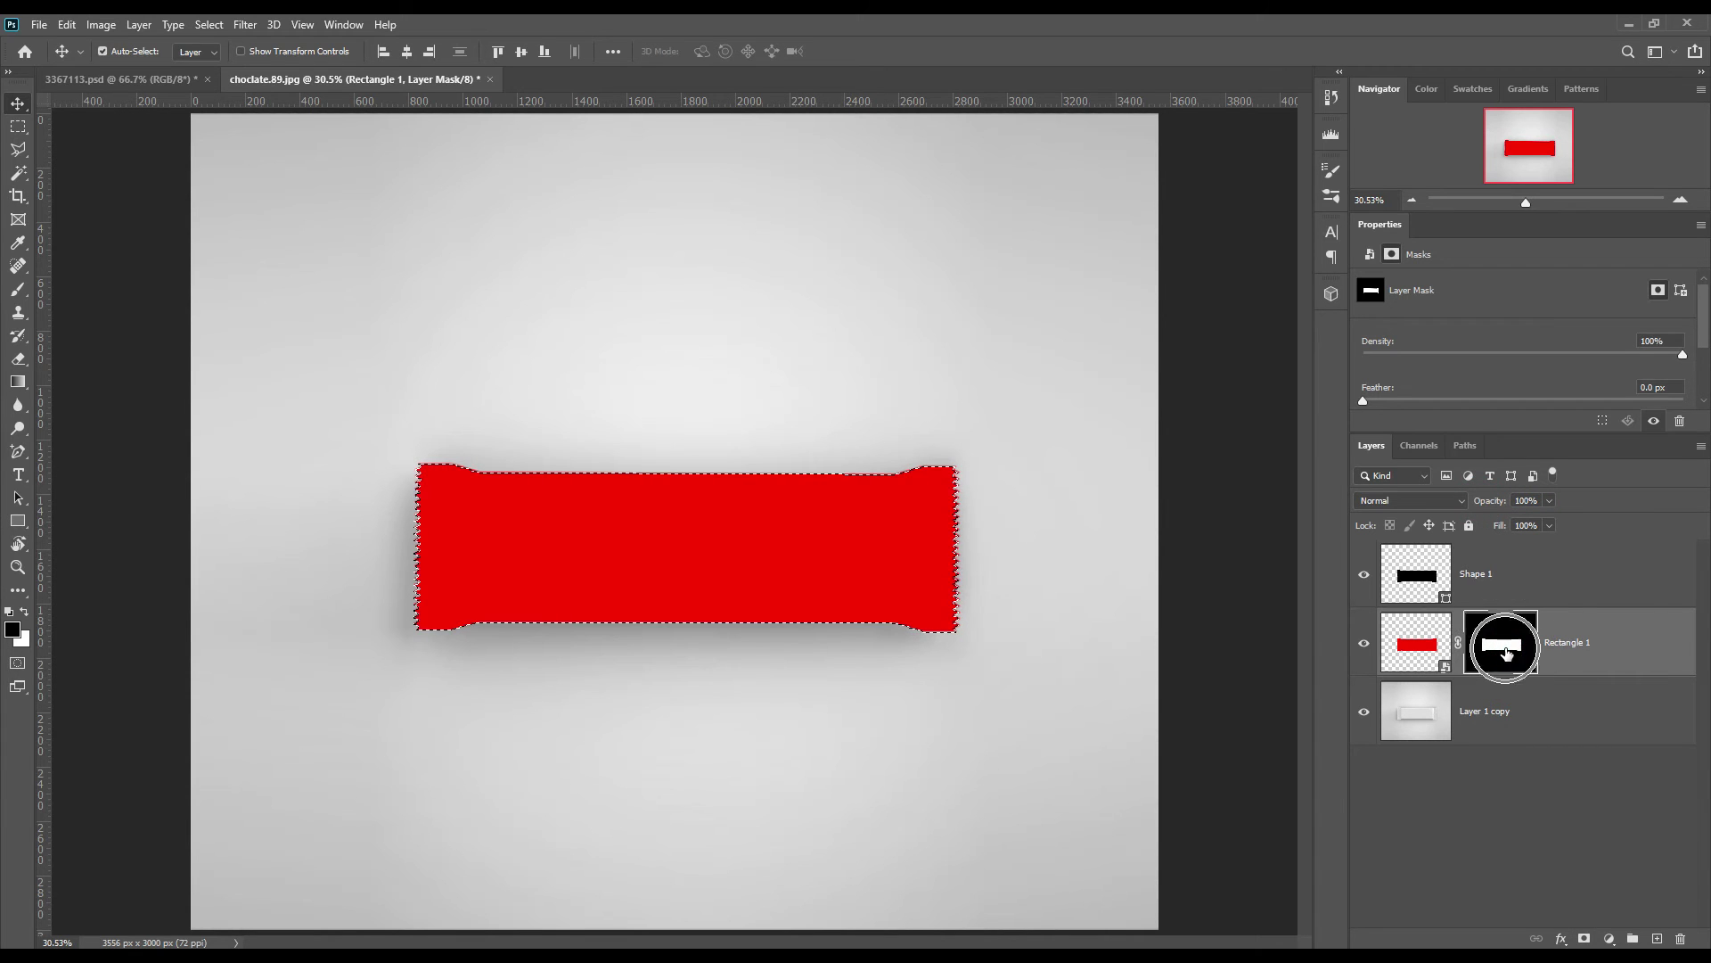
click(1520, 715)
key(ctrl+j)
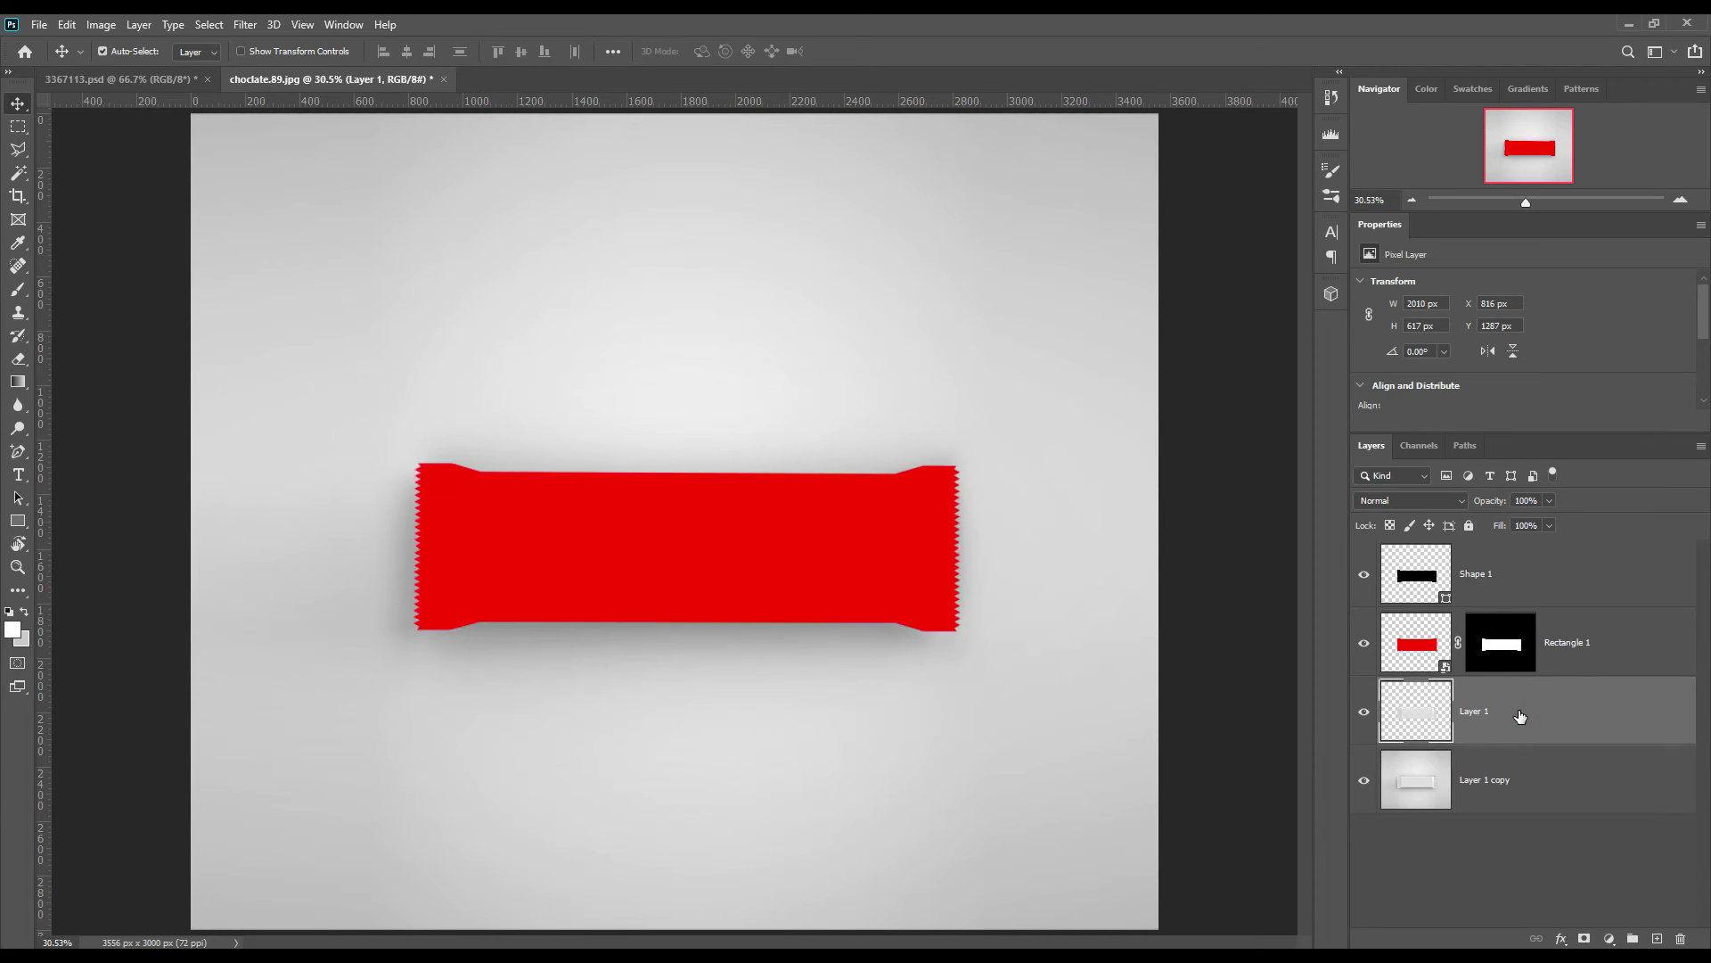
click(1363, 574)
Give the Rectangle 1 layer a red color label and rename it Smart Object.
right_click(1623, 648)
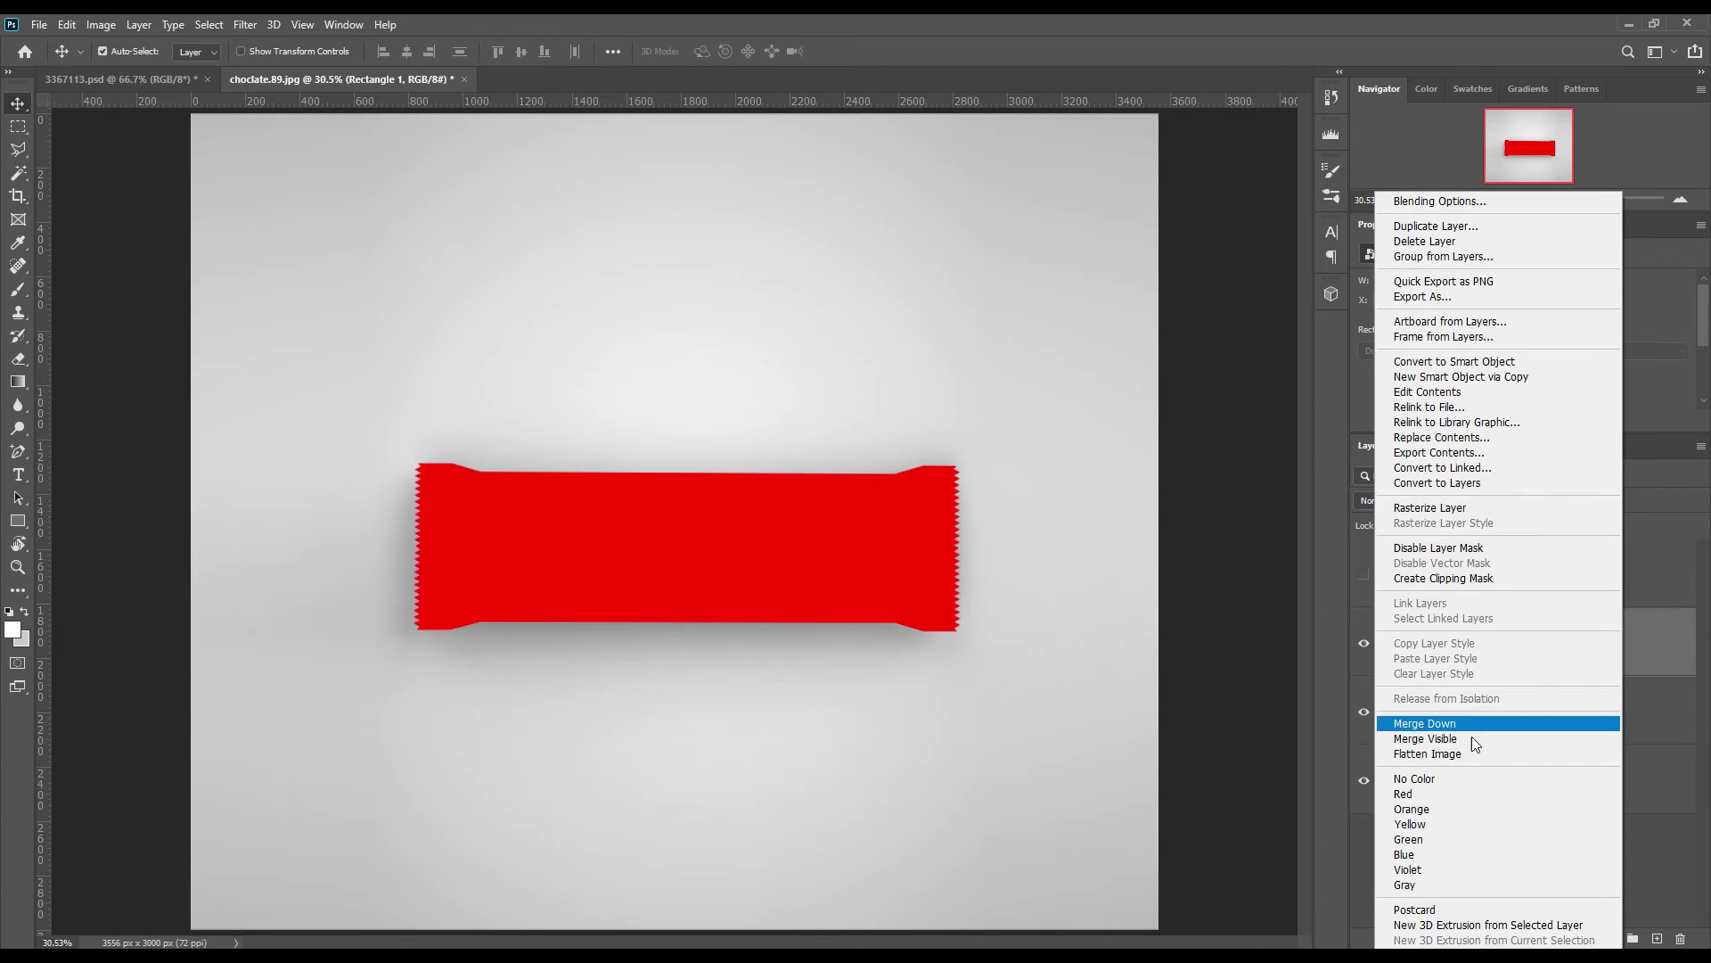
click(1423, 797)
double_click(1569, 641)
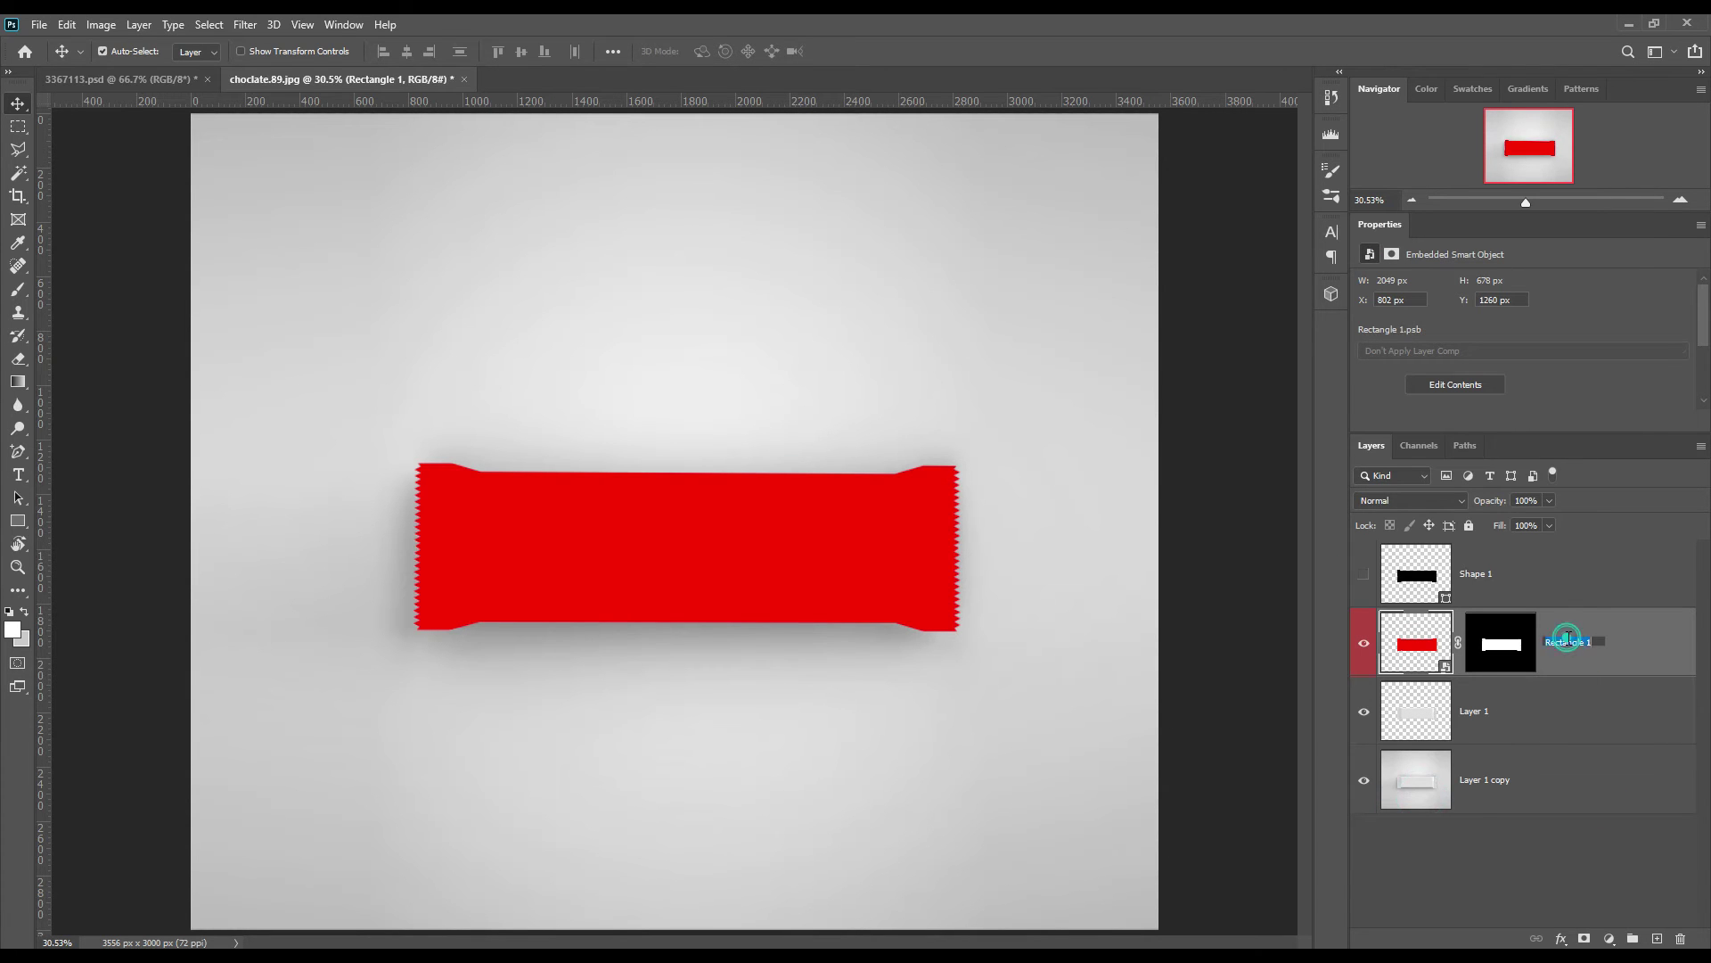
text(Smart Object)
key(Return)
Move Layer 1 above the Smart Object layer and duplicate it.
drag(1535, 726, 1589, 630)
click(1623, 642)
key(ctrl+j)
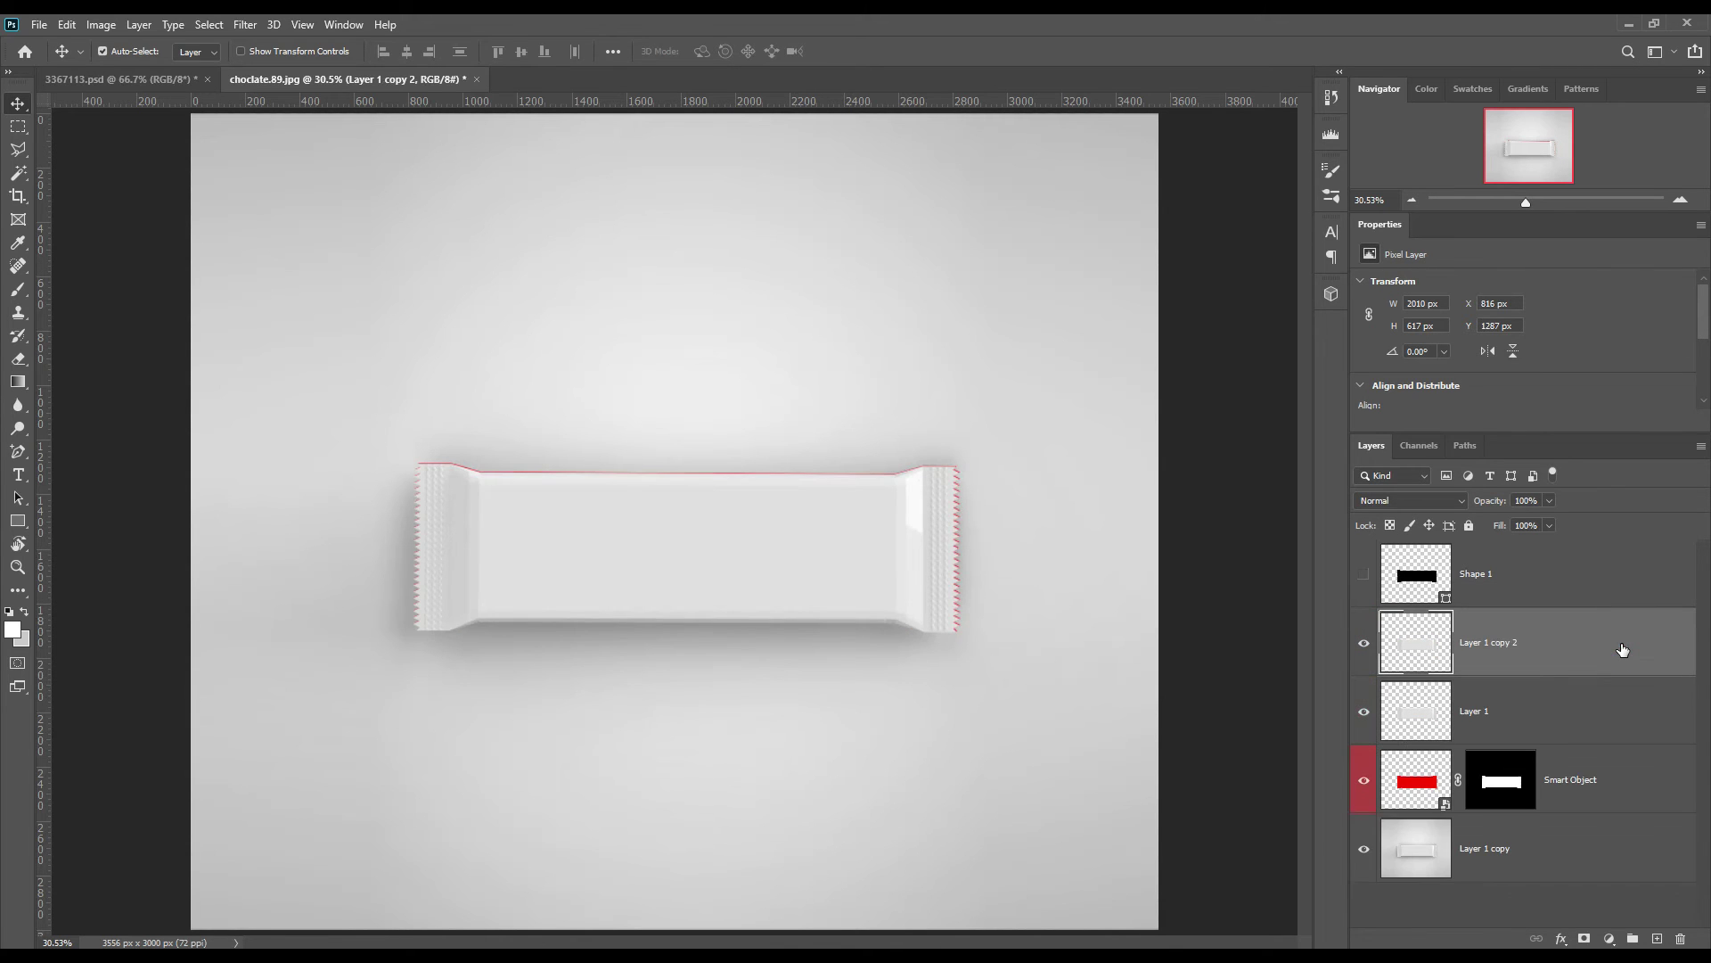
Rename Layer 1 as Shadow and its duplicate above as Midtone.
double_click(1484, 713)
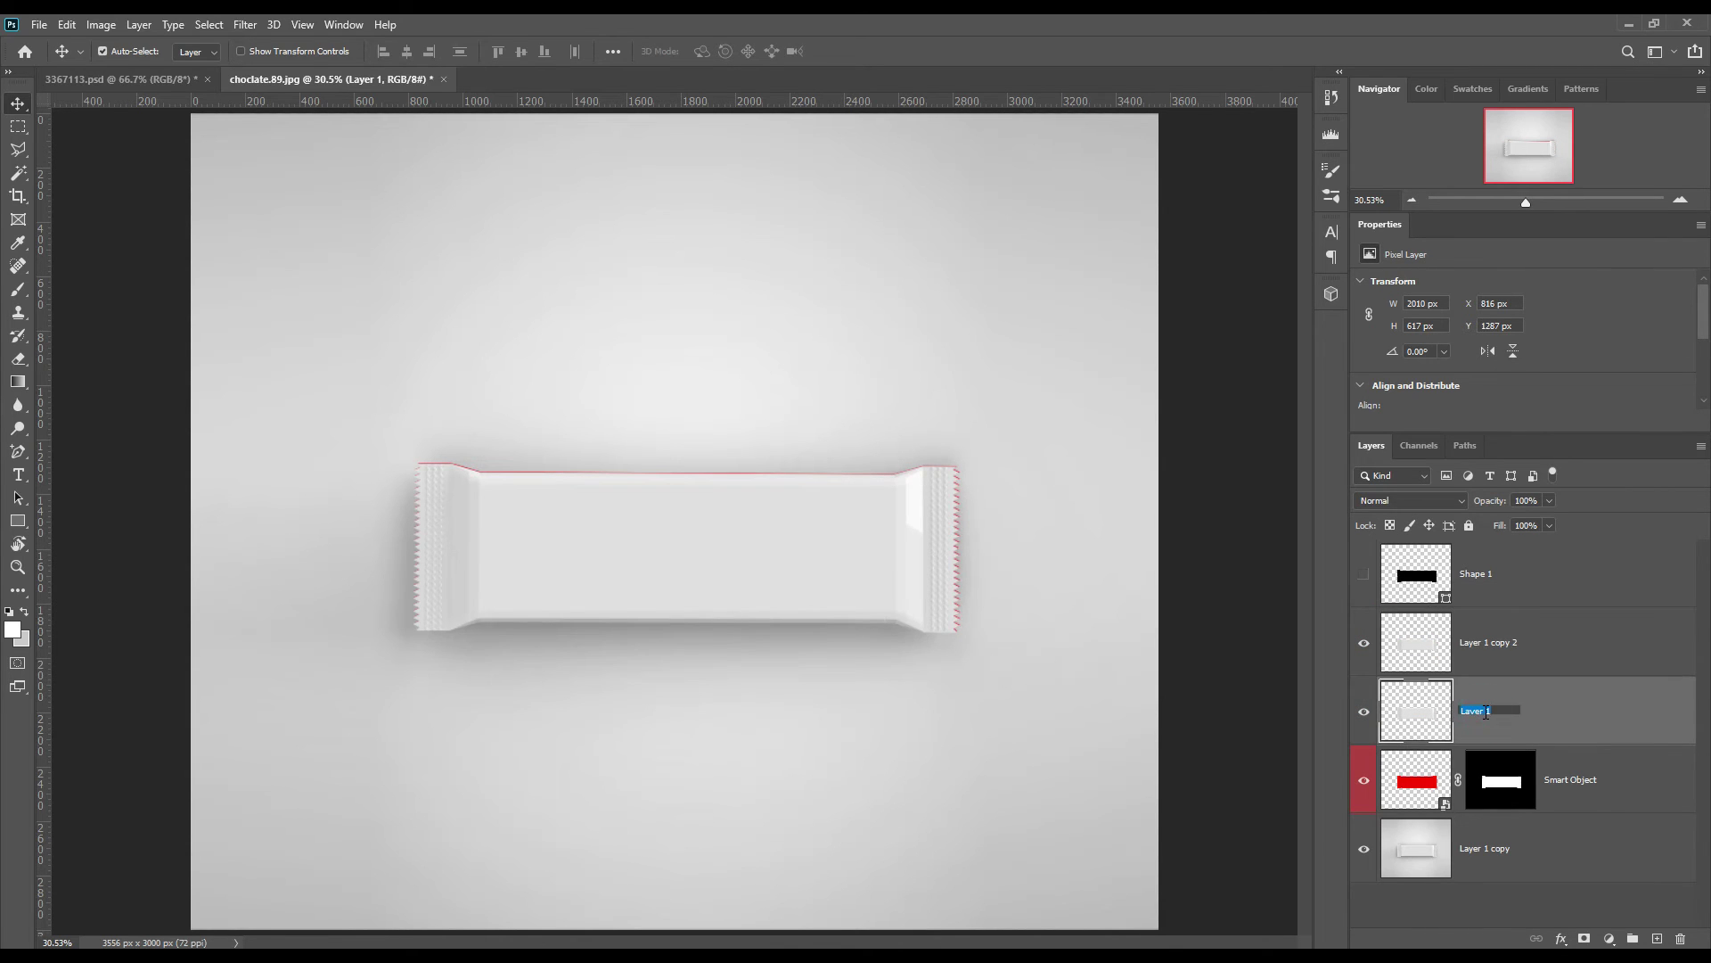
text(Shadow)
key(Return)
double_click(1500, 642)
text(M)
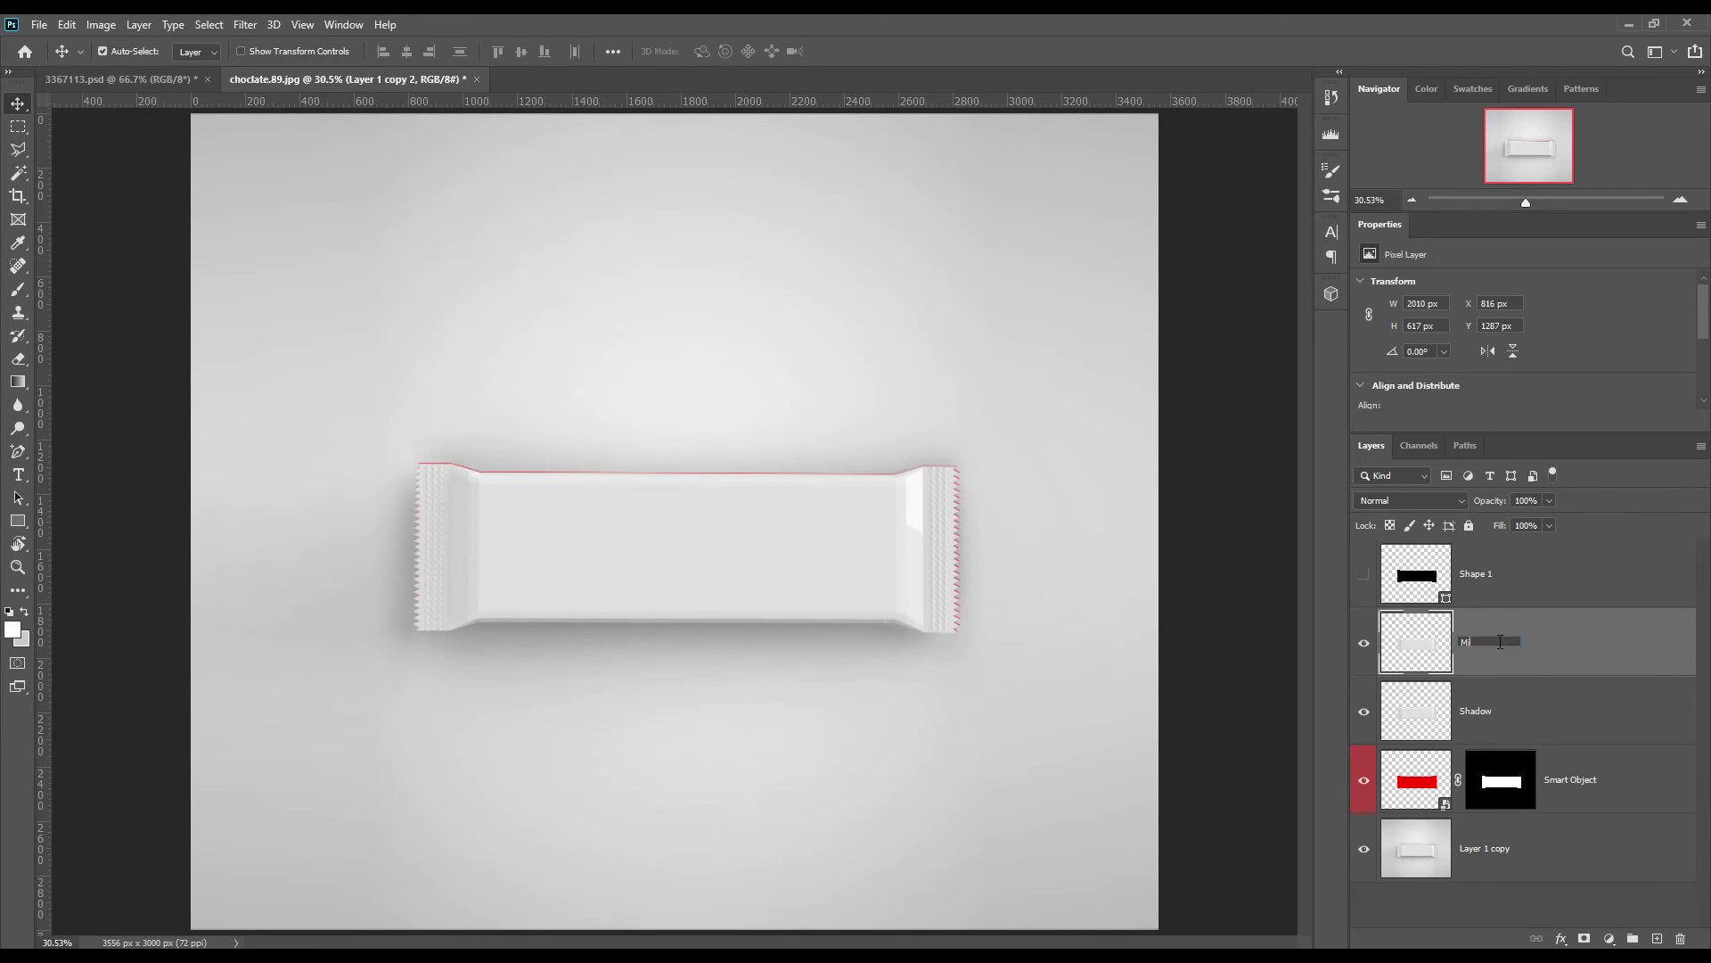
text(idtone)
key(Return)
Duplicate the Midtone layer and name the copy Light.
key(ctrl+j)
double_click(1500, 641)
text(Light)
key(Return)
Hide the Light and Midtone layers and set the Shadow layer's blend mode to Linear Burn.
click(1364, 642)
click(1363, 710)
click(1484, 779)
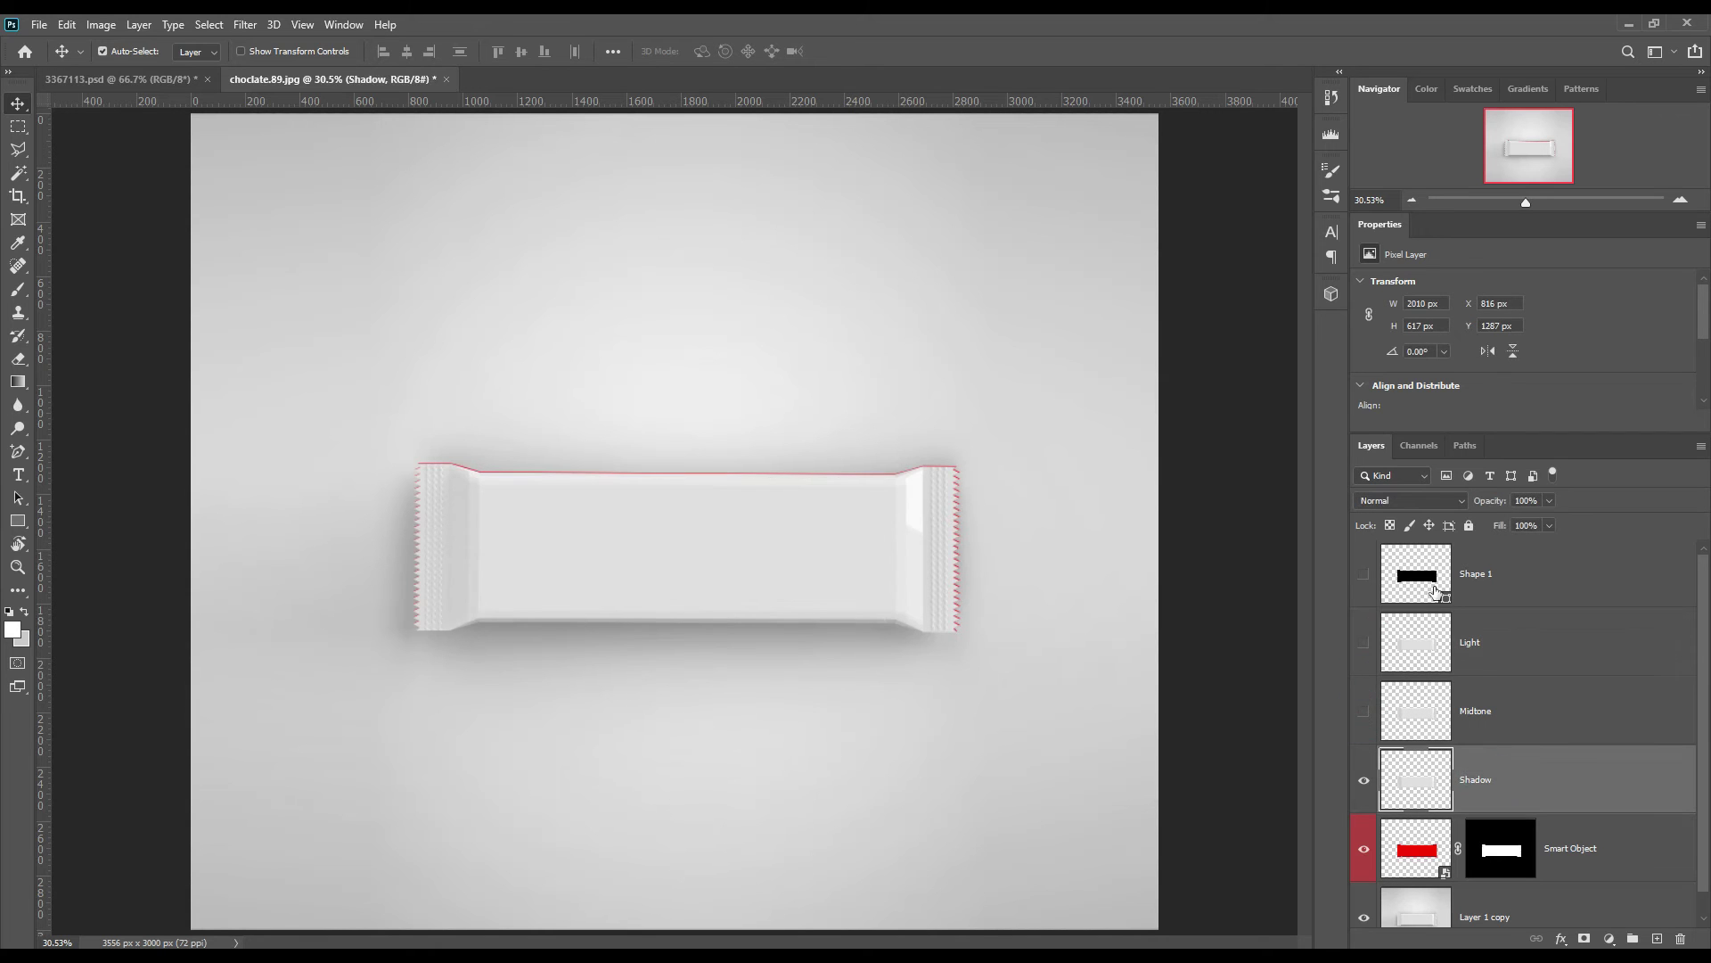
click(1432, 506)
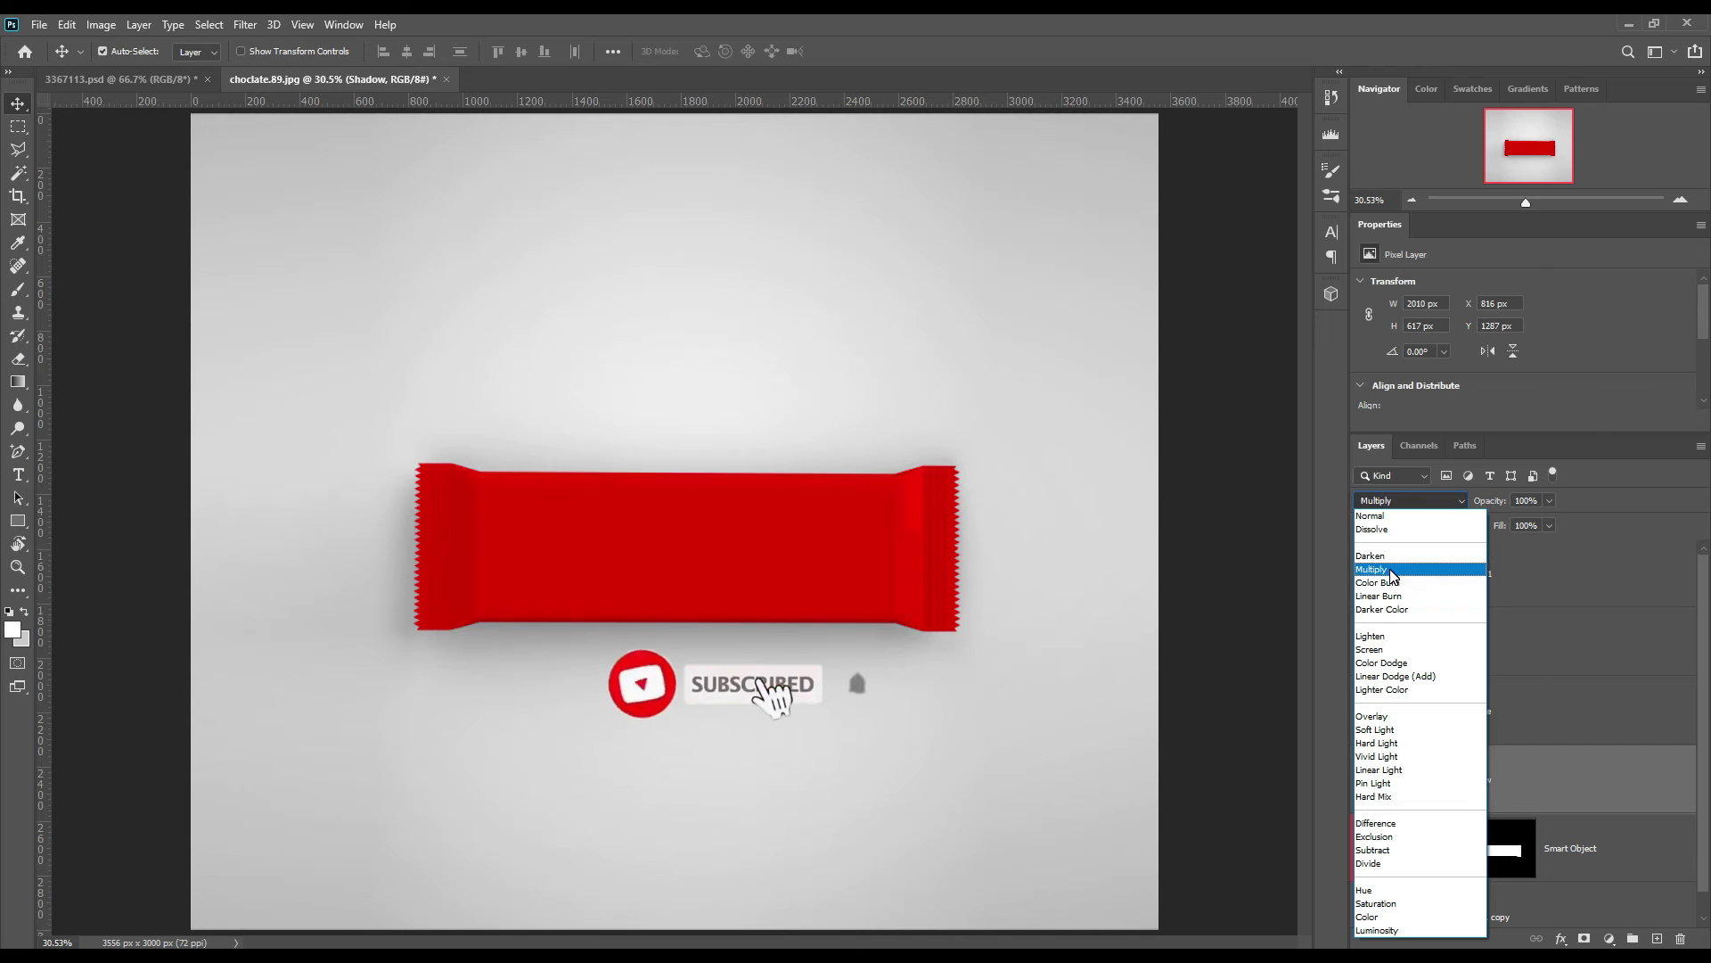
click(1384, 595)
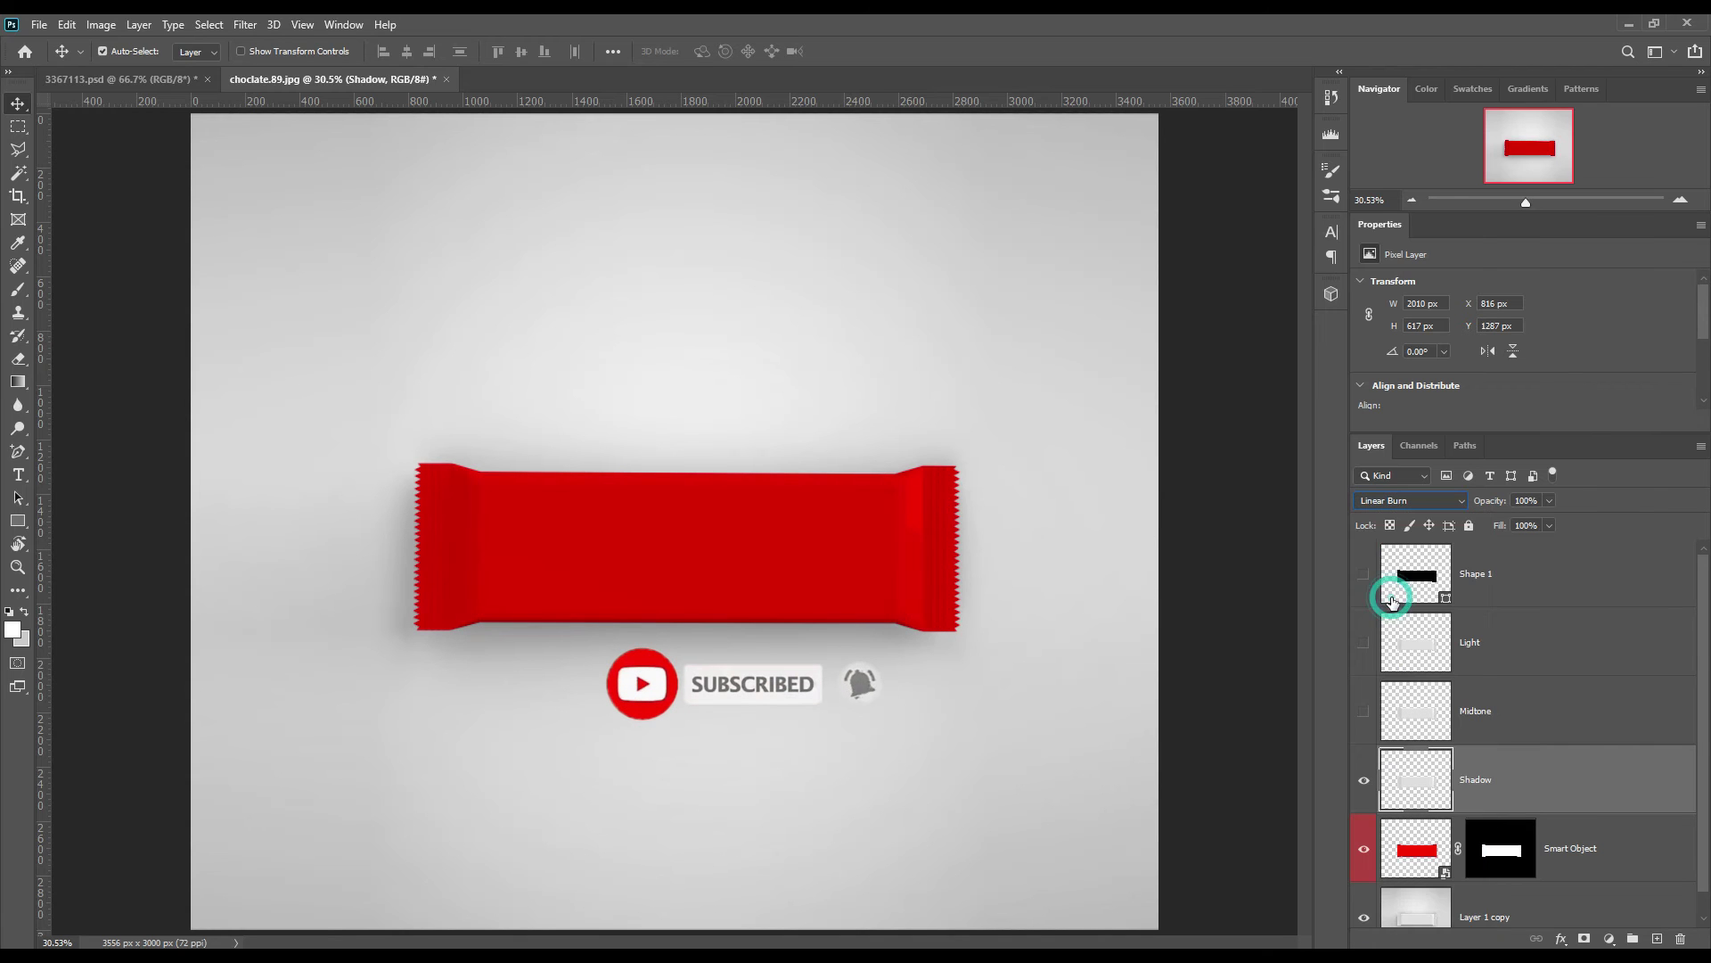
Show the Midtone layer and set its blend mode to Linear Dodge (Add).
click(1516, 715)
click(1364, 710)
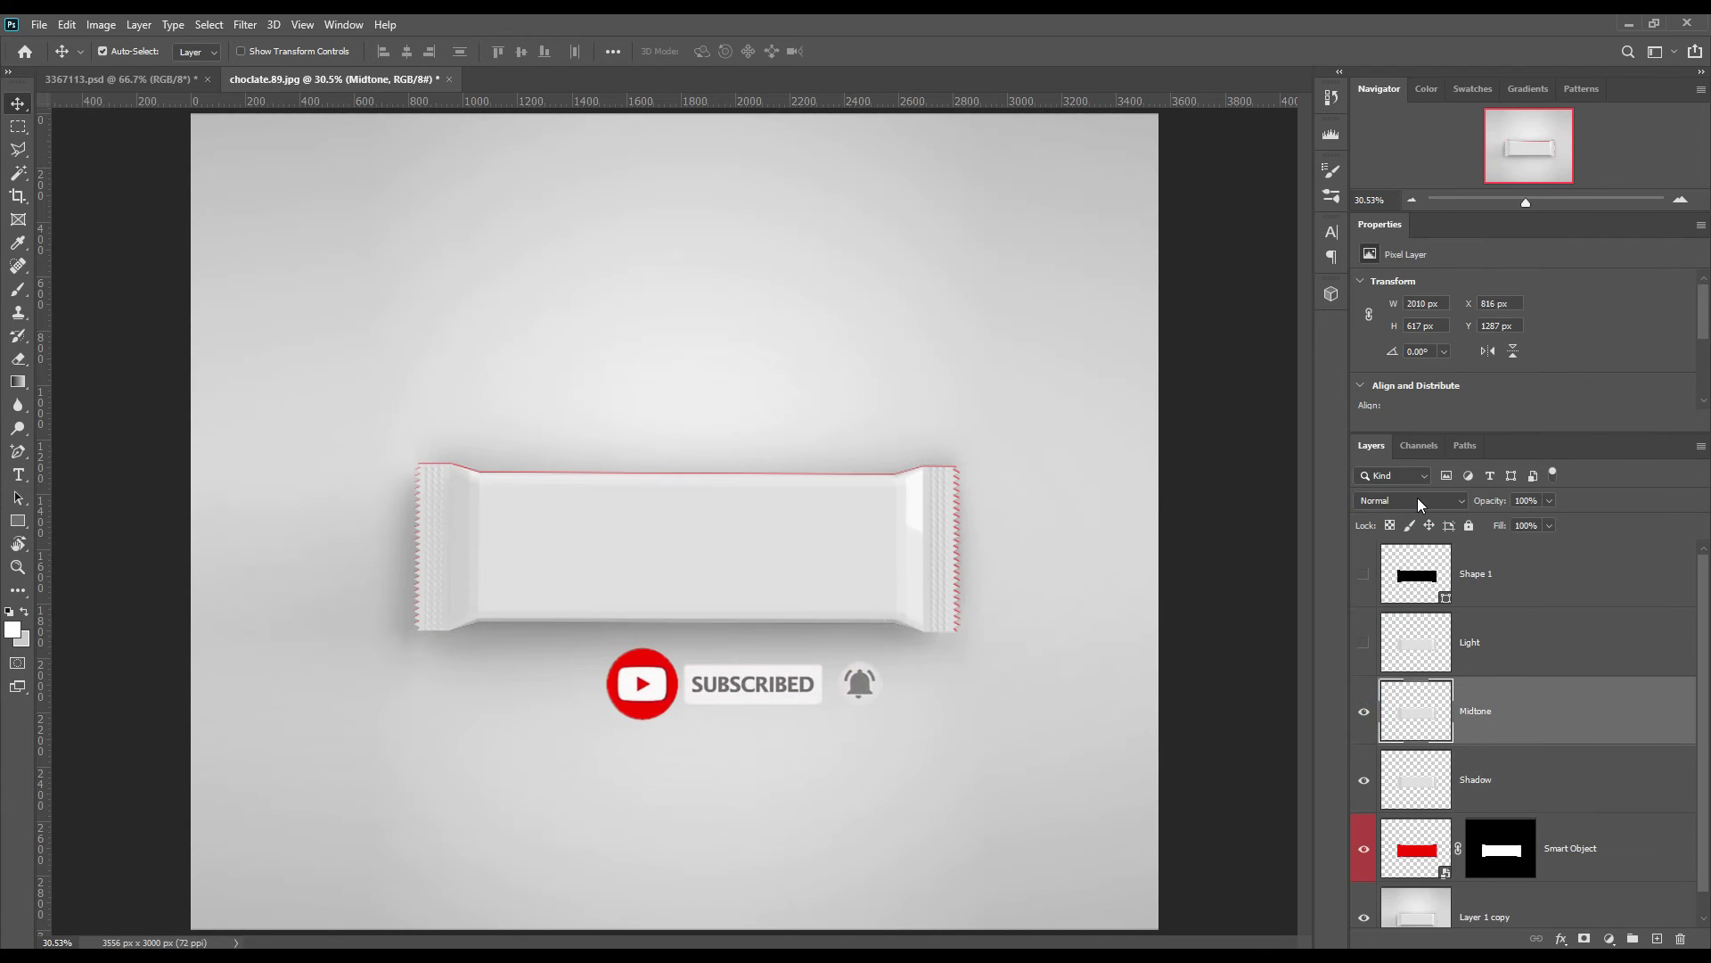
click(1418, 500)
click(1396, 675)
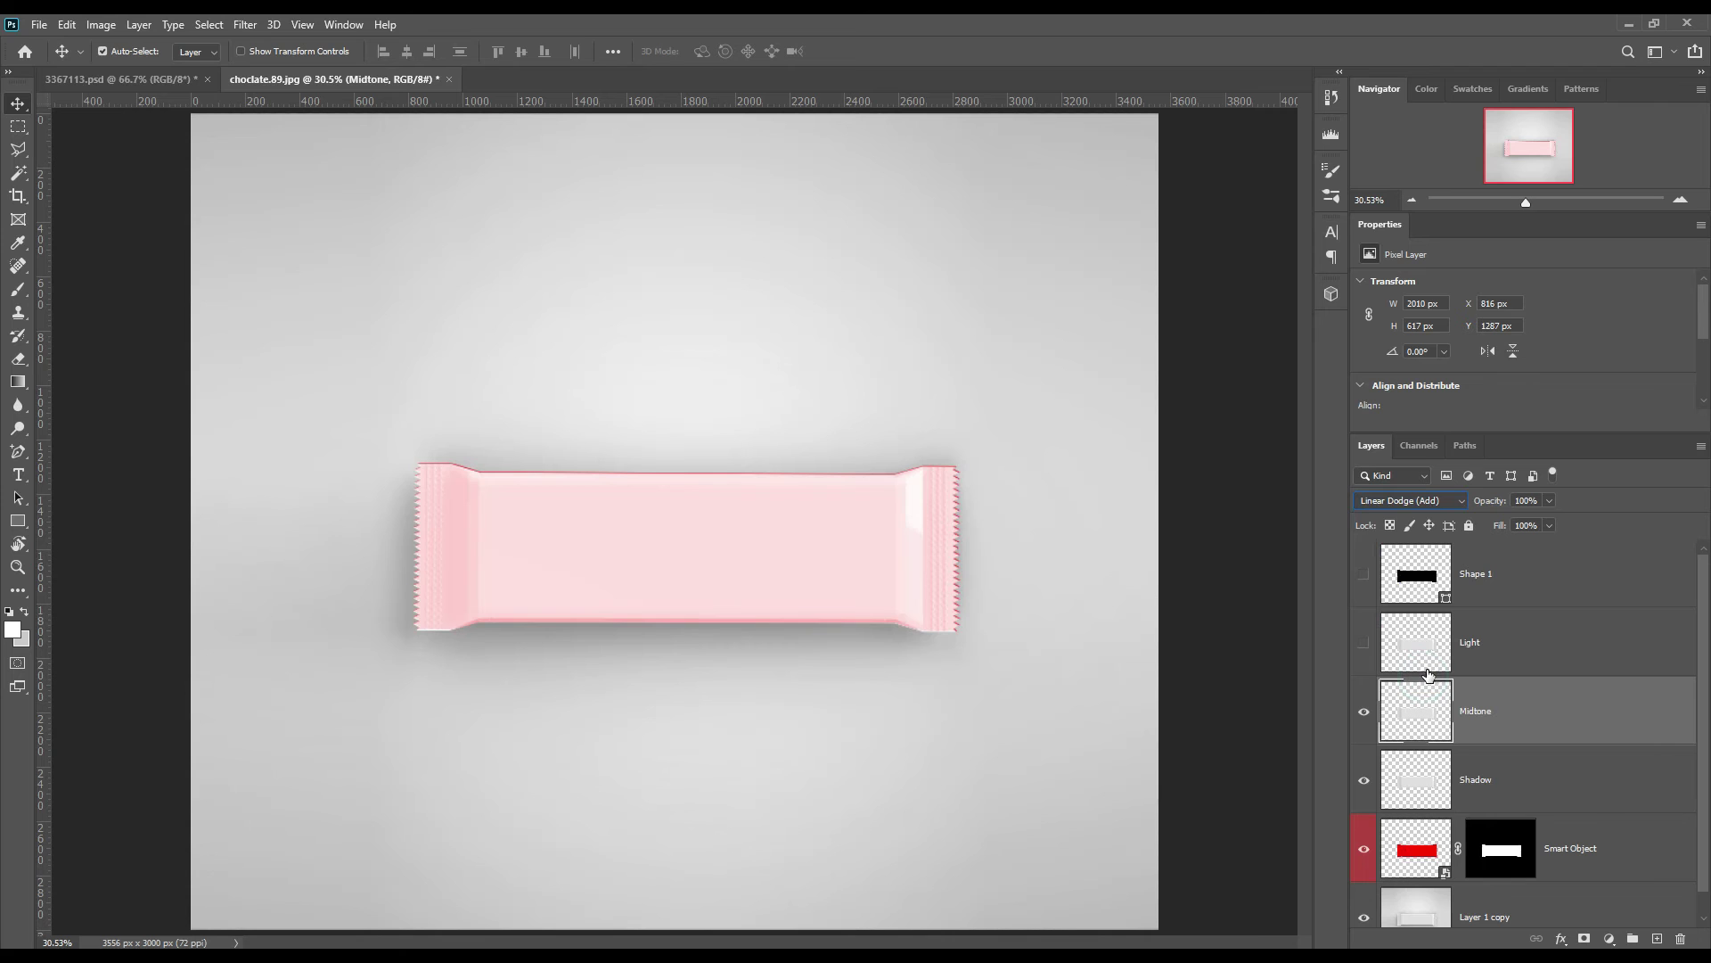
Apply a Levels adjustment to the Midtone layer with the input black level at 203 and the output white level at 135.
click(94, 29)
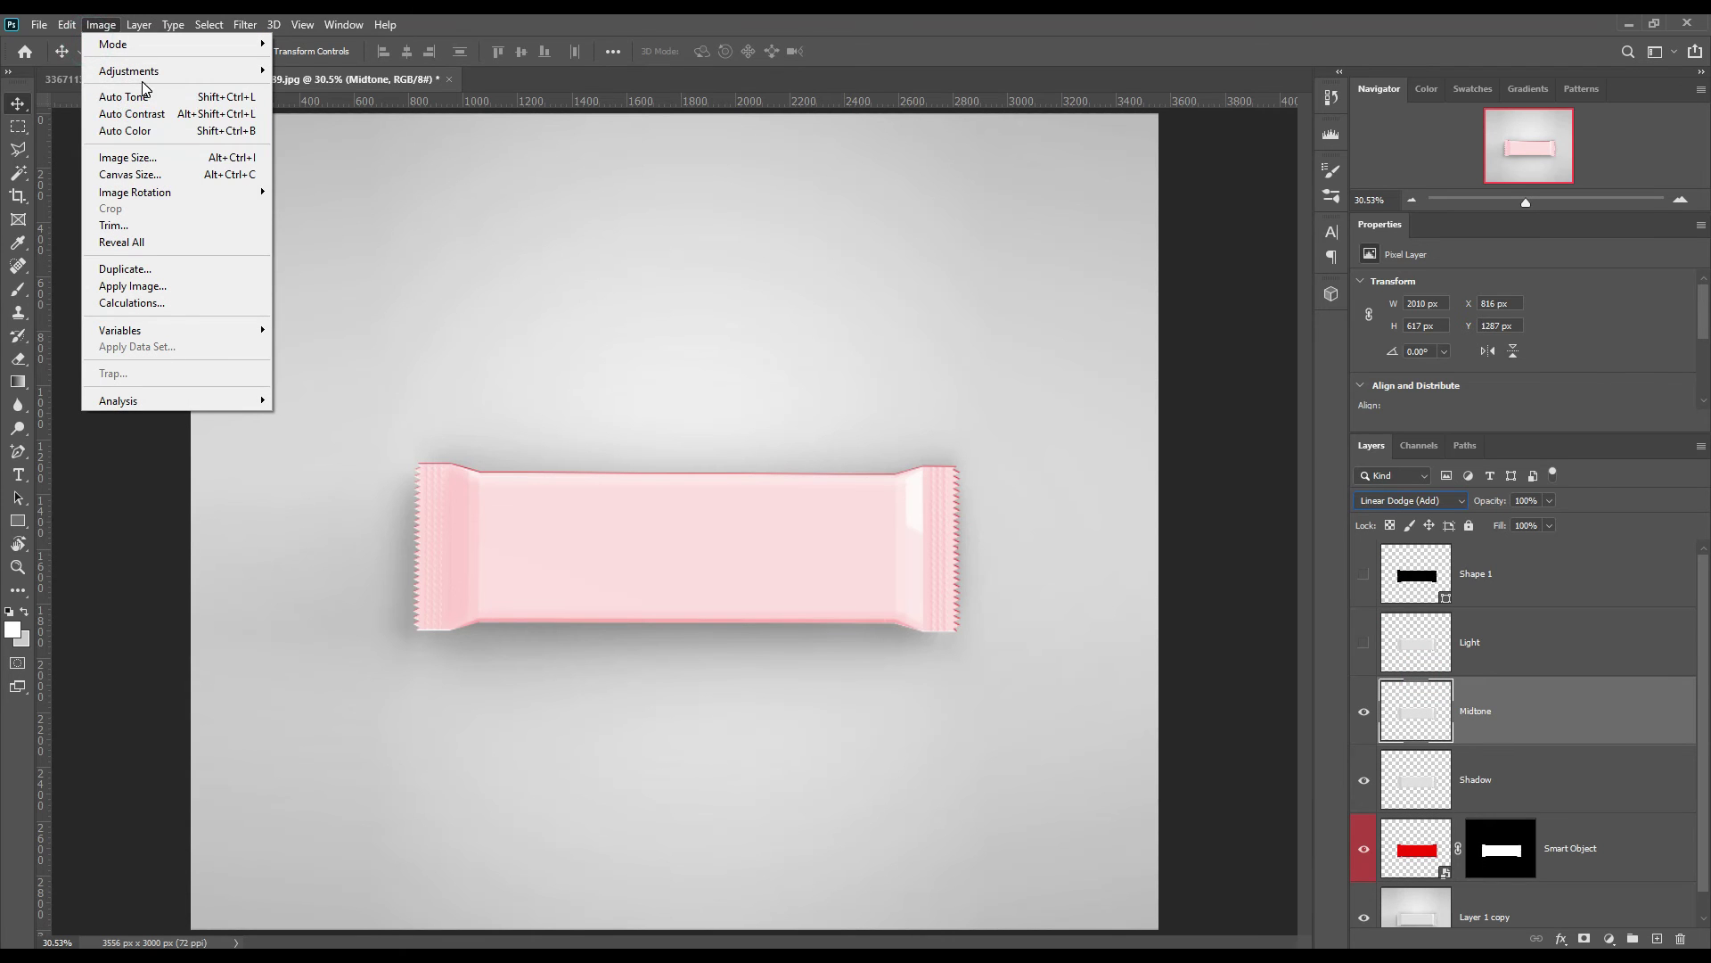
mouse_move(143, 71)
click(308, 87)
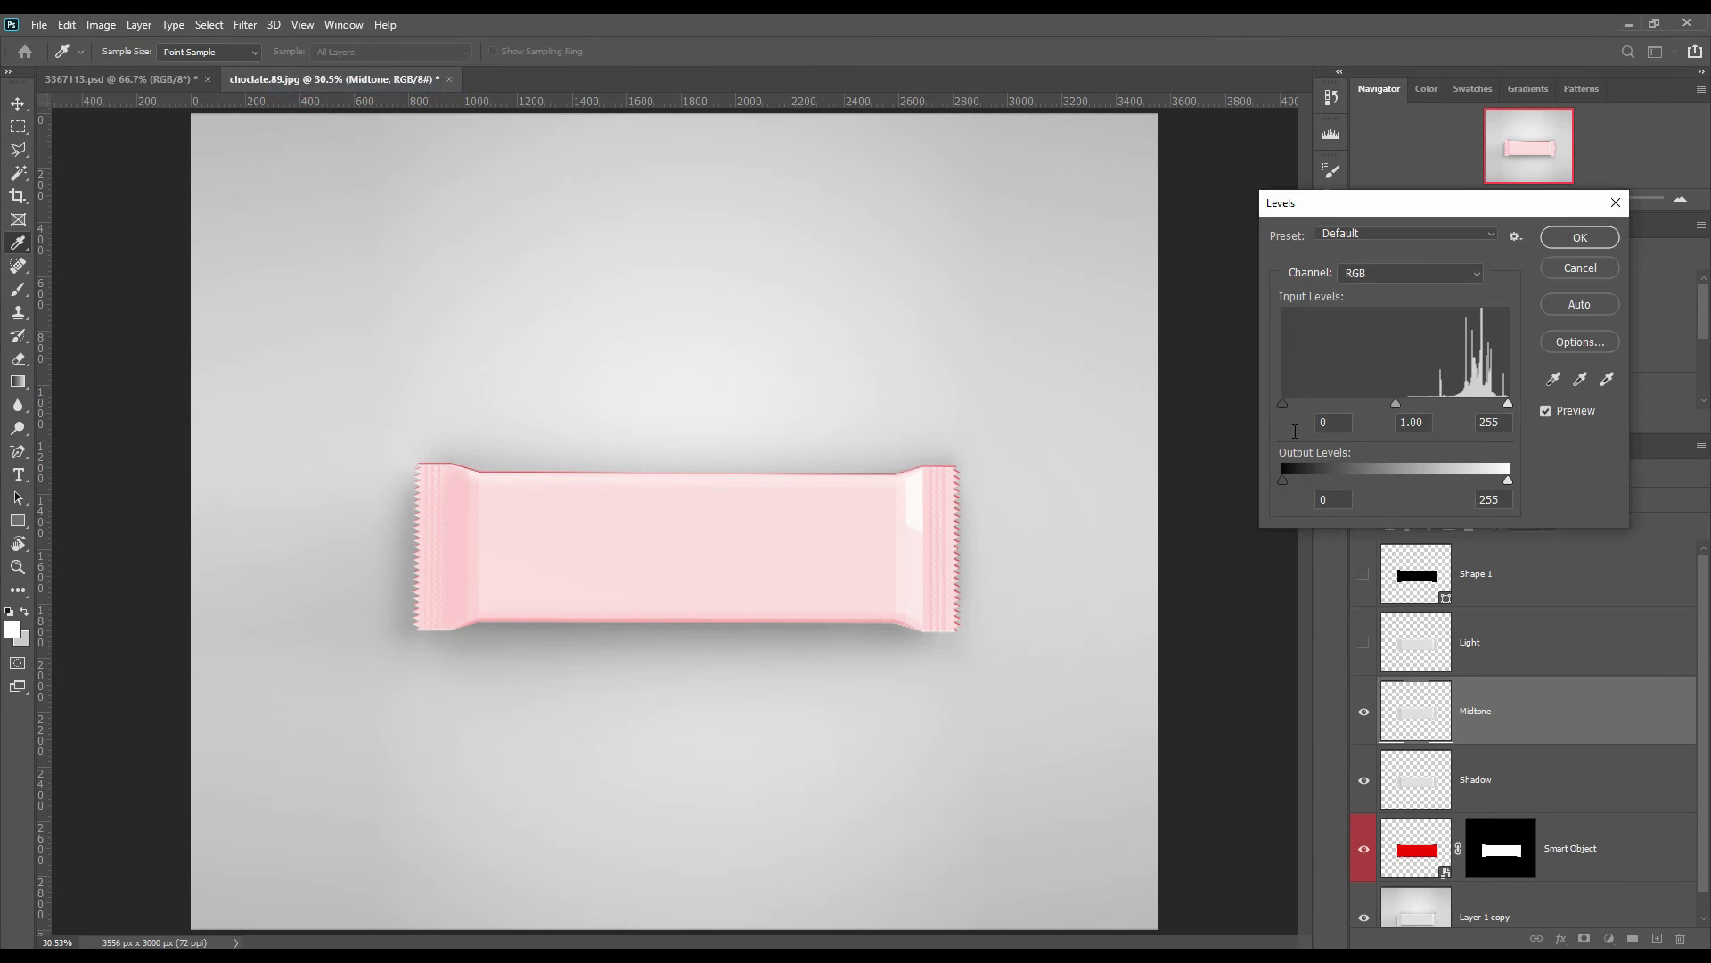
drag(1297, 406, 1462, 402)
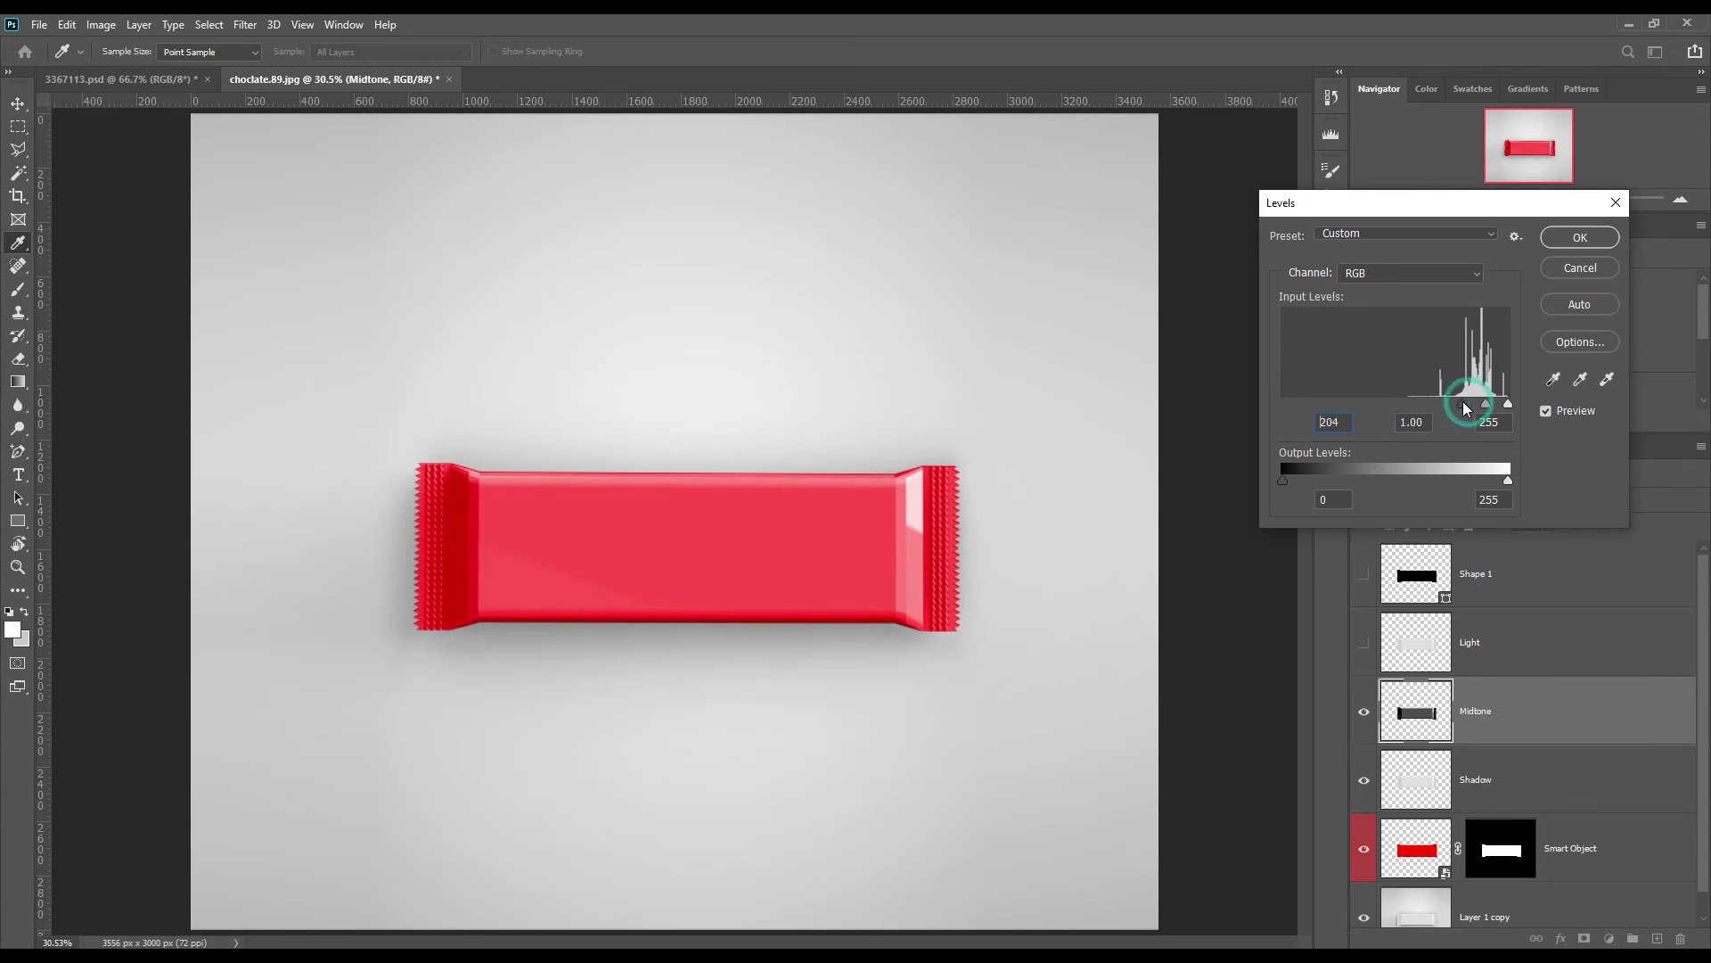
drag(1506, 472, 1403, 479)
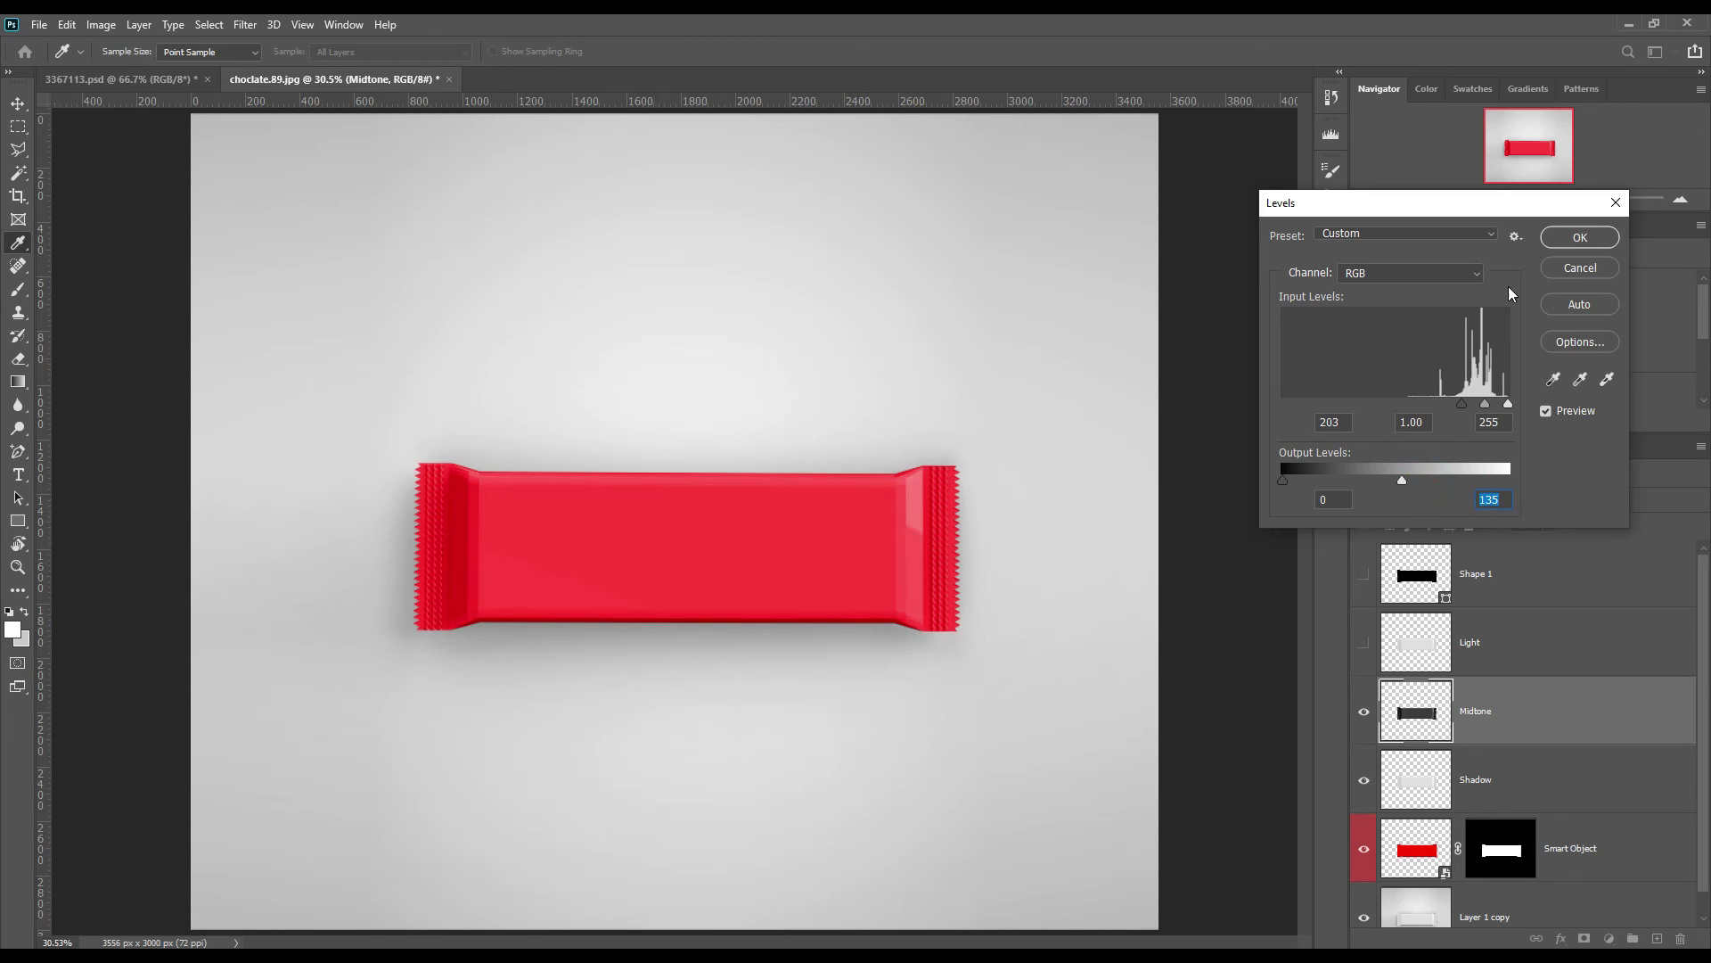
click(1580, 236)
Compare the wrapper with and without the Midtone layer and lower that layer's fill to 77%.
click(1364, 710)
click(1363, 711)
drag(1495, 533, 1476, 531)
Show the Light layer and set its blend mode to Screen.
click(1364, 642)
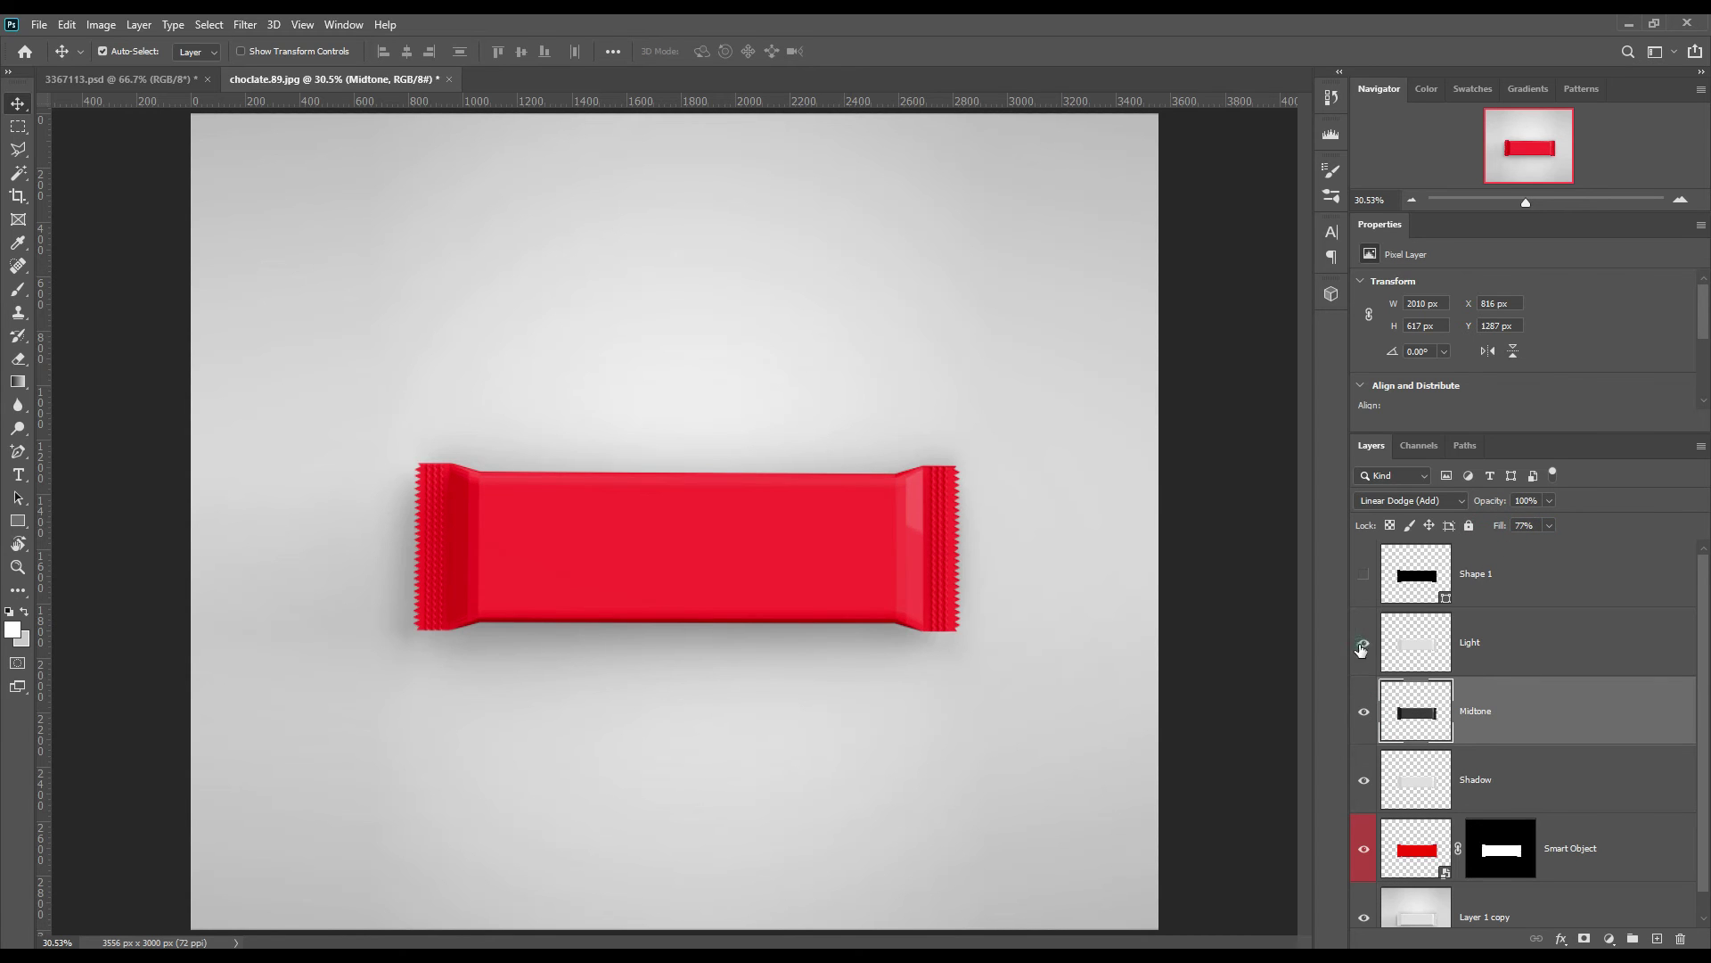
click(1497, 642)
click(1441, 499)
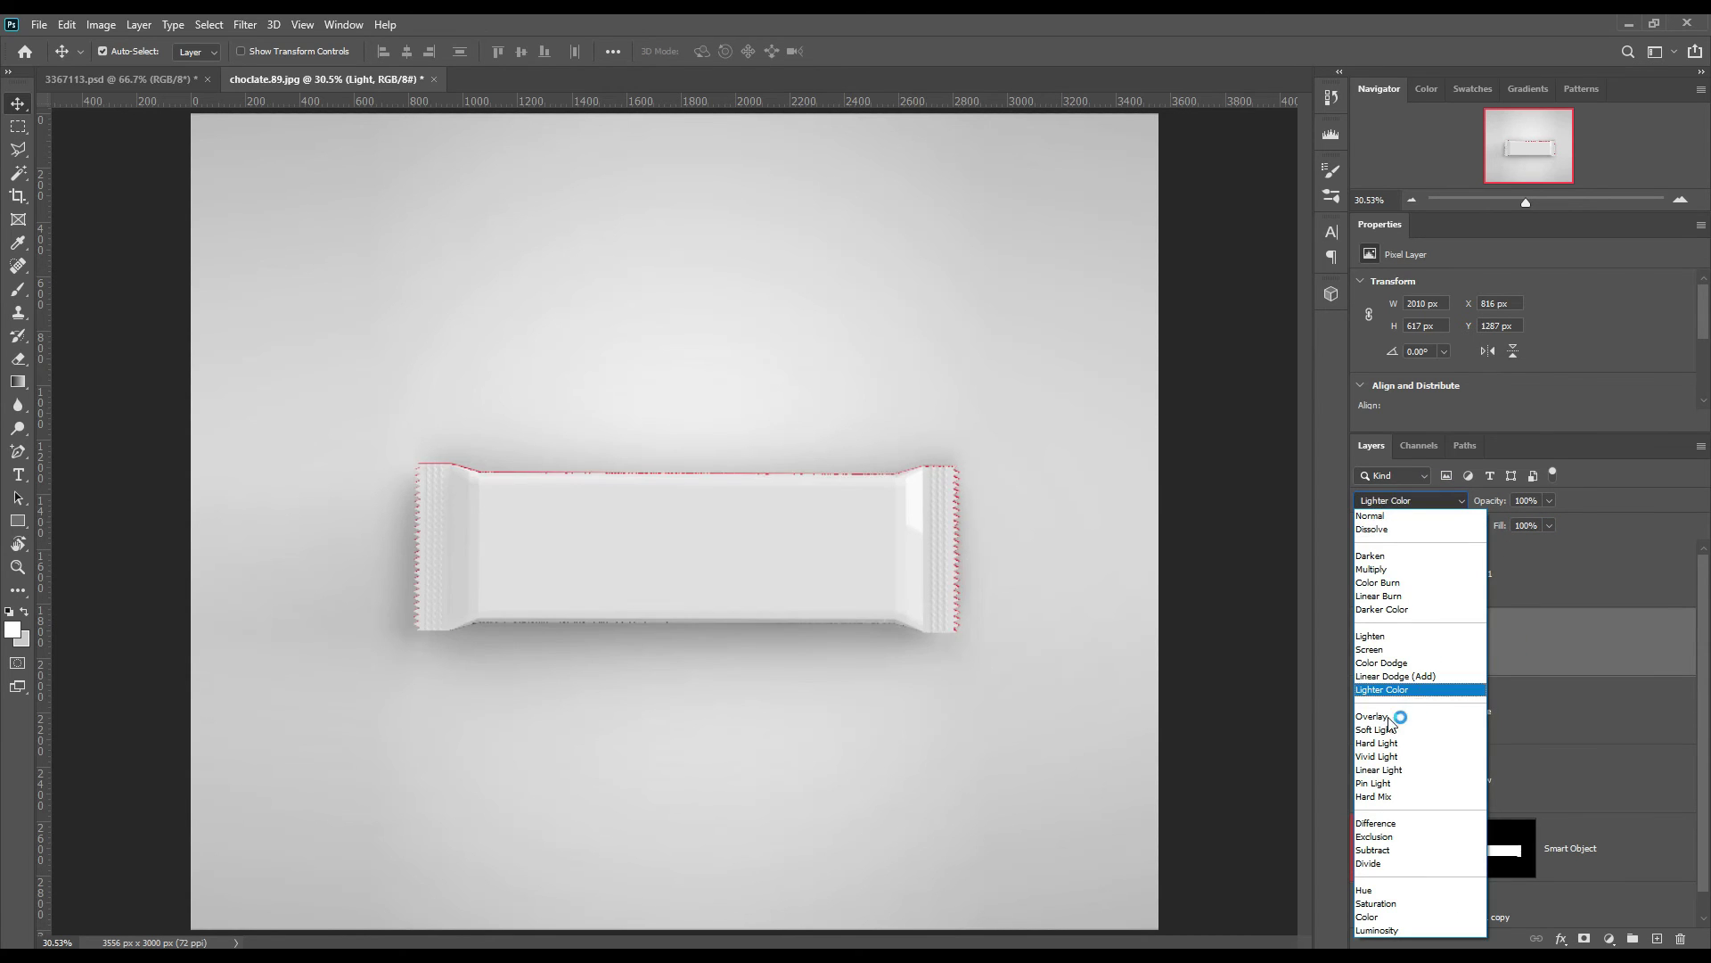
click(1386, 651)
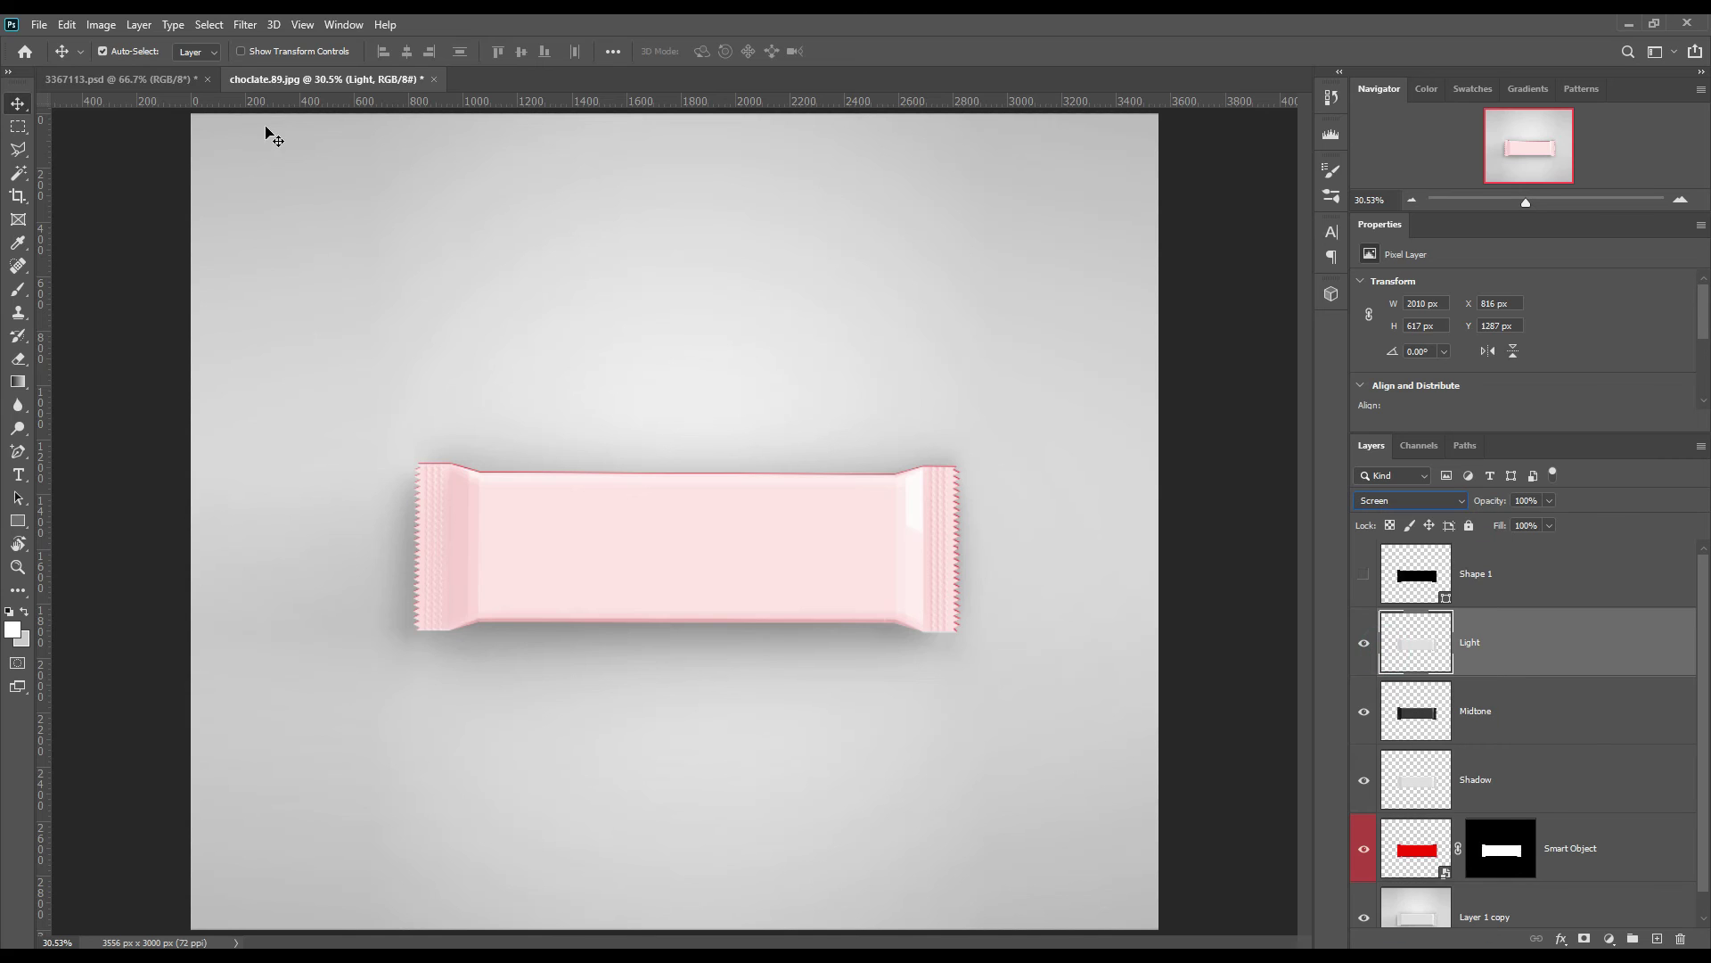
Apply a Levels adjustment to the Light layer with the input black level at 214 and lower its fill to 77%.
click(101, 24)
click(133, 69)
click(303, 87)
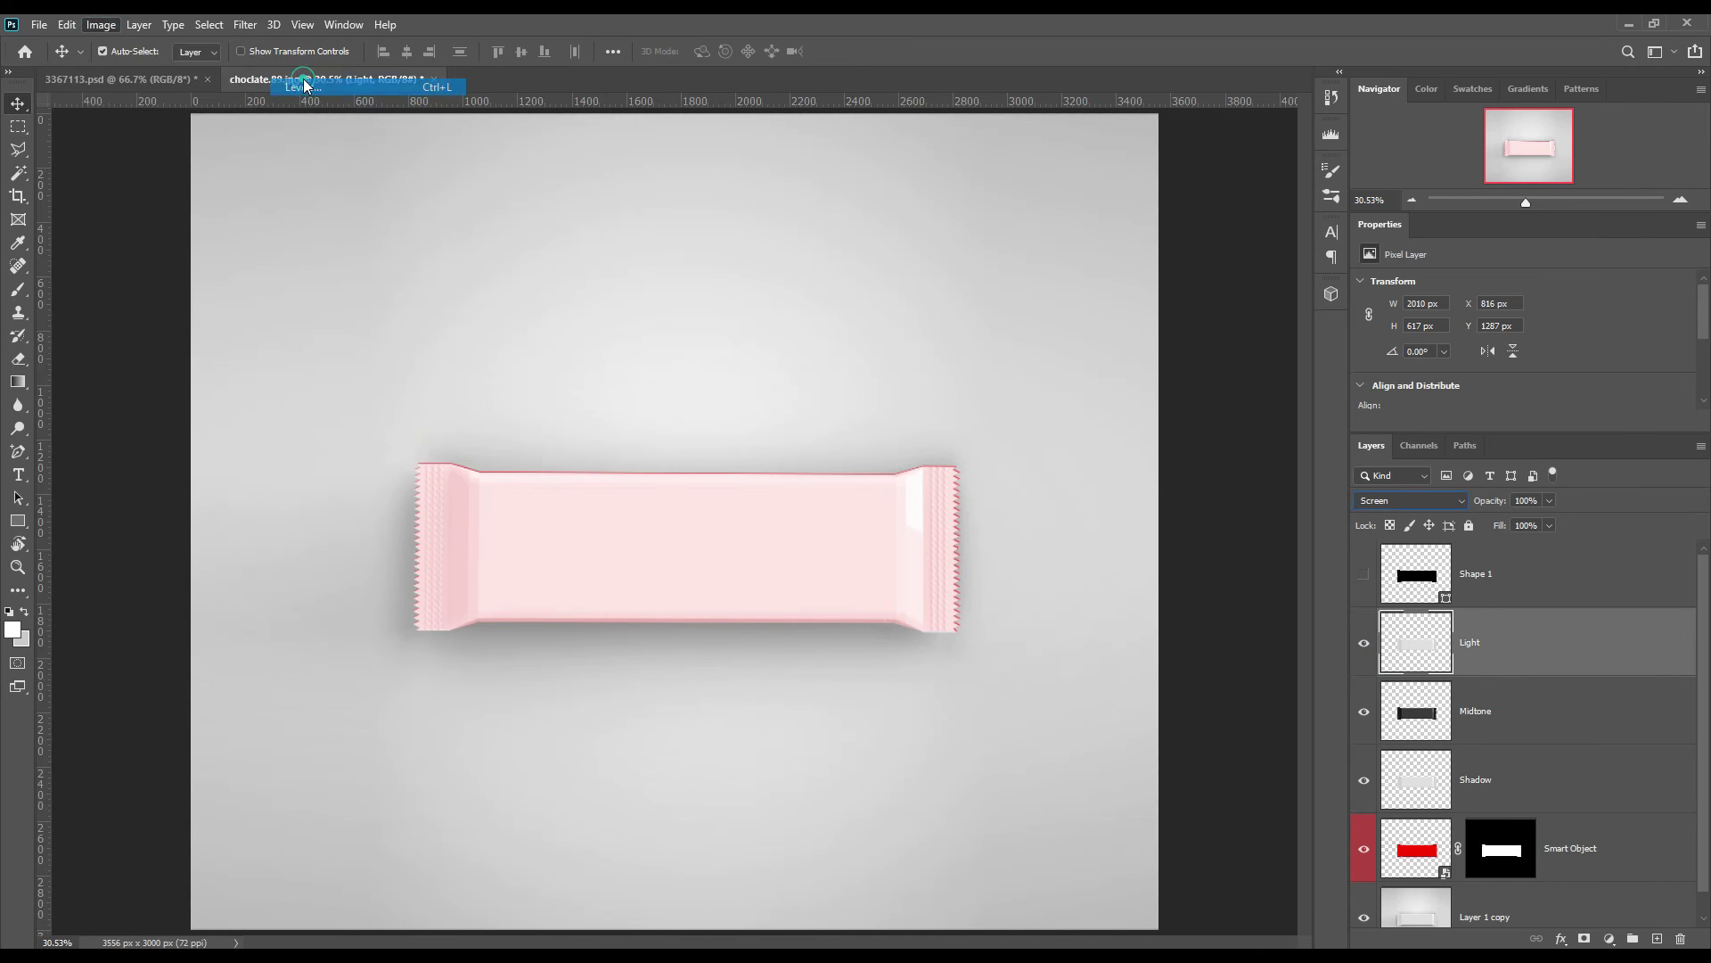
drag(1282, 404, 1473, 401)
click(1467, 401)
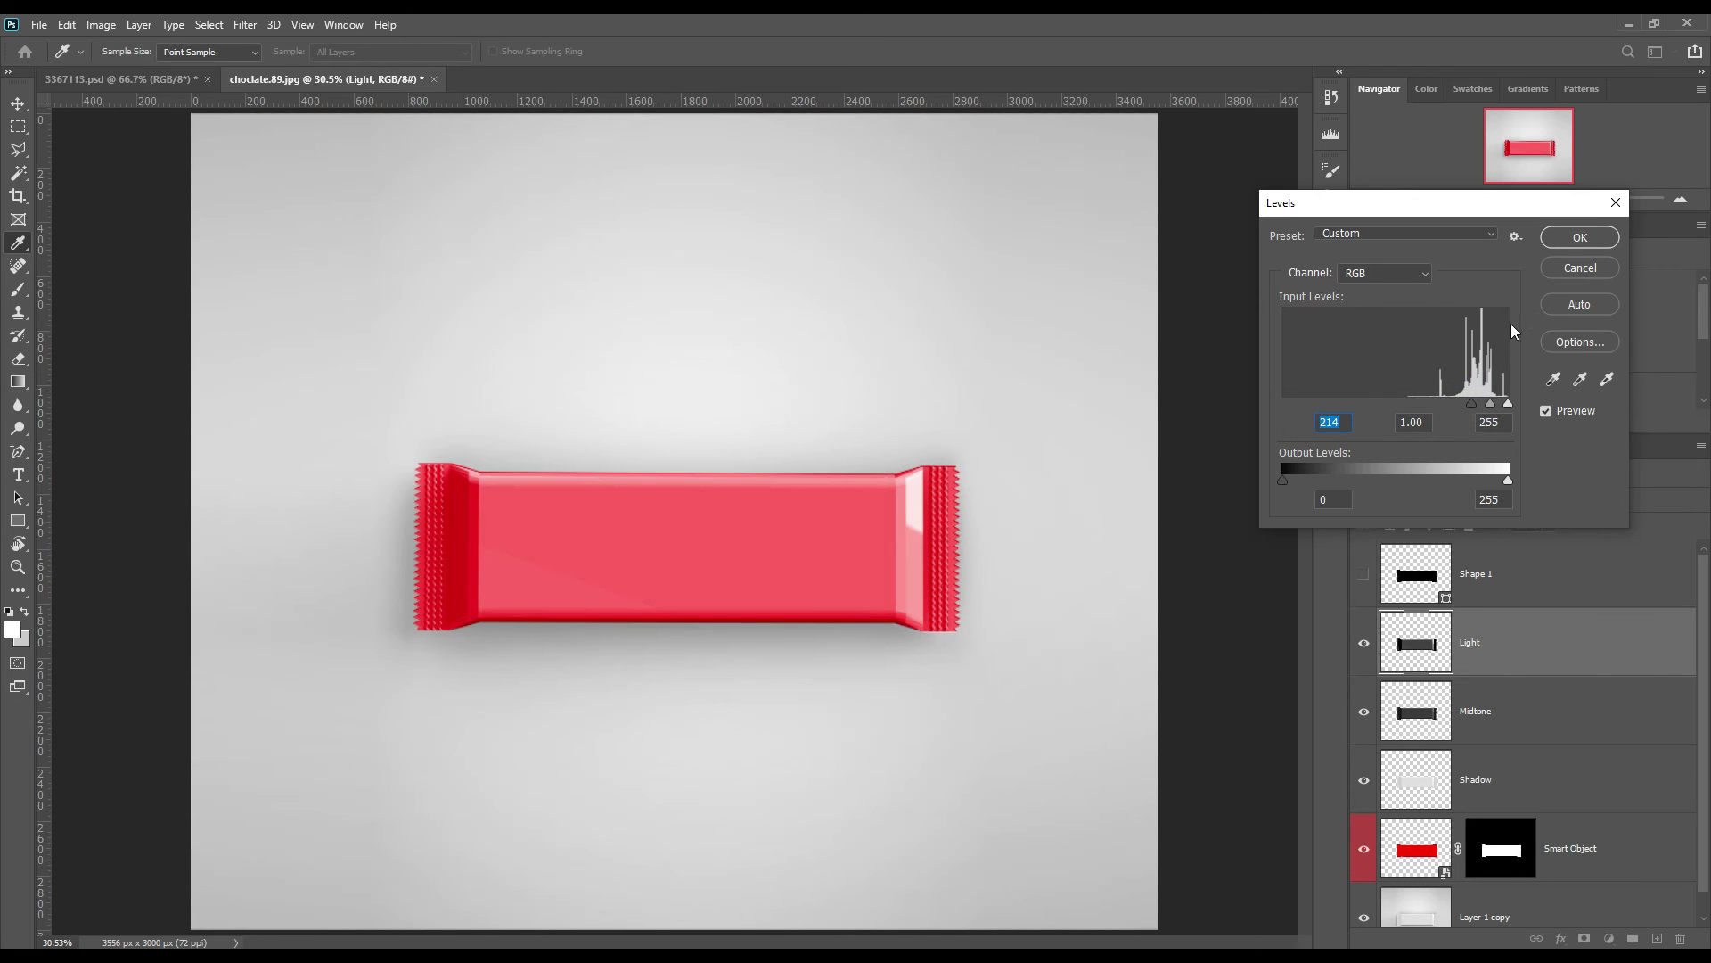
click(1578, 237)
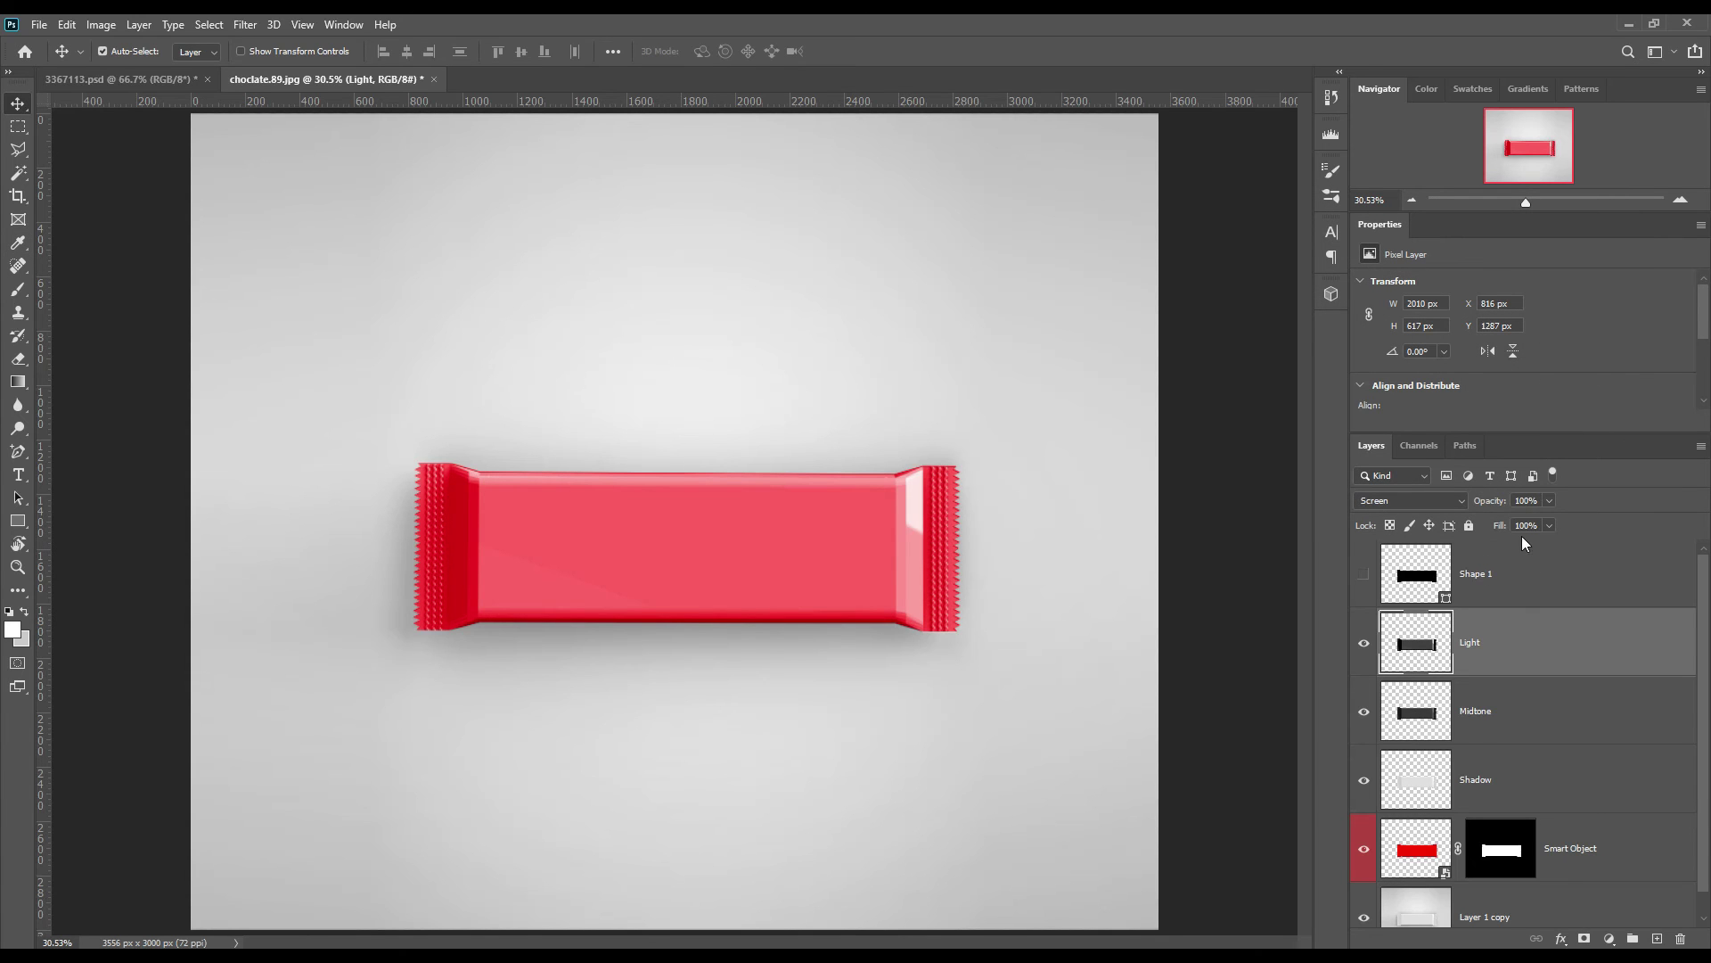
drag(1497, 530, 1478, 528)
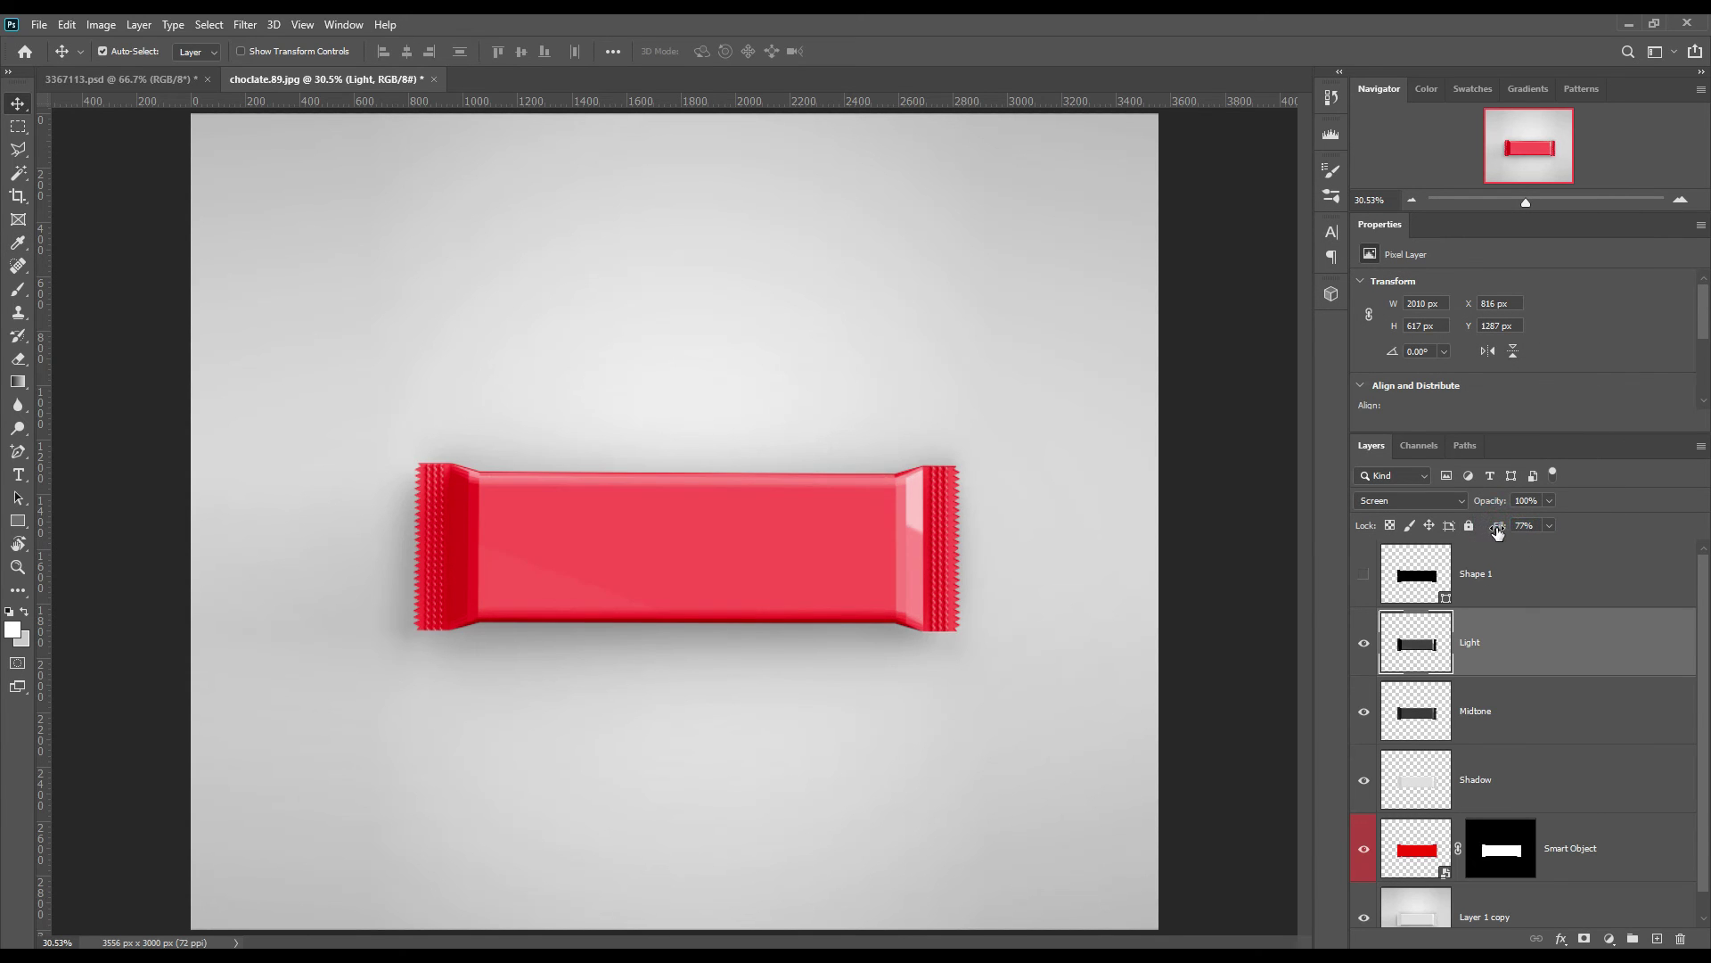
Compare the wrapper with and without the Light layer and lower that layer's fill to 66%.
click(1364, 643)
click(1363, 643)
click(1553, 633)
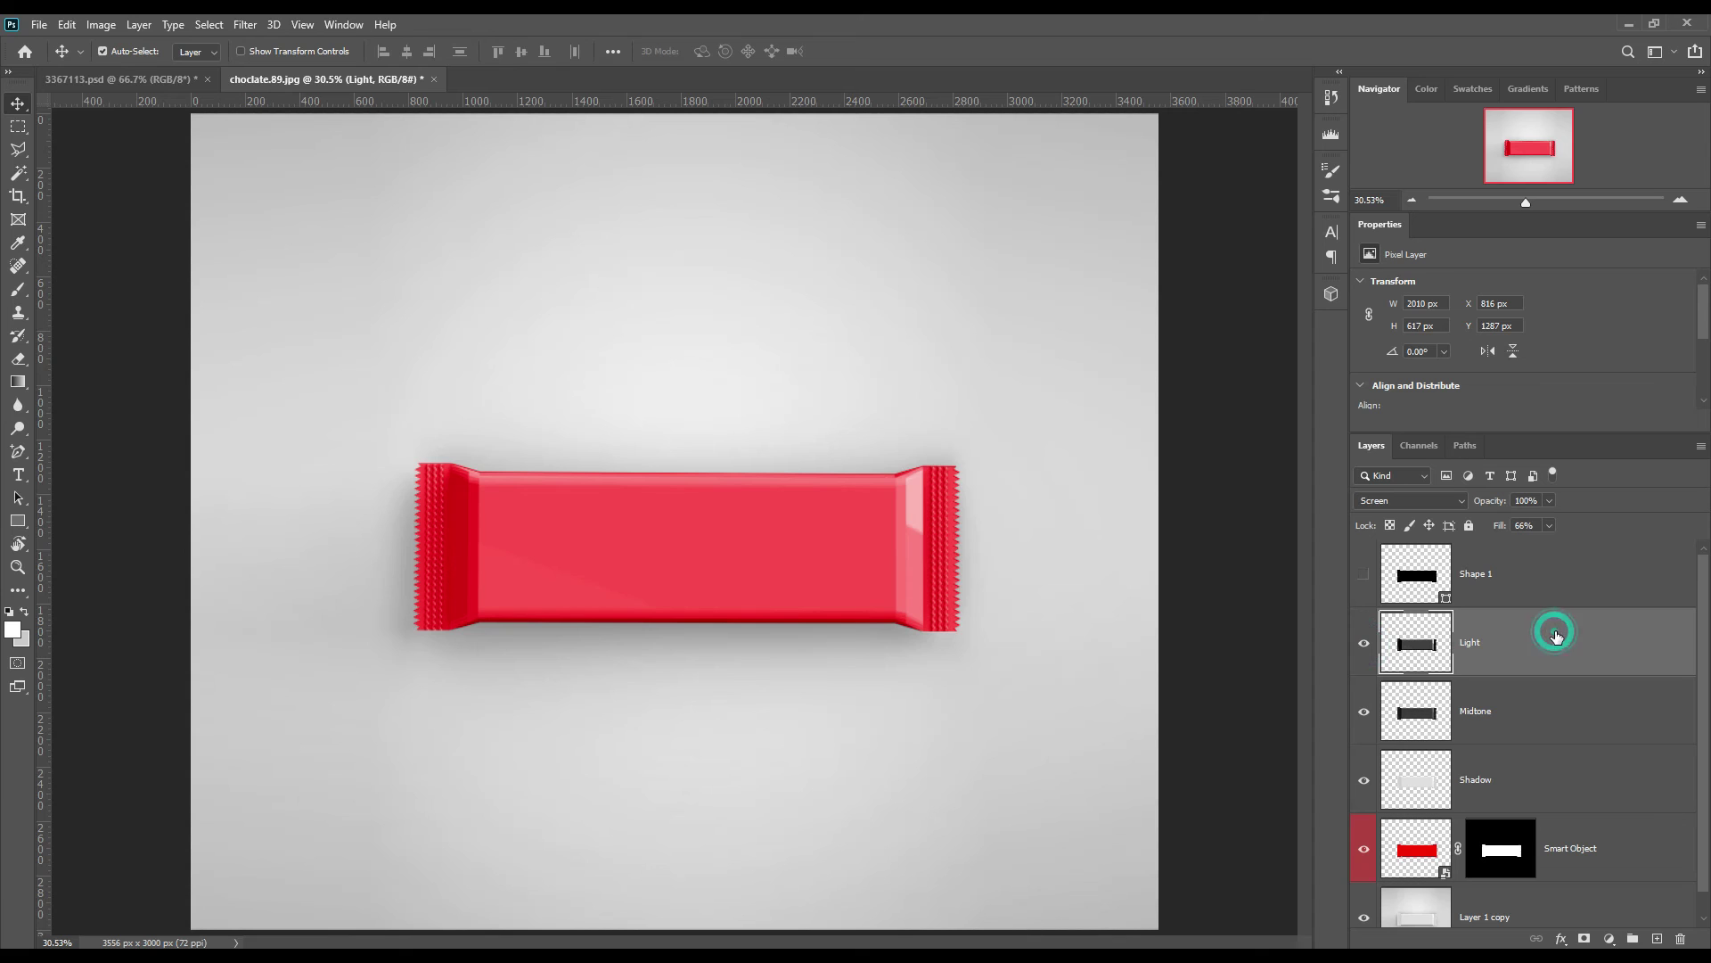
Group the Light, Midtone and Shadow layers and name the group FX.
shift+click(1531, 773)
key(ctrl+g)
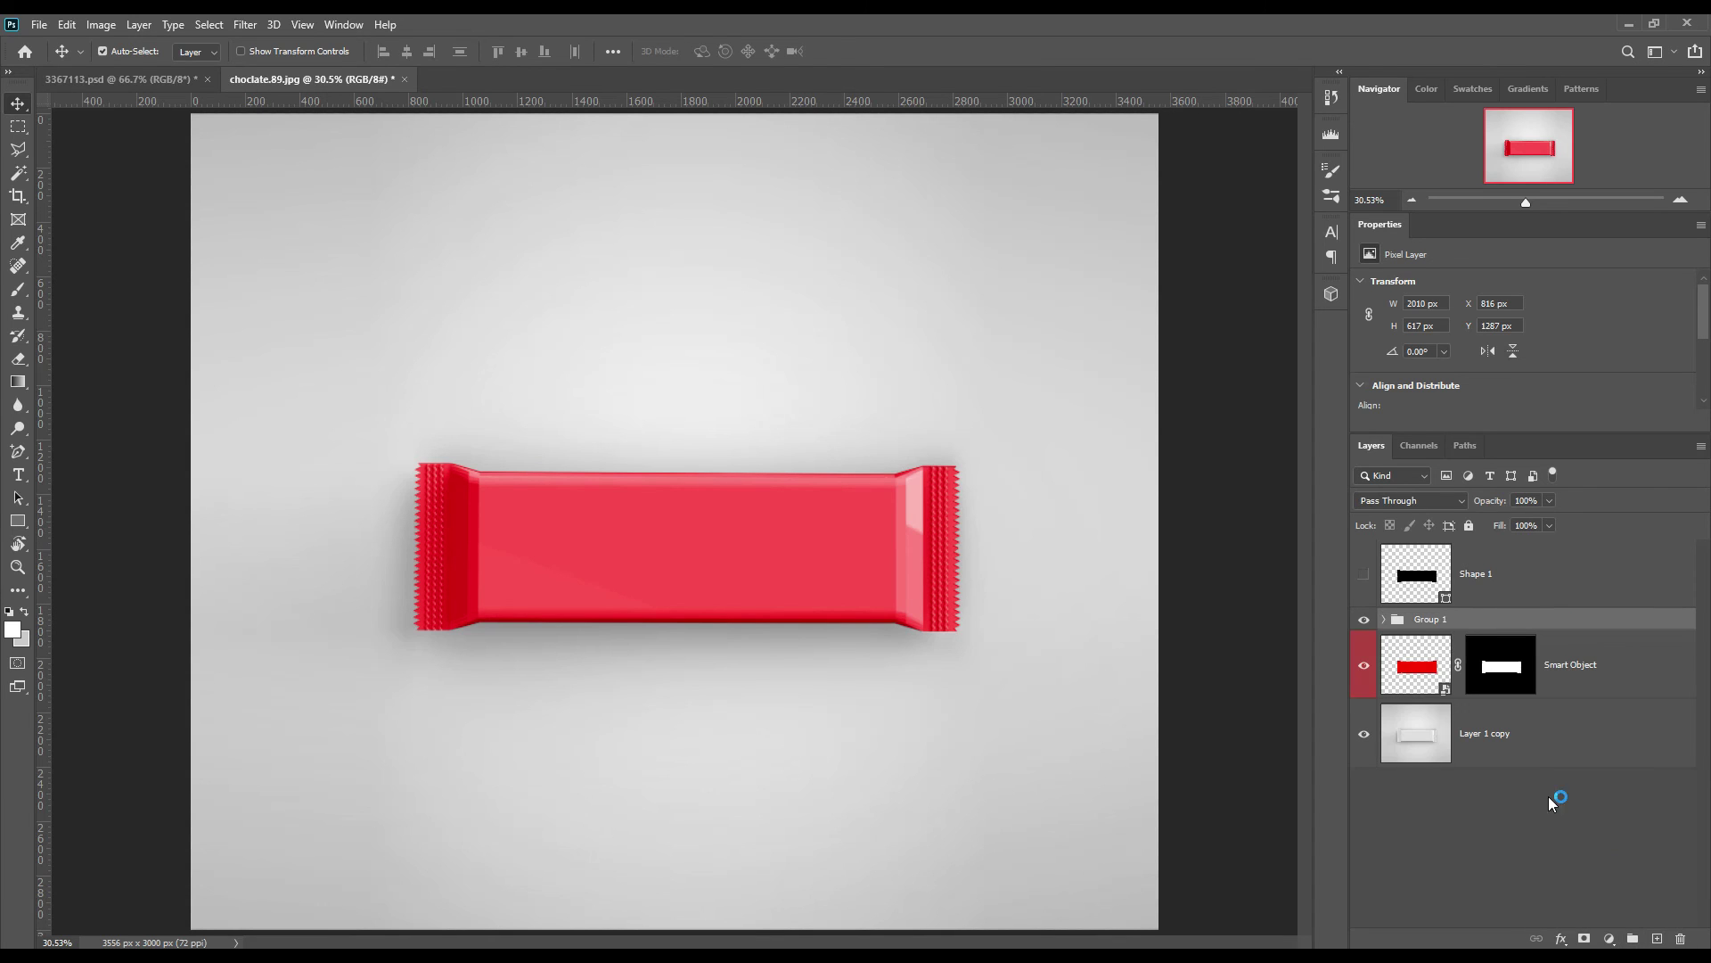
double_click(1436, 619)
text(FX)
key(Return)
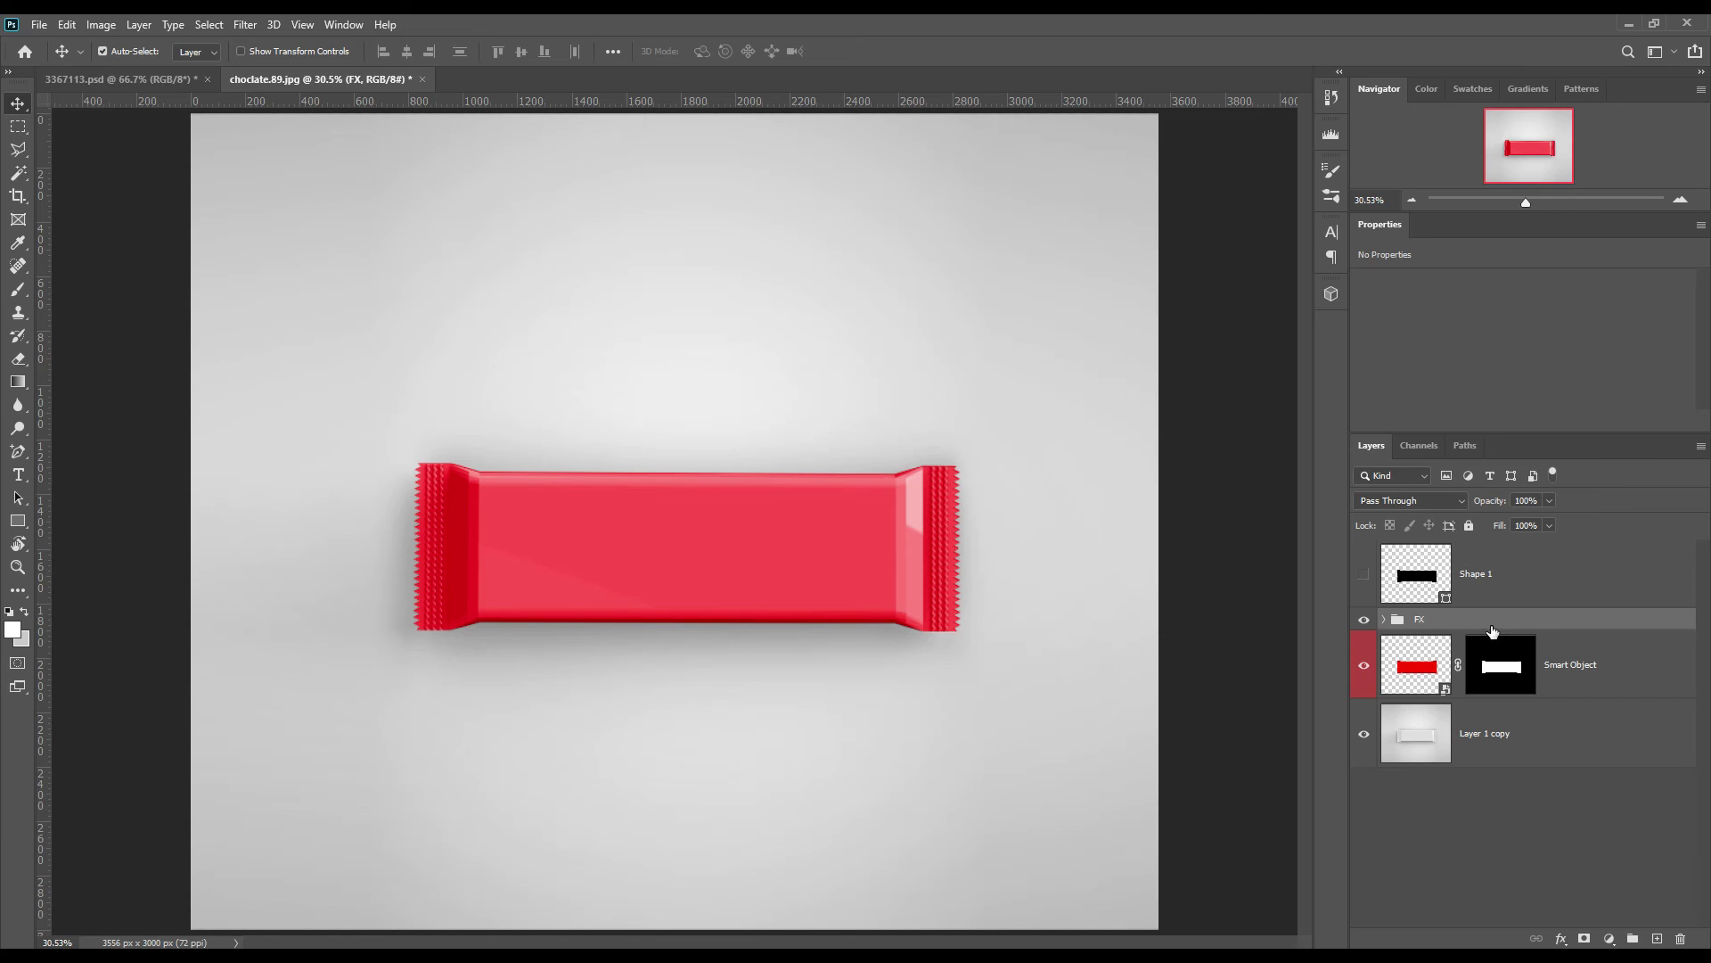
Open the wrapper smart object's contents and copy the chocolate truffle image from 3367113.psd into it.
click(1480, 730)
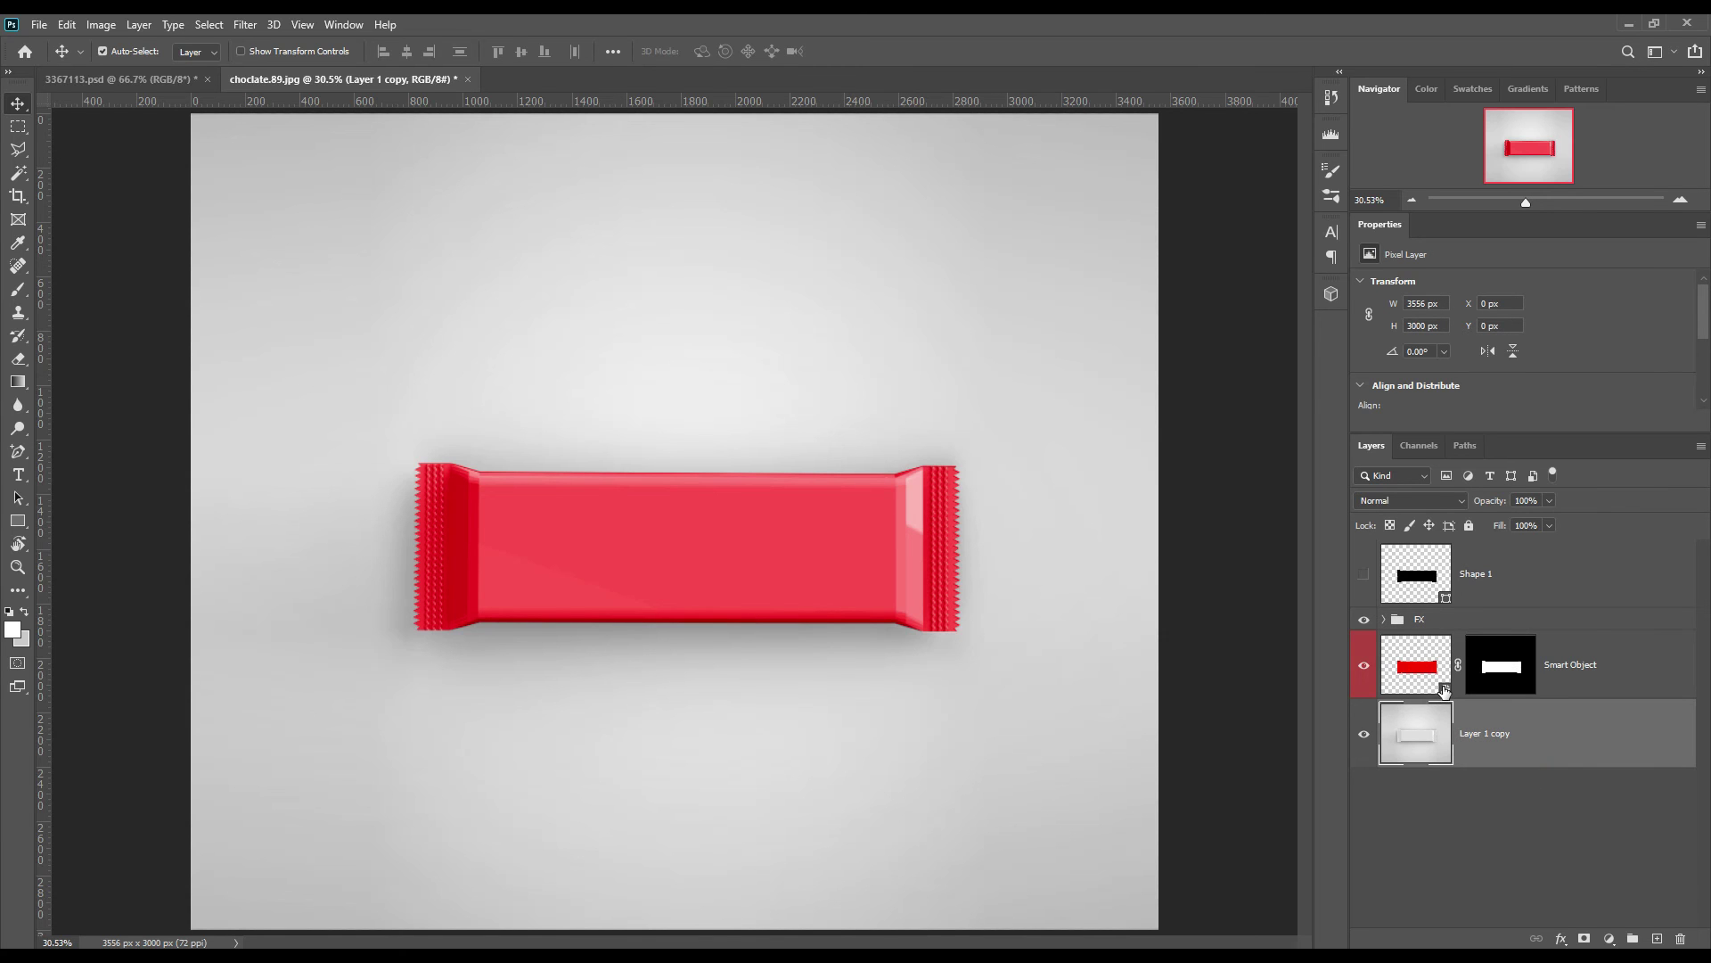
double_click(1417, 666)
click(126, 81)
drag(126, 80, 765, 495)
Stretch the dark strip at the chocolate image's right end to the canvas edge so it covers the exposed red area.
key(m)
drag(1025, 321, 1112, 720)
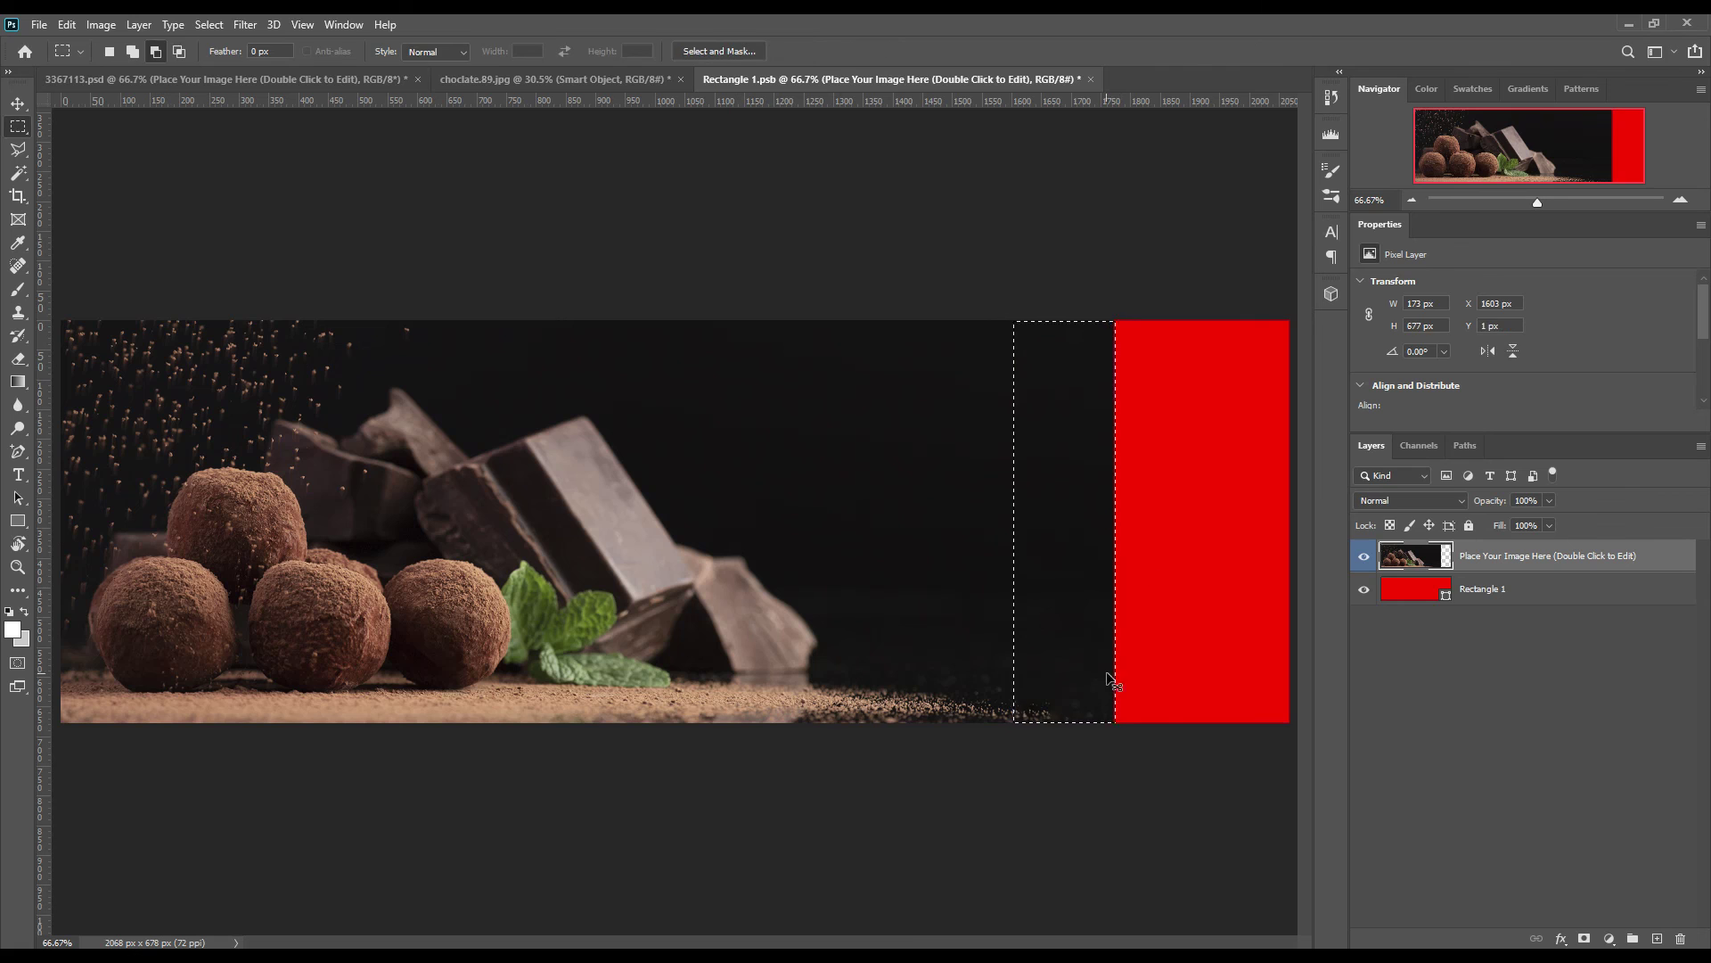
key(ctrl+t)
drag(1112, 520, 1290, 521)
click(883, 50)
key(ctrl+d)
key(ctrl+t)
key(Return)
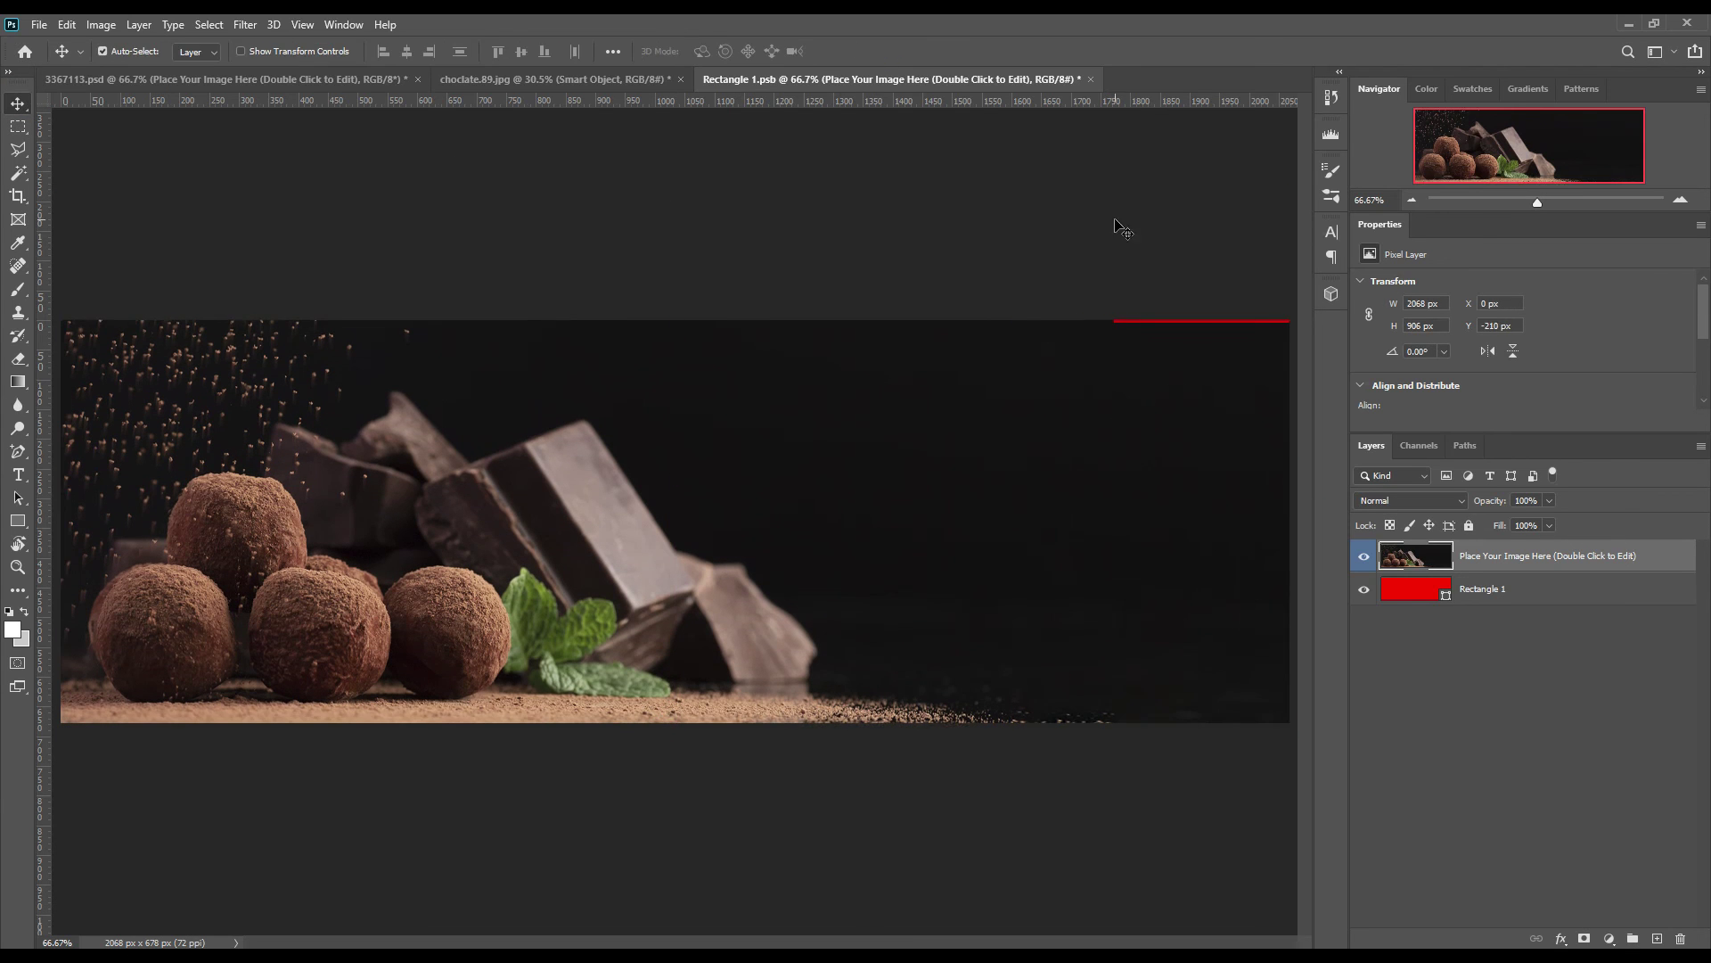
Add the white title "Chocolate" in the Mustard Personal Use font at 169 pt and position it over the upper middle of the image.
key(t)
click(611, 439)
text(Chocolate)
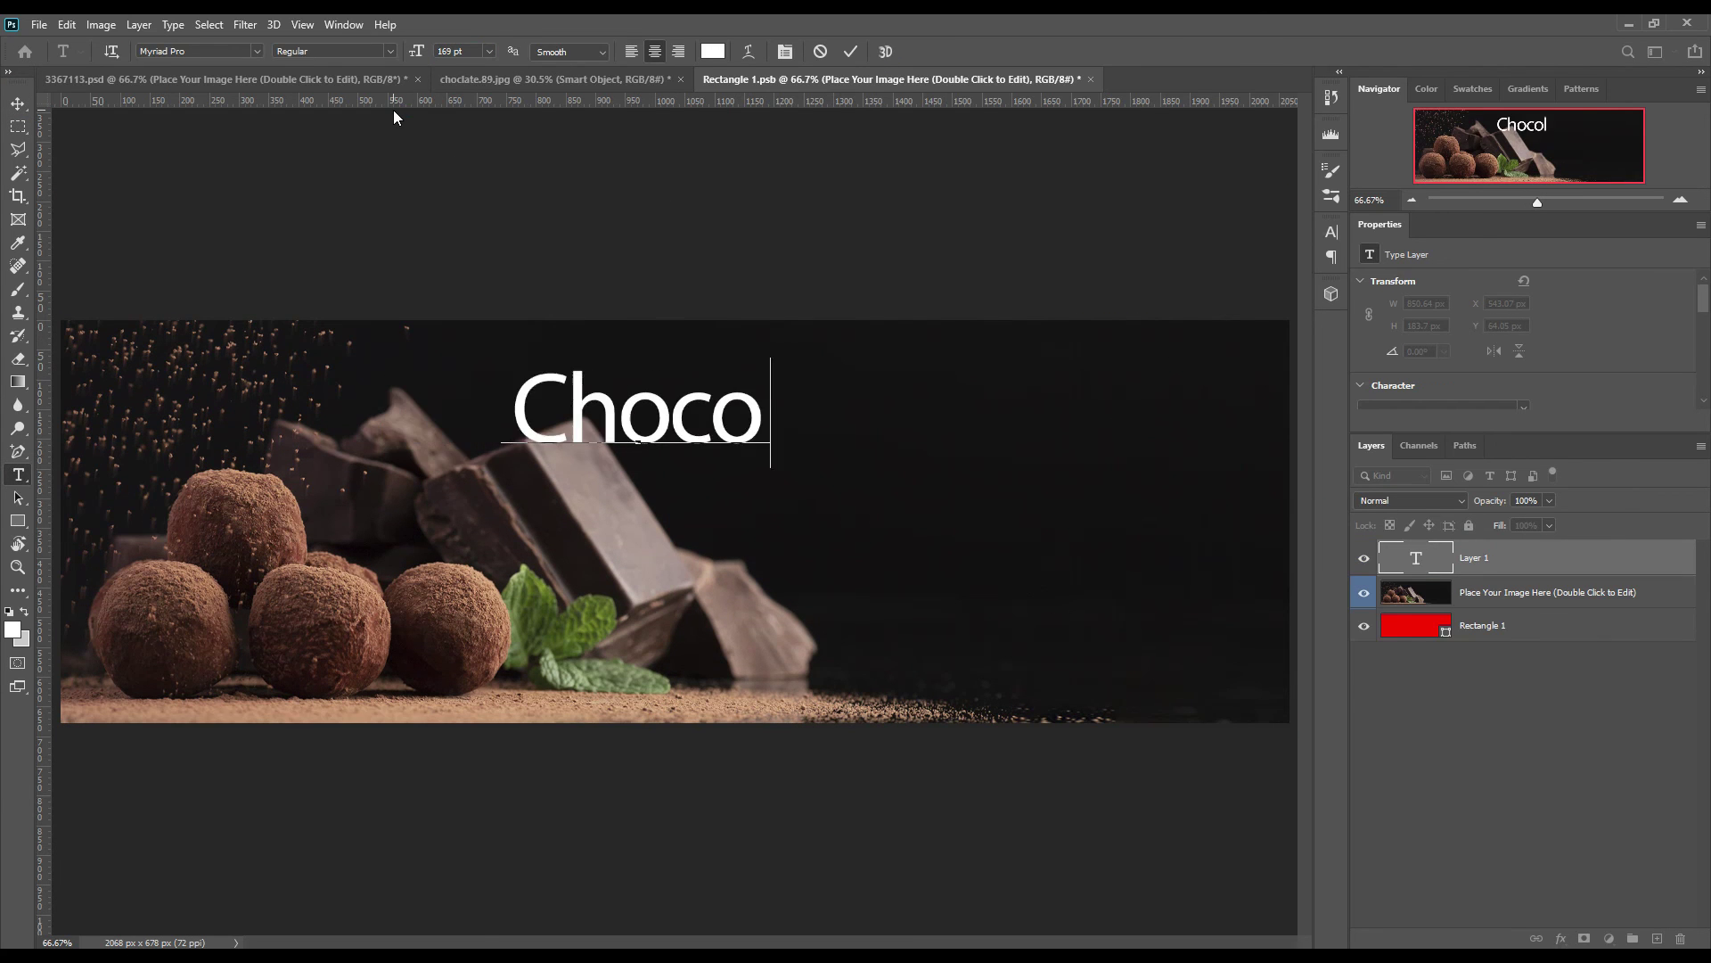
click(257, 51)
click(374, 191)
key(ctrl+Return)
key(v)
mouse_move(808, 458)
mouse_down()
mouse_move(884, 446)
mouse_move(800, 438)
mouse_up()
Add a centred four-line Lorem ipsum paragraph in white and position it just below the Chocolate title.
key(t)
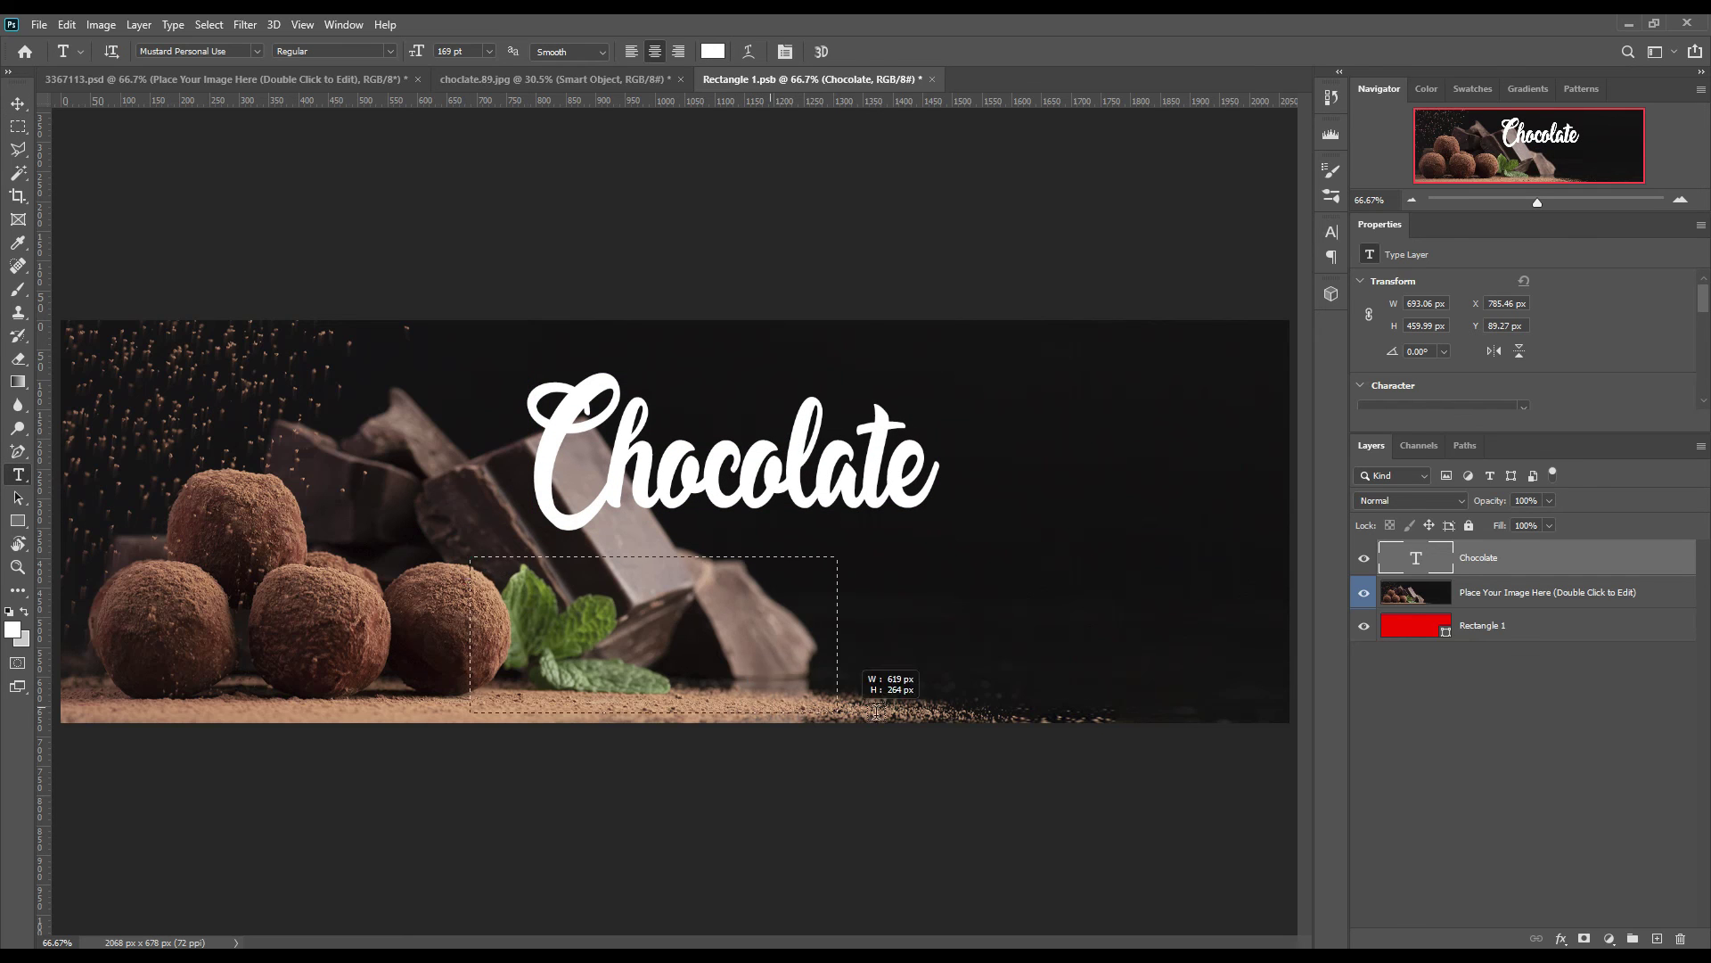
click(780, 659)
mouse_move(424, 53)
mouse_down()
mouse_move(405, 55)
mouse_move(413, 76)
mouse_up()
key(ctrl+Return)
key(v)
drag(784, 571, 759, 557)
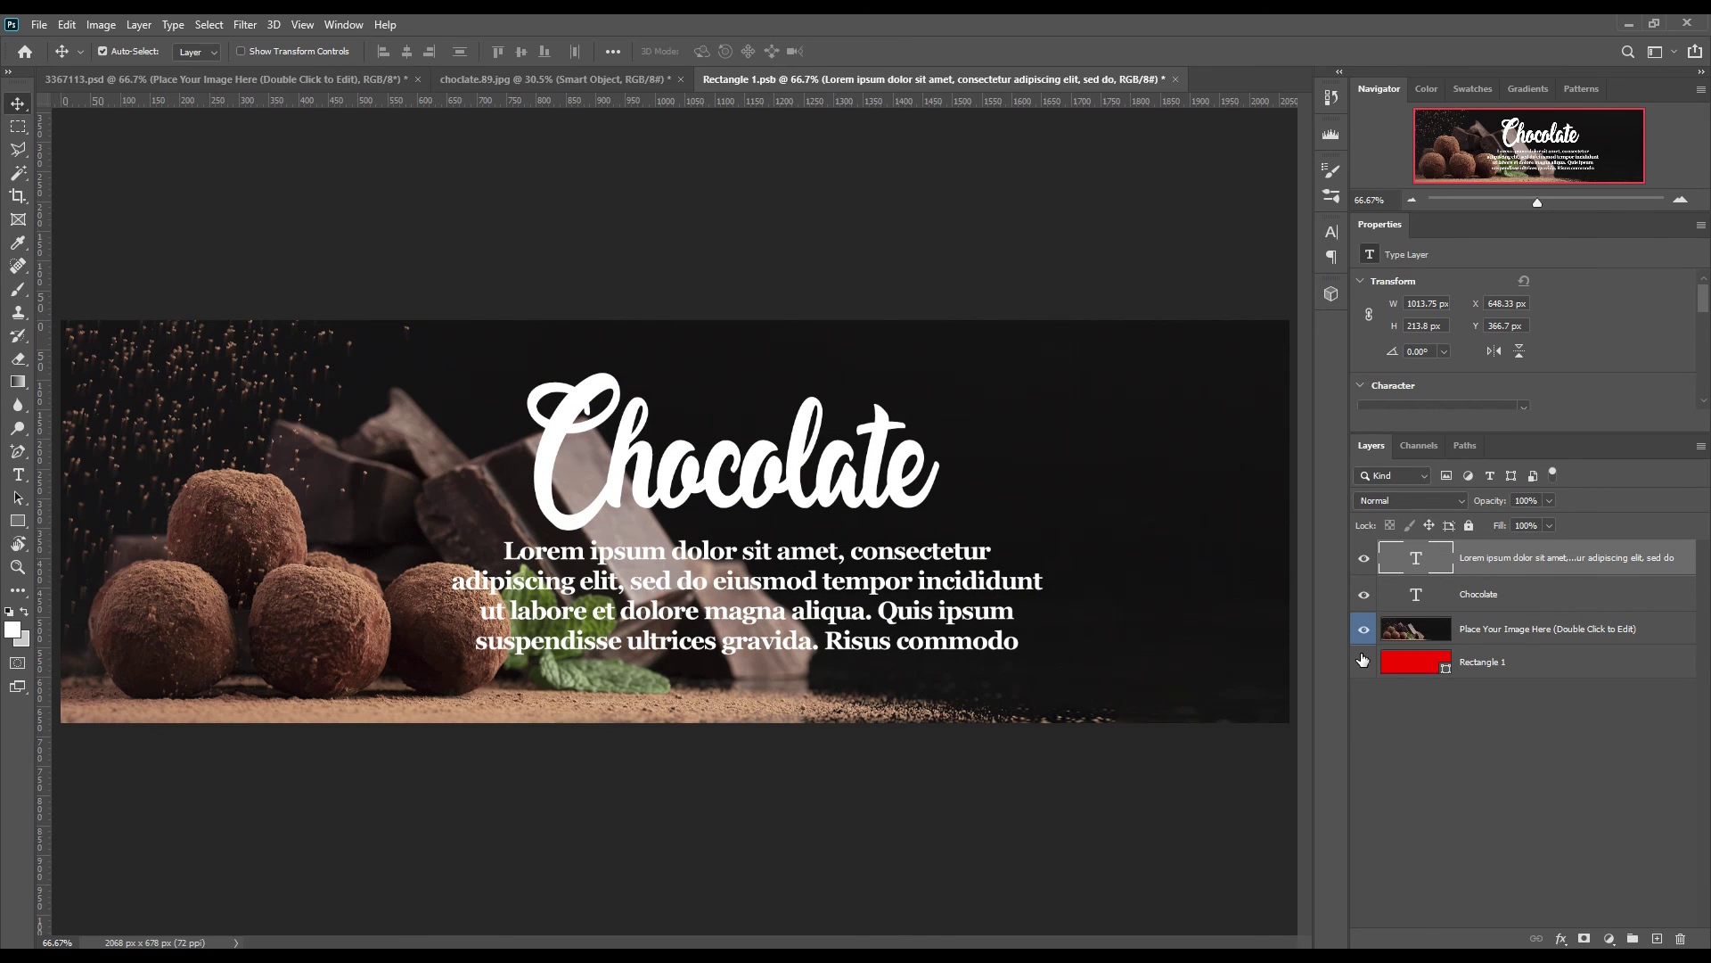
Save the smart object's contents and return to the choclate.89.jpg mockup document.
click(40, 25)
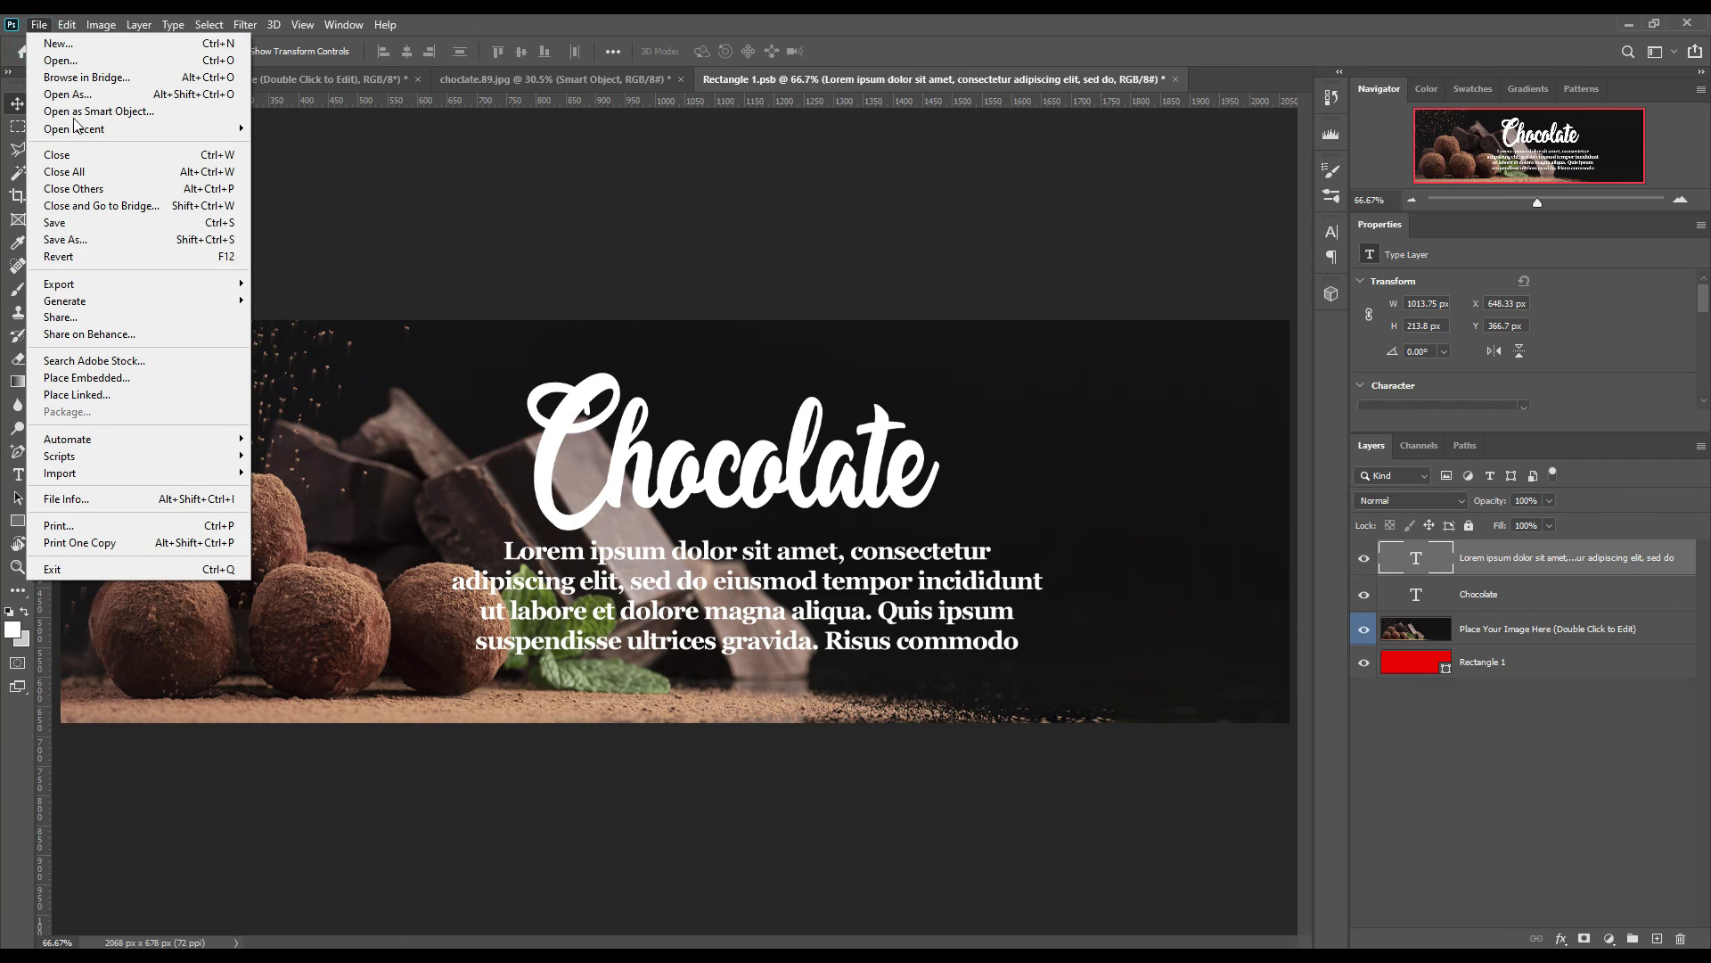
click(78, 223)
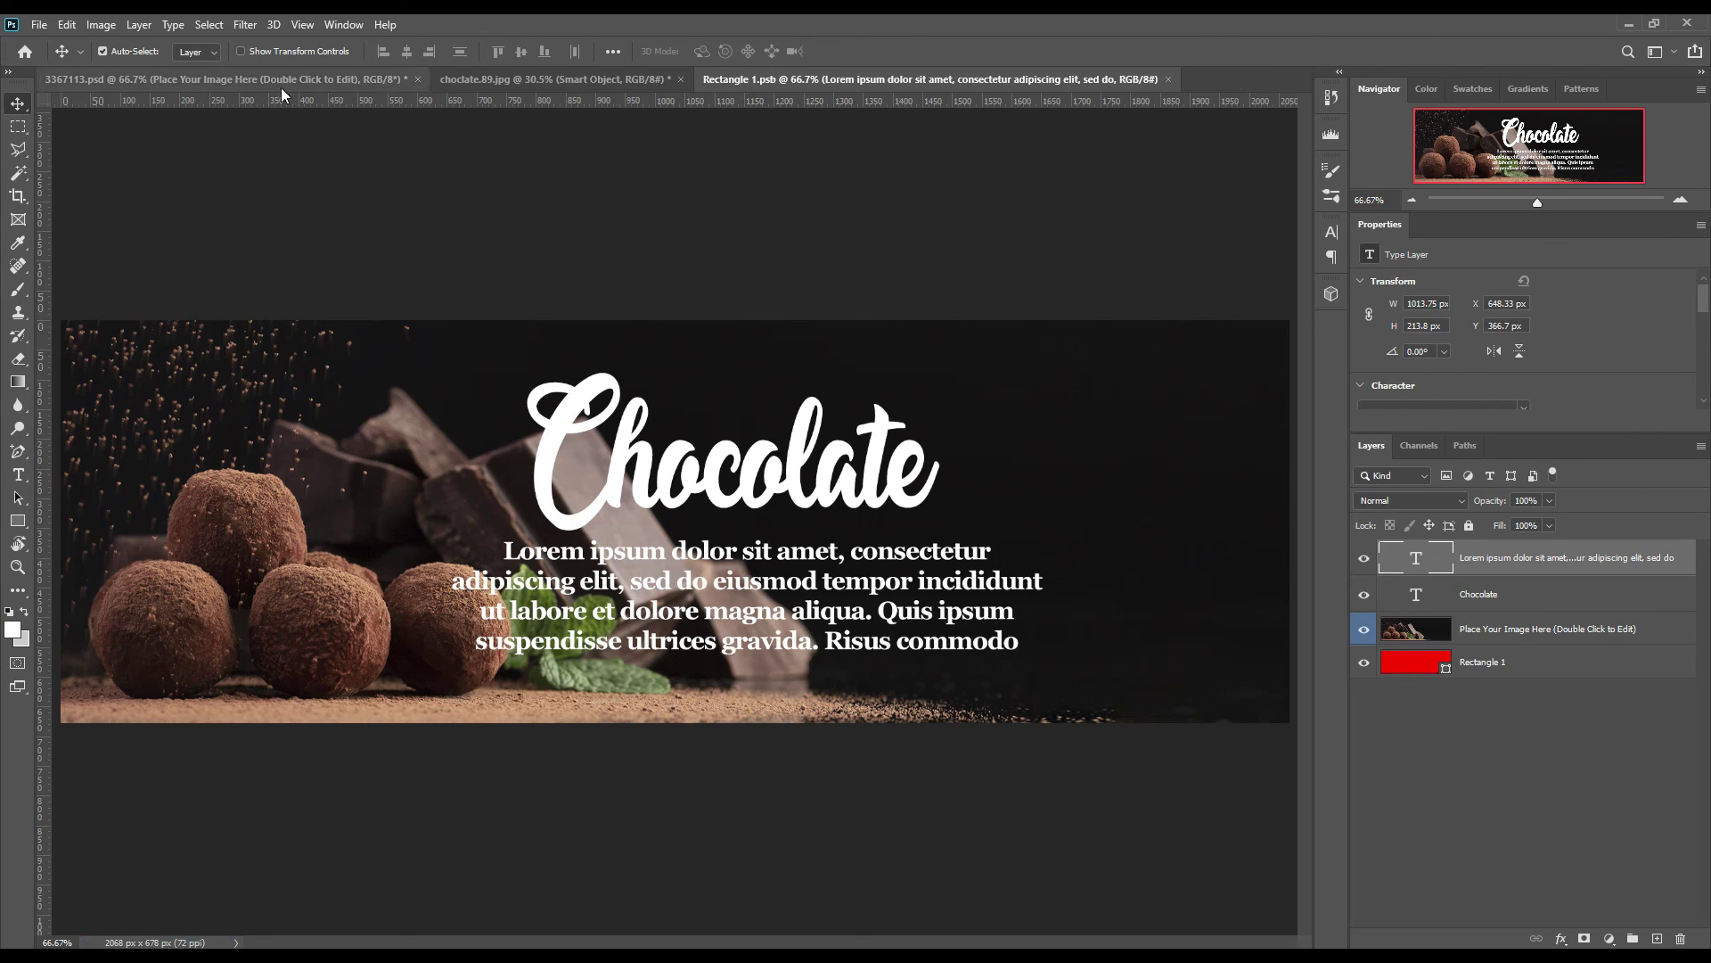
click(471, 79)
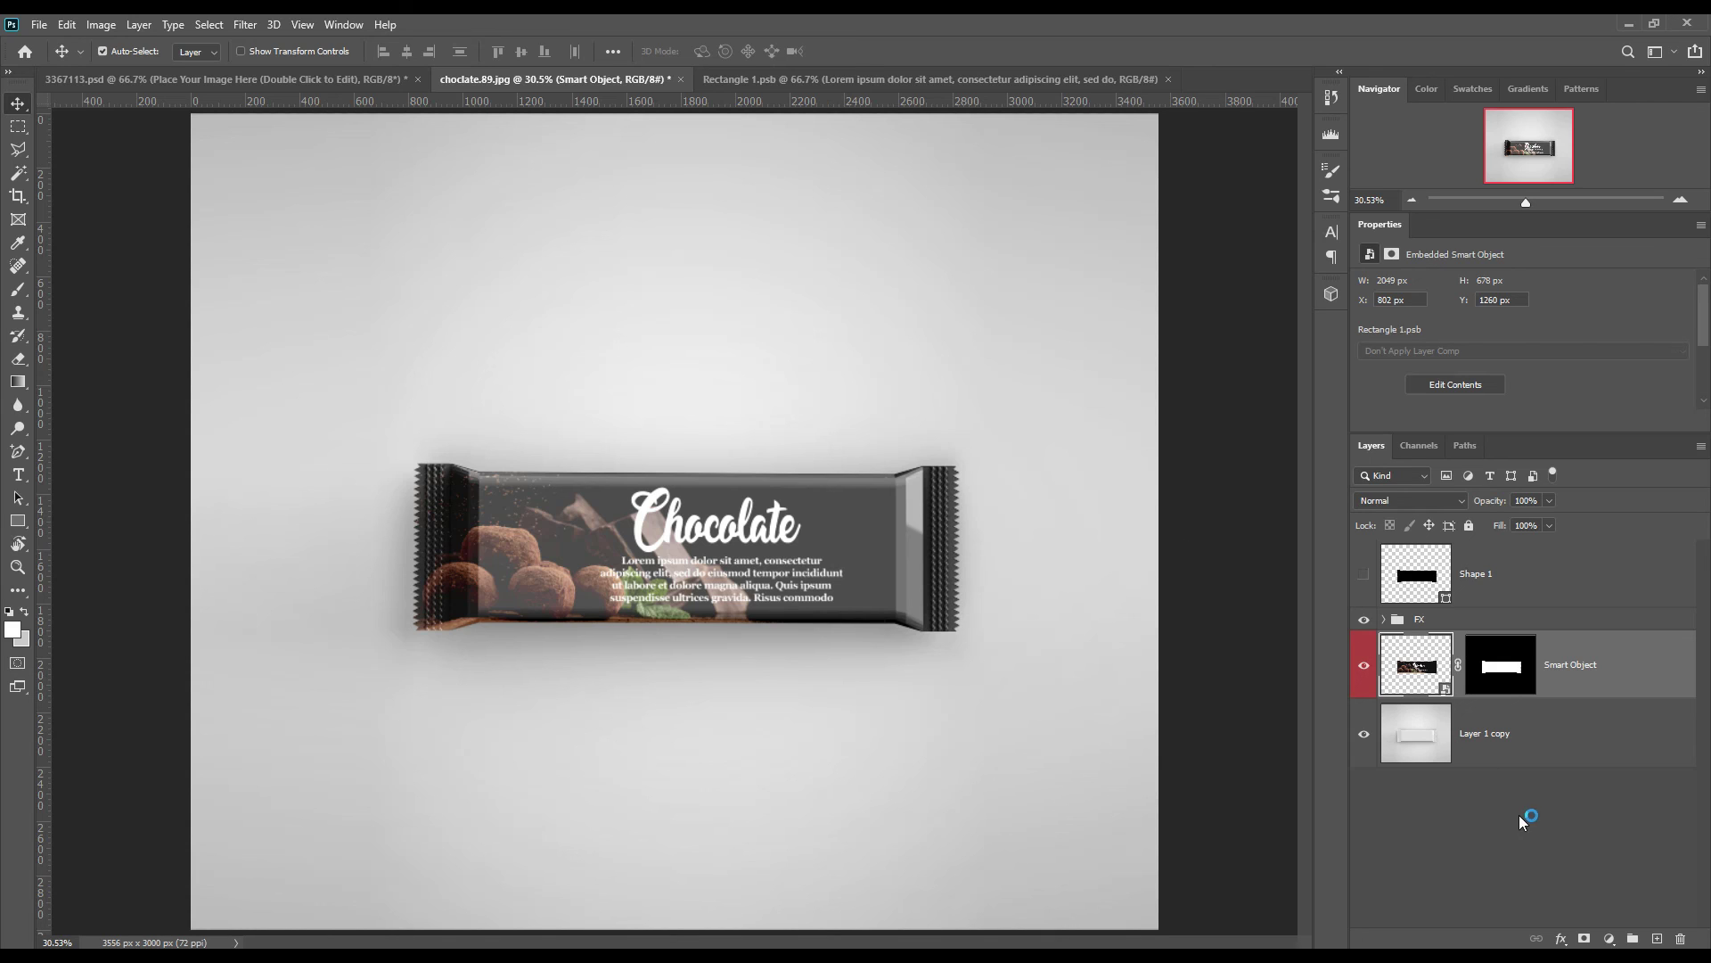
Add a Solid Color fill layer above Layer 1 copy in brown #775850 sampled from the truffles, with its blend mode set to Linear Burn.
click(1518, 722)
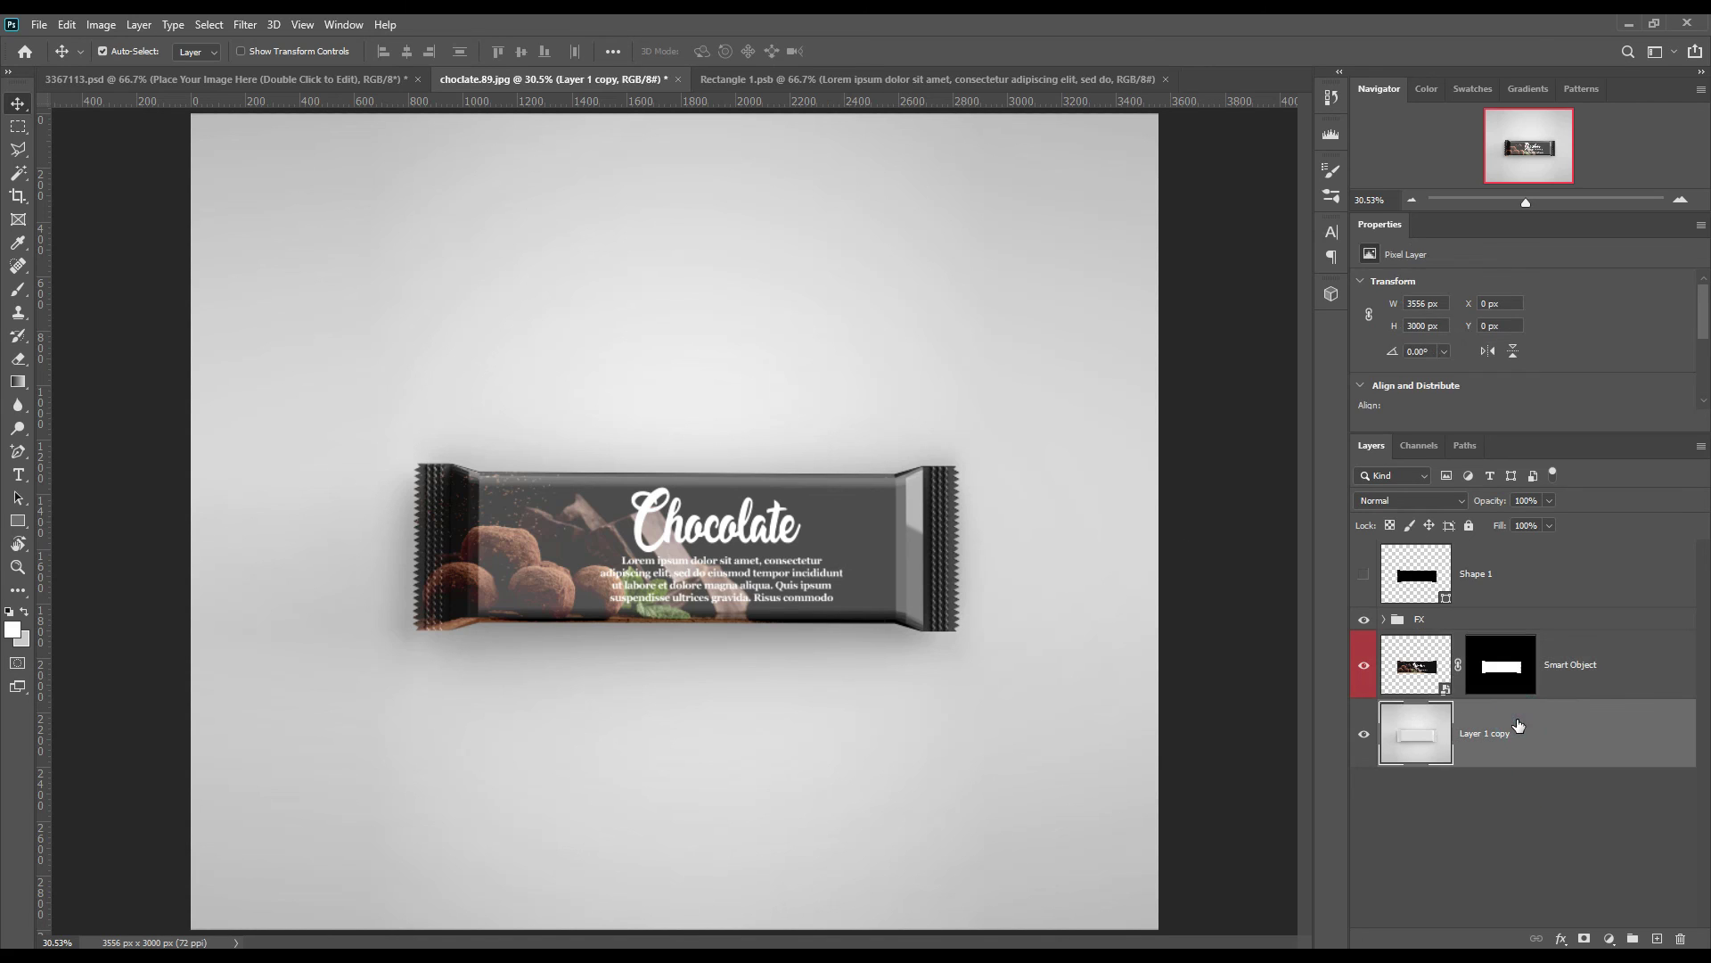
click(1609, 939)
click(1607, 622)
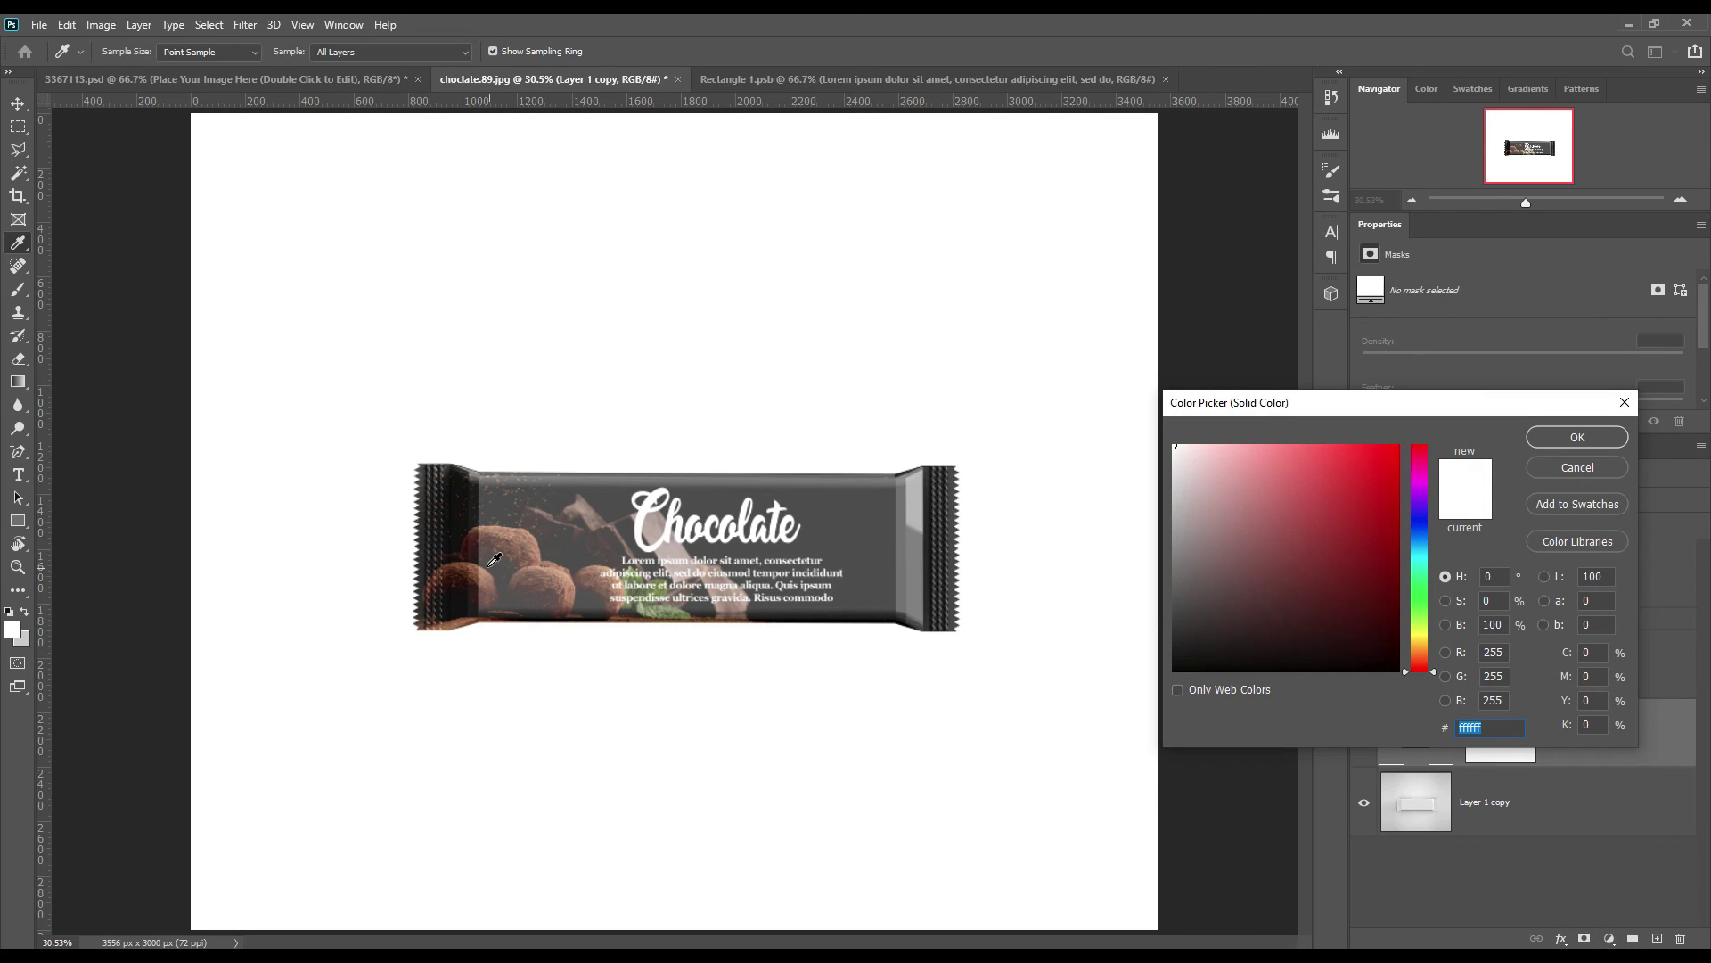
click(497, 535)
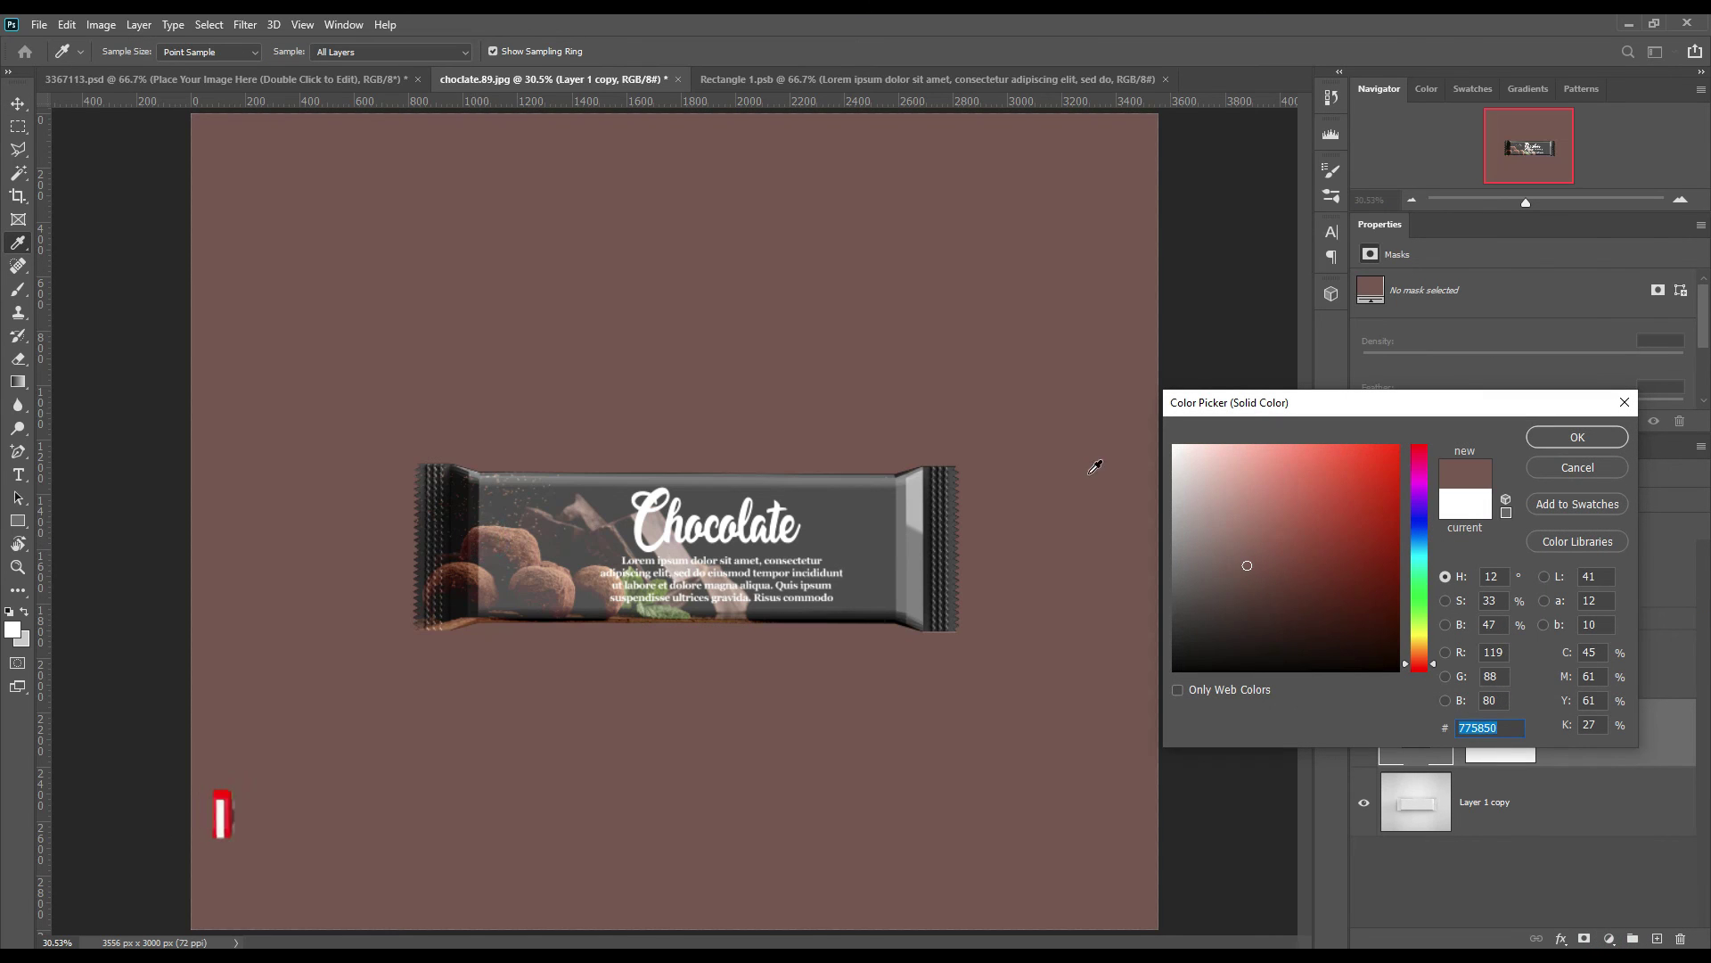
click(1560, 440)
click(1408, 500)
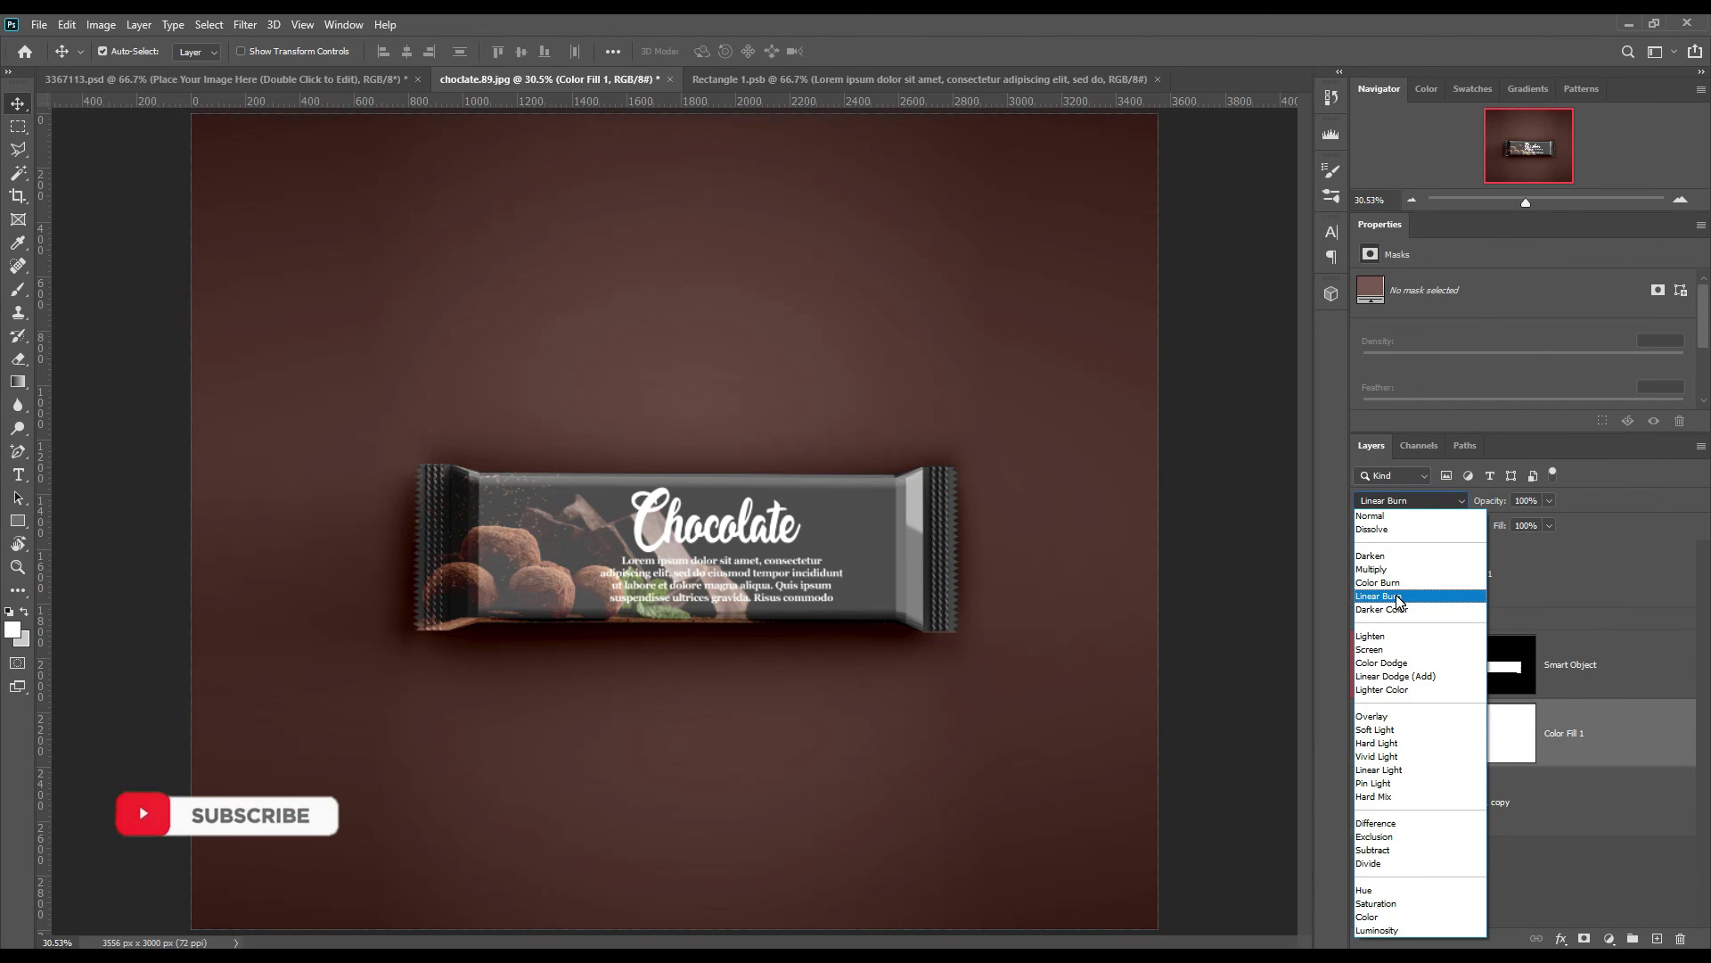
click(1397, 597)
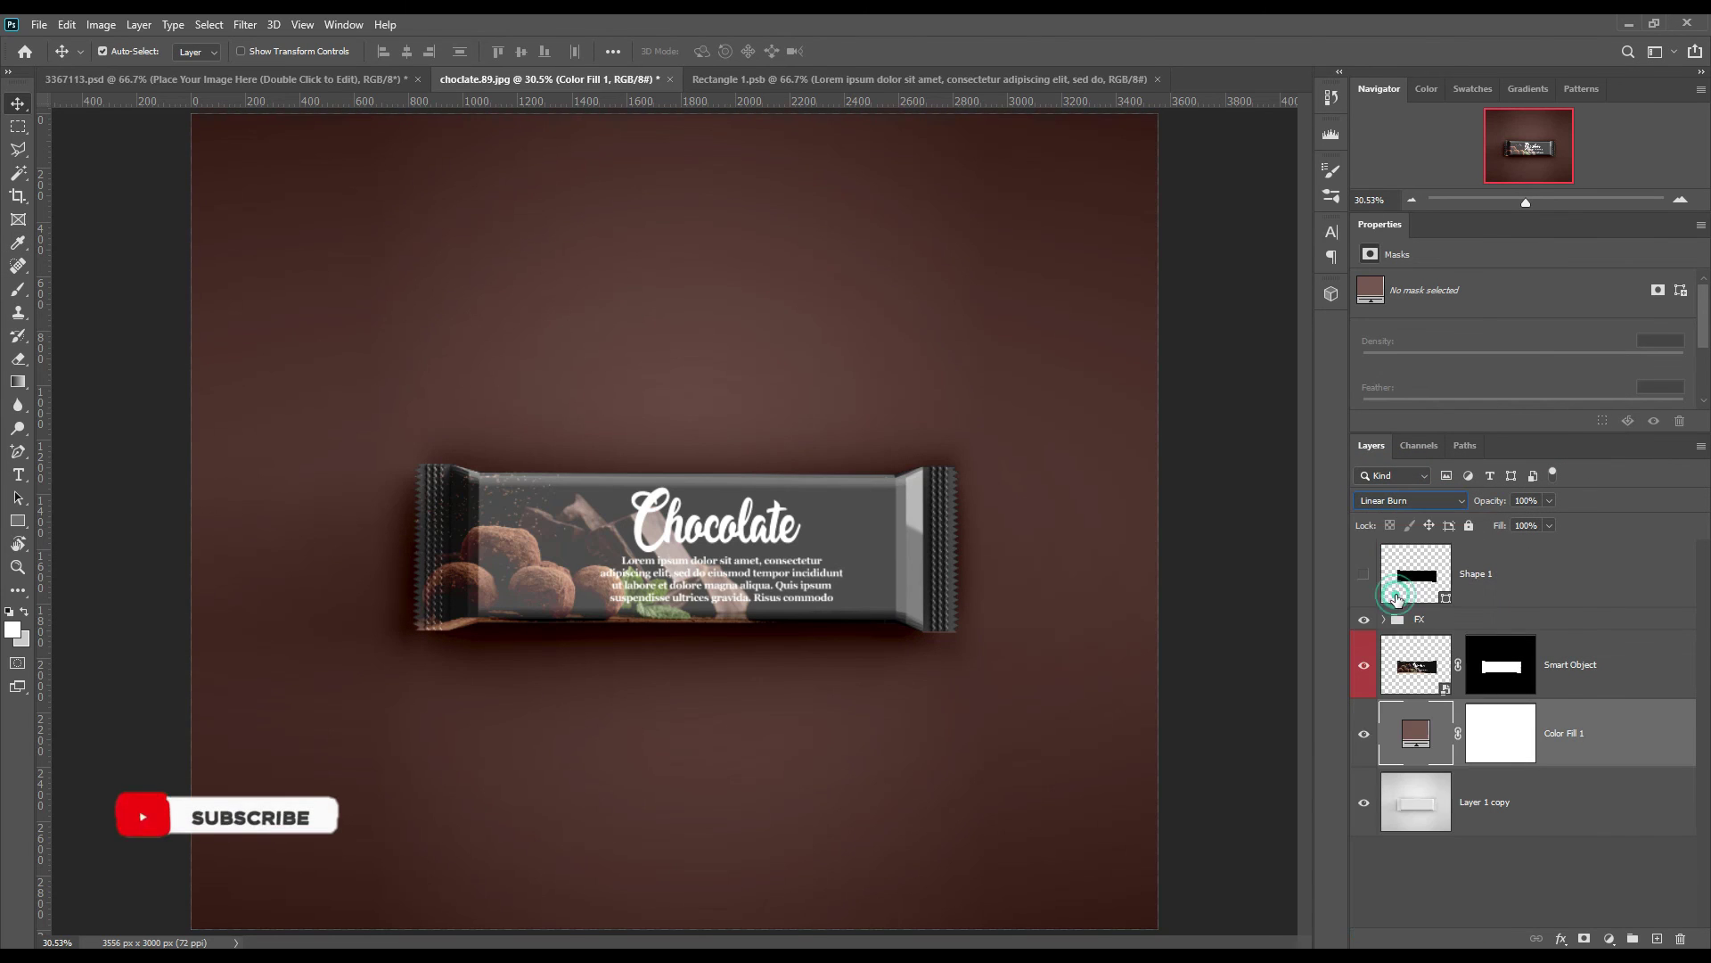
Change the solid fill layer's color to gray #757575 and rename the layer BG Color.
double_click(1420, 733)
mouse_move(1233, 561)
mouse_down()
mouse_move(1137, 532)
mouse_move(1100, 598)
mouse_move(1096, 568)
mouse_up()
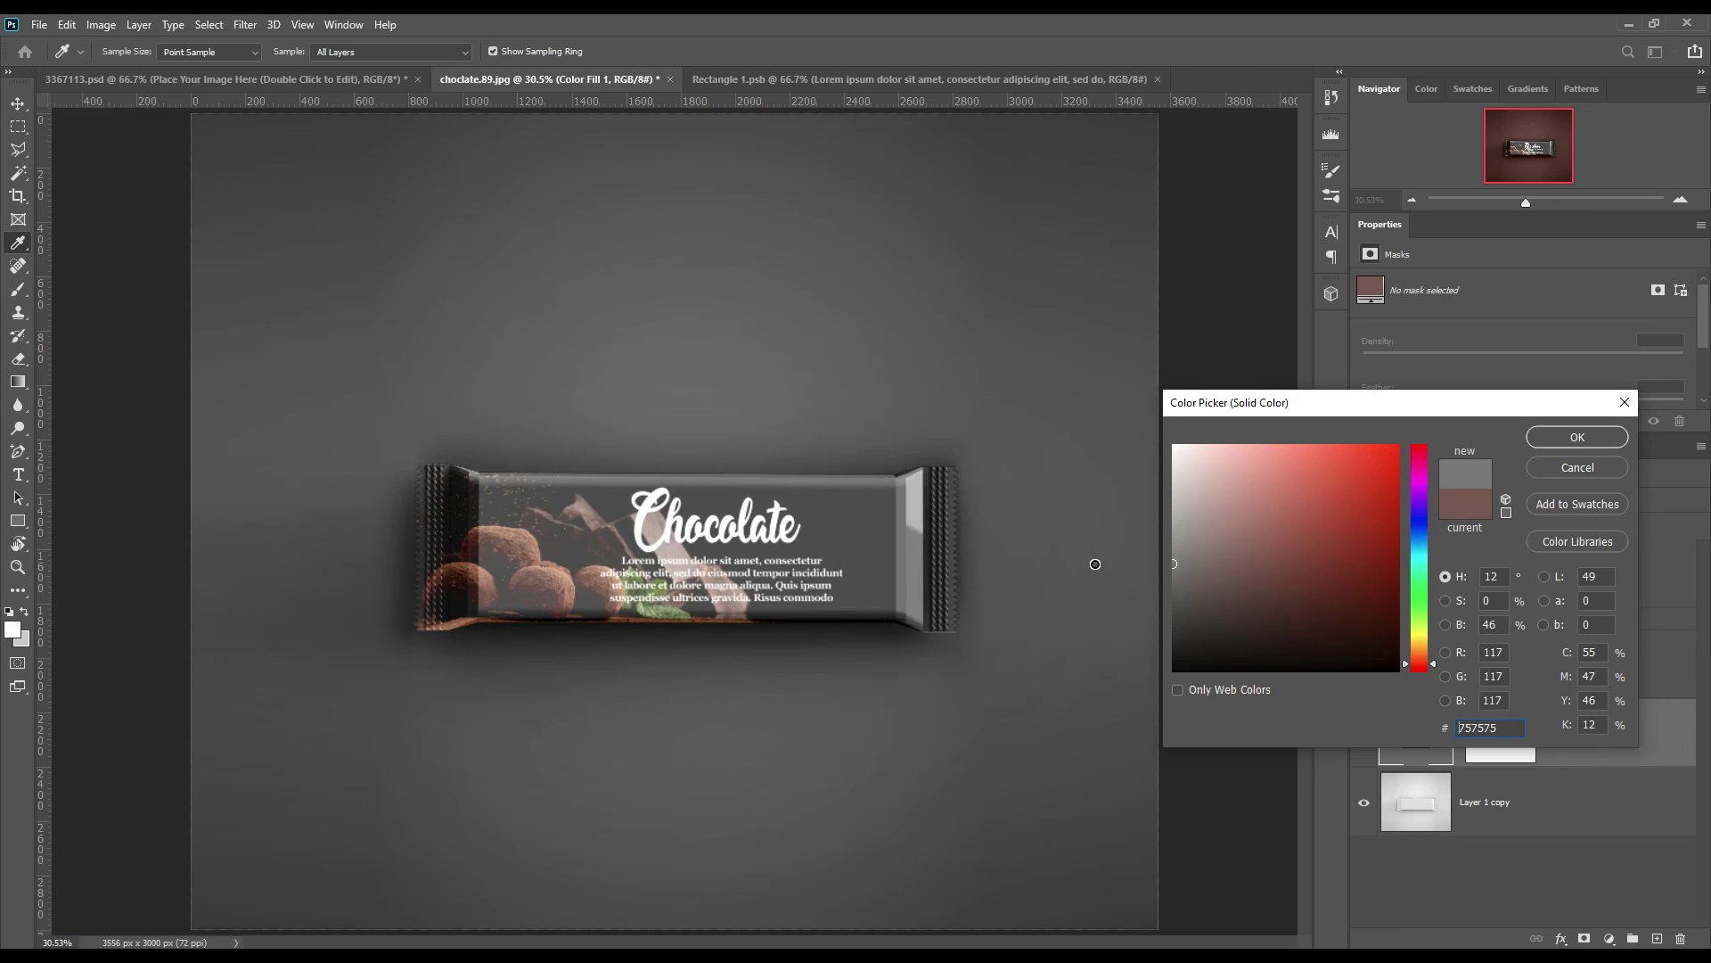
click(1576, 437)
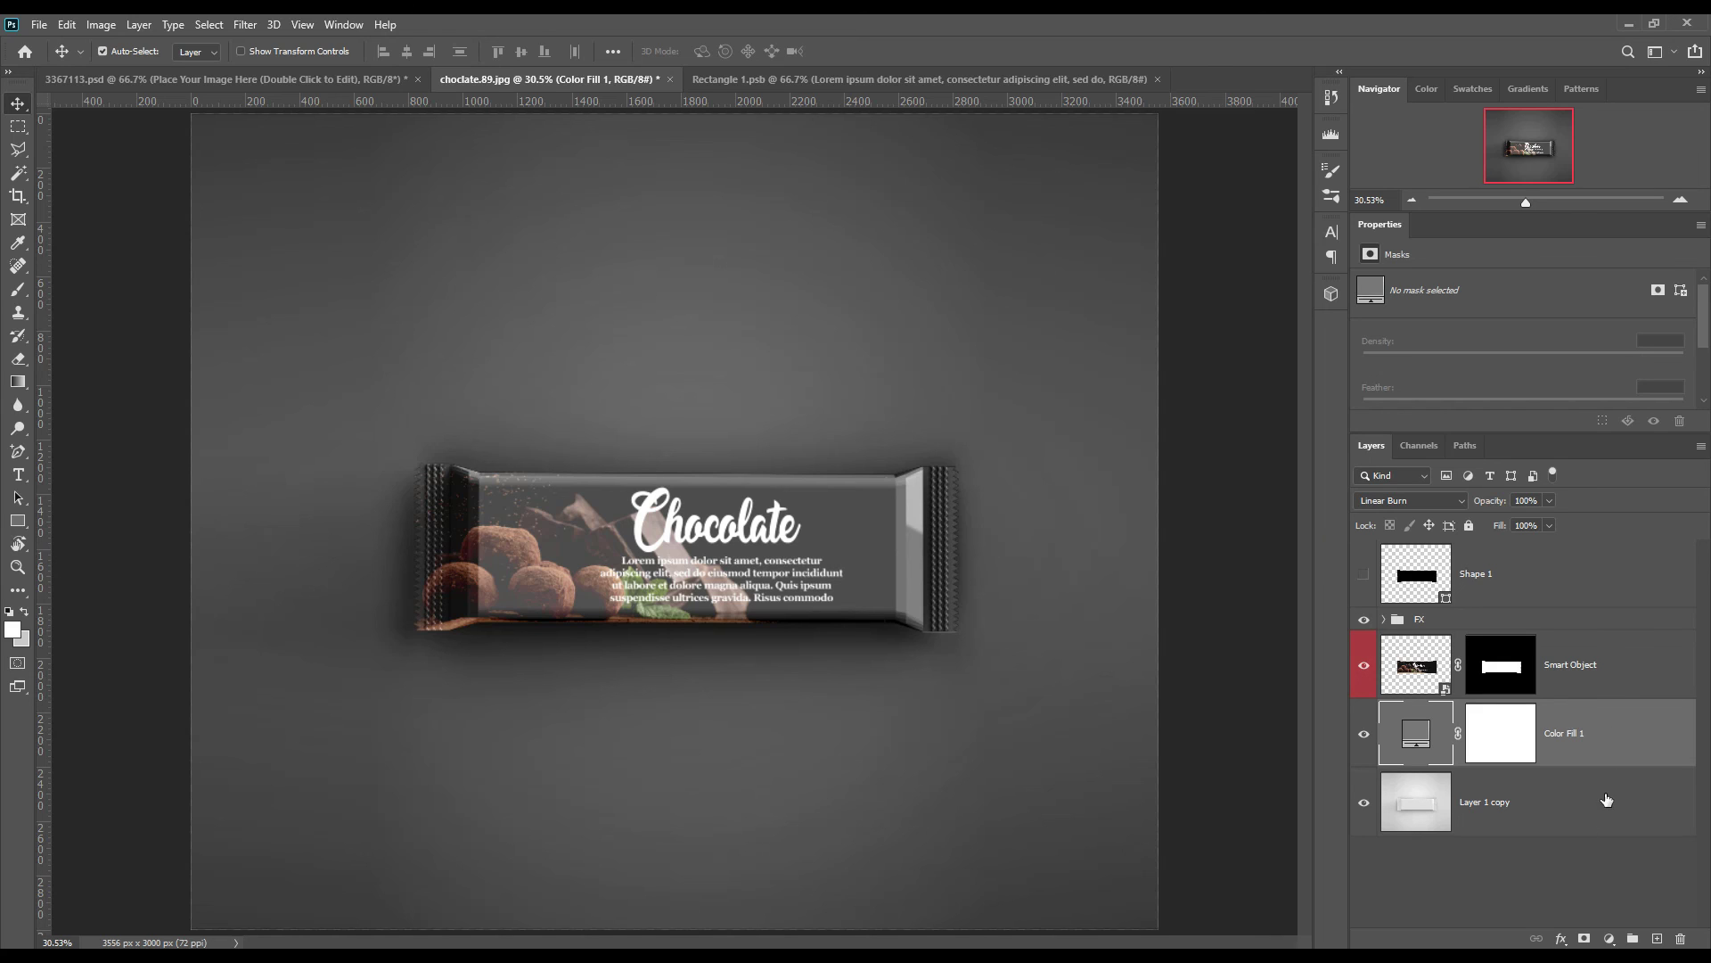
double_click(1569, 734)
text(BG Color)
key(Return)
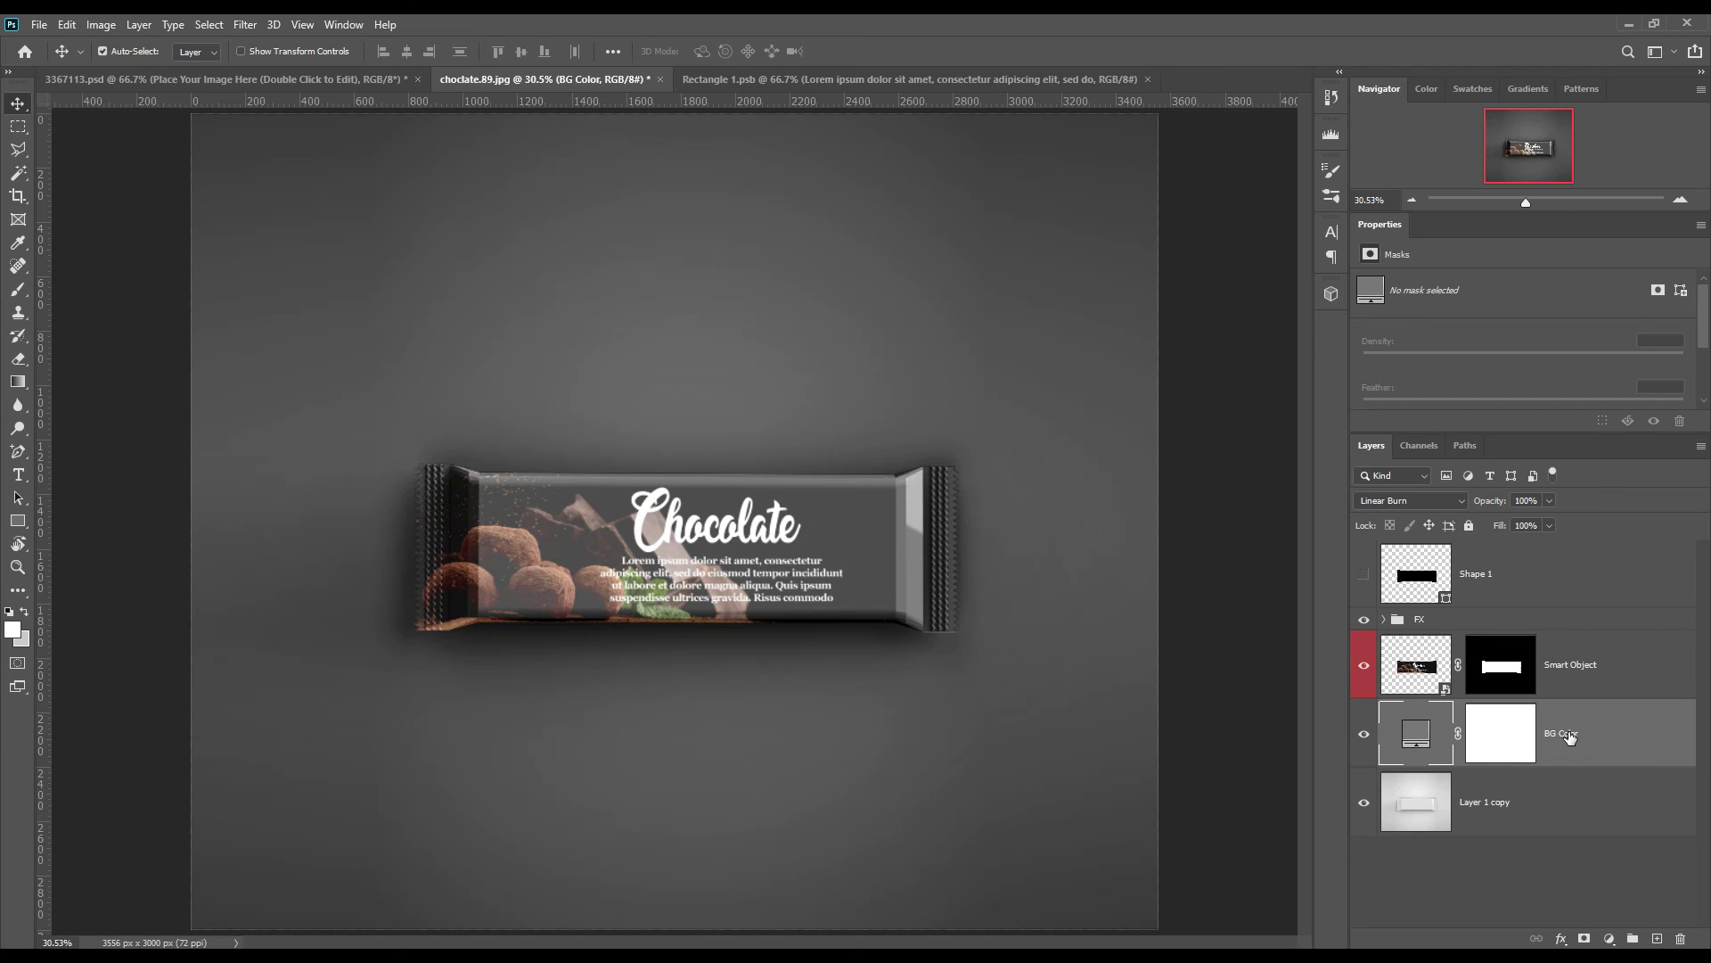